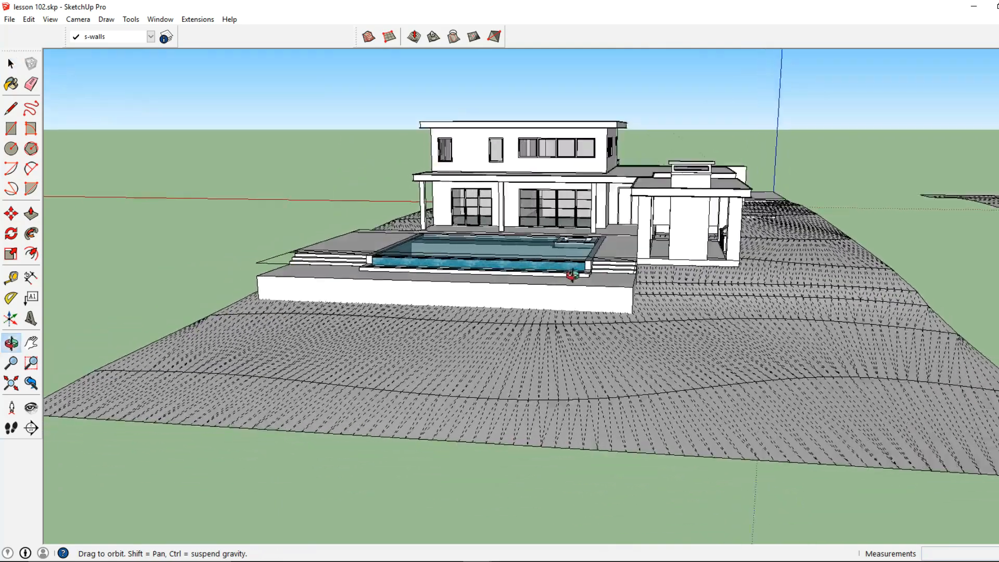
Step: Push the underside face of the house's raised floor slab down 4'
scroll(704, 282, up, 6)
scroll(674, 276, up, 1)
click(674, 276)
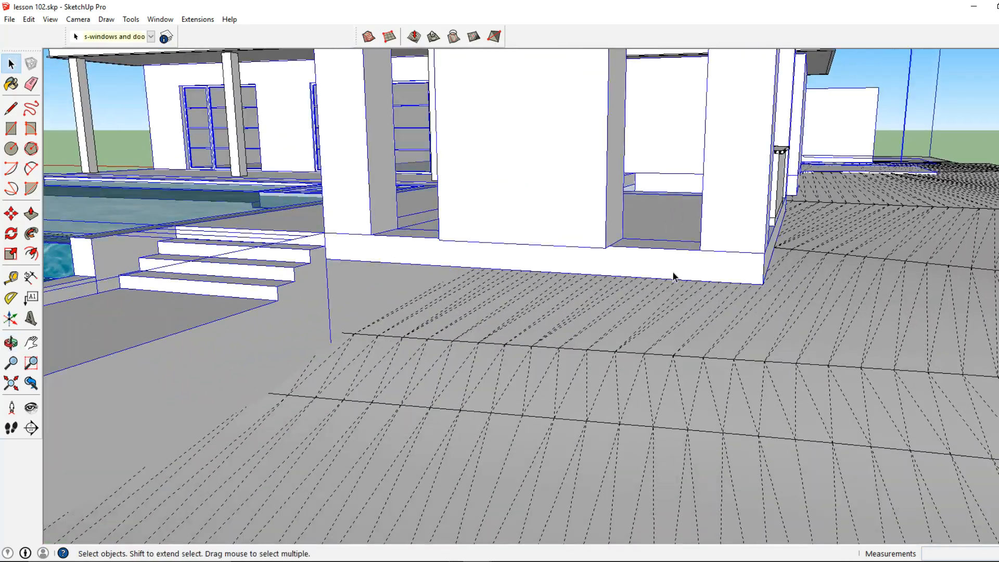
middle_drag(675, 275, 545, 209)
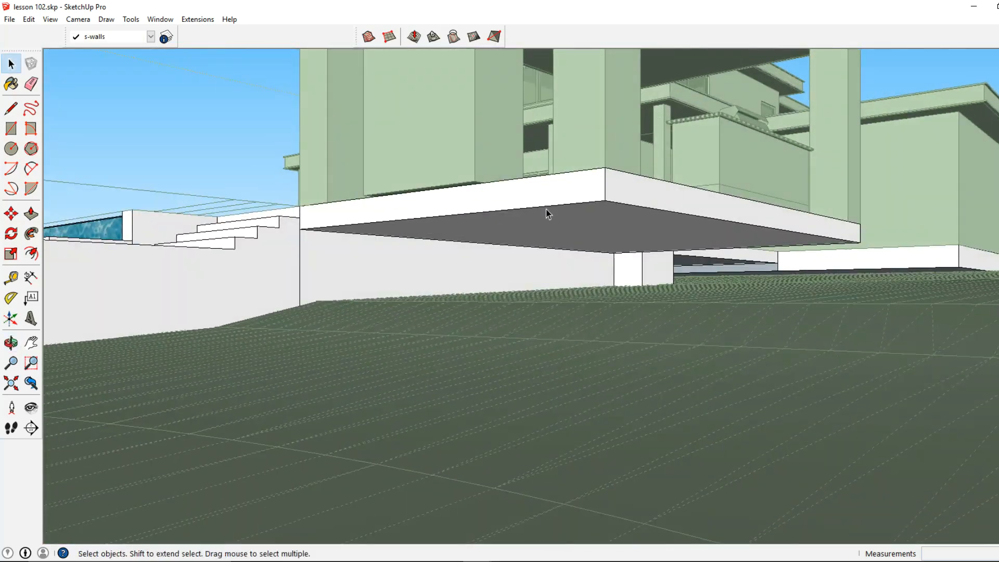
click(31, 214)
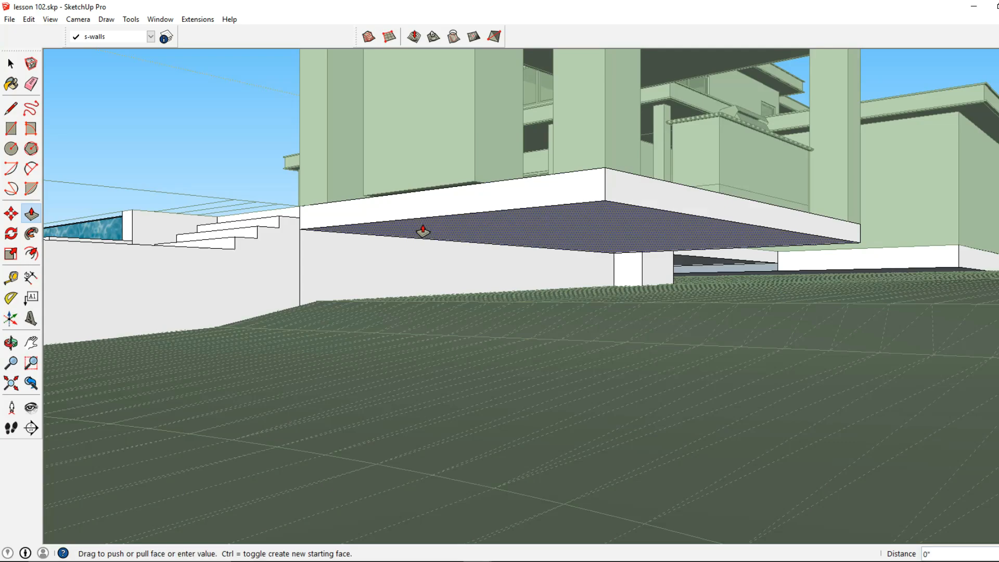
drag(417, 225, 414, 260)
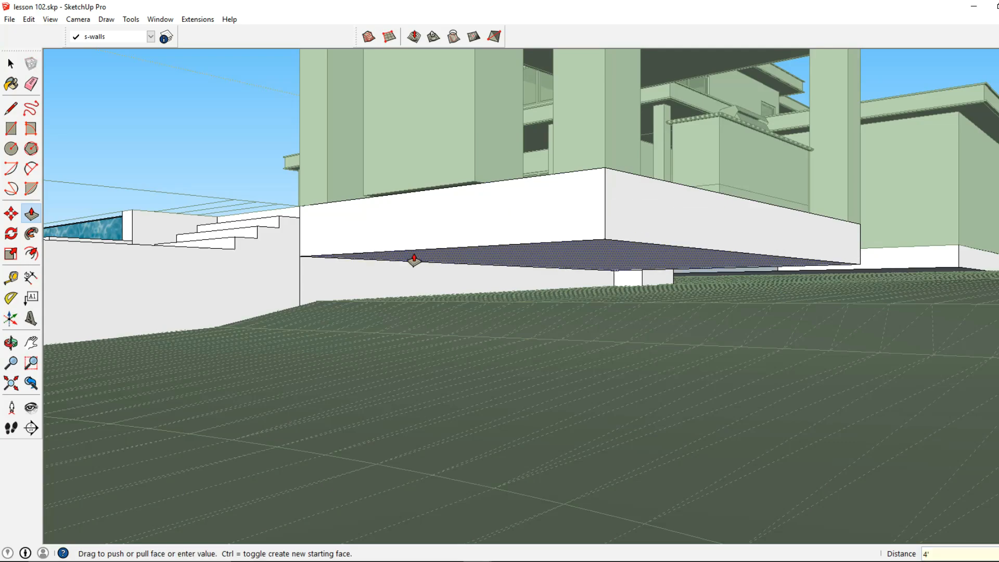
key(Return)
Step: Push two more foundation wall faces downward, one by 4 and the other down to the terrain surface
middle_drag(390, 230, 672, 272)
click(674, 274)
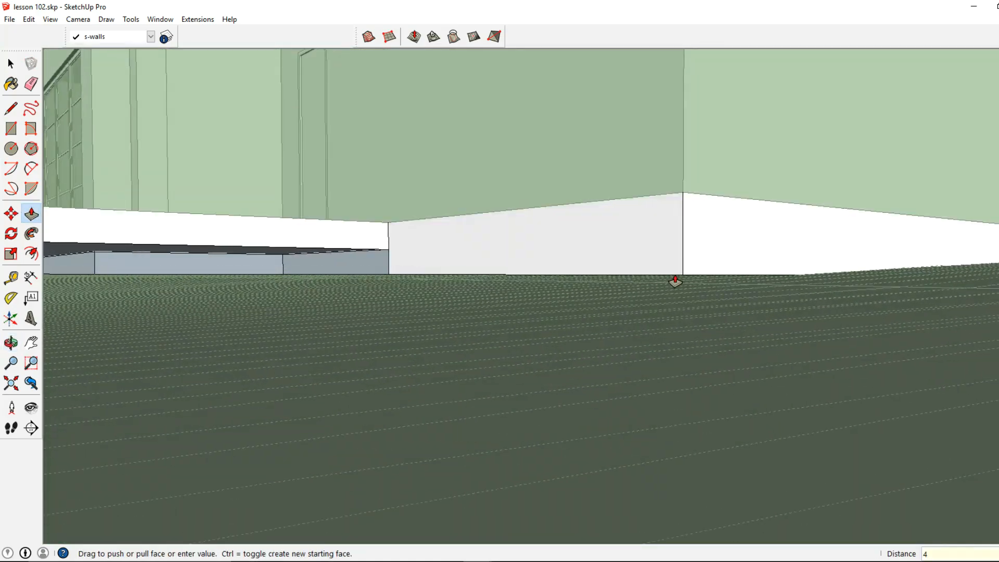
key(Return)
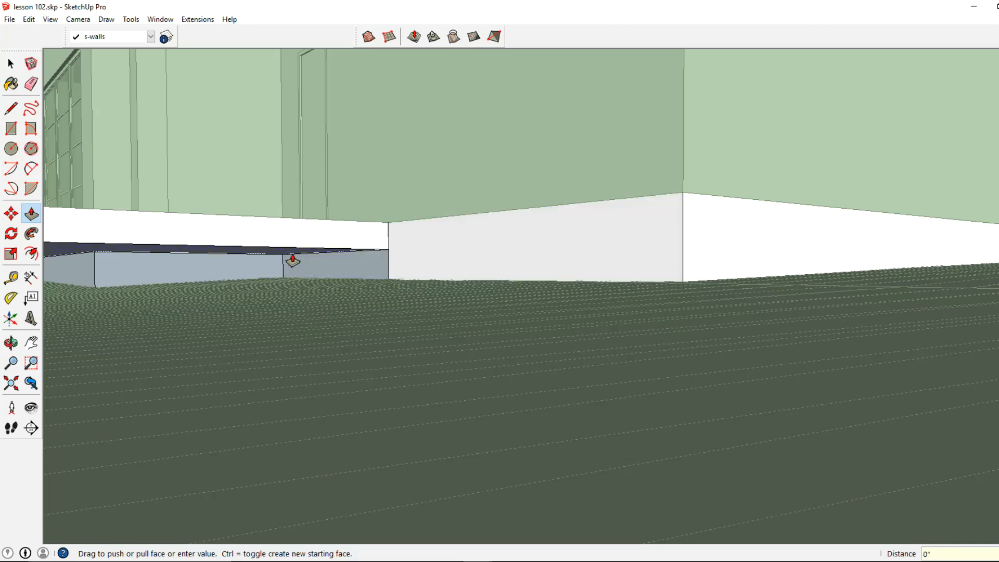
click(292, 261)
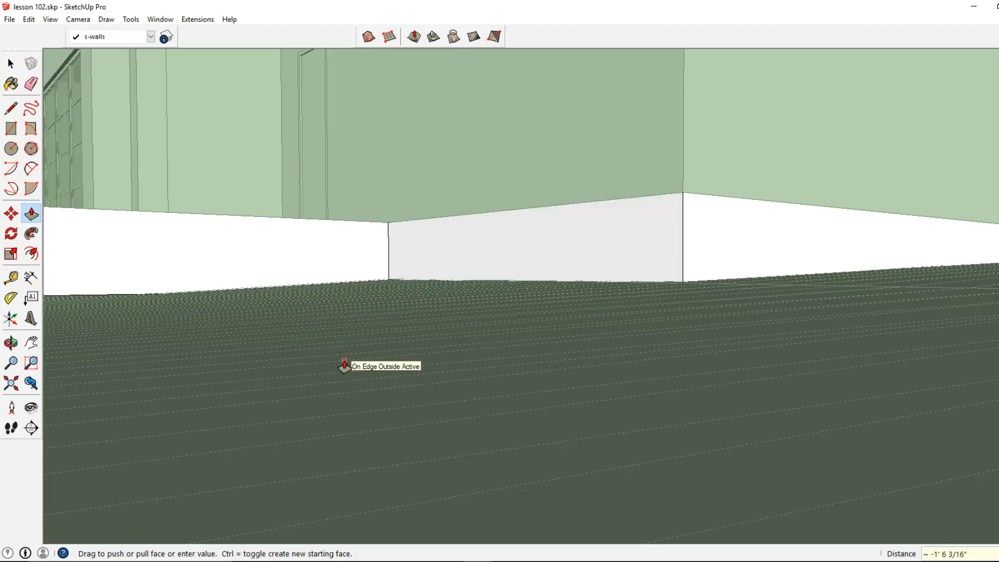
click(344, 366)
Step: Enter the terrain group, select a contour edge in front of the house and raise the ground along it with Smoove
middle_drag(346, 363, 281, 335)
click(11, 64)
middle_drag(396, 291, 607, 337)
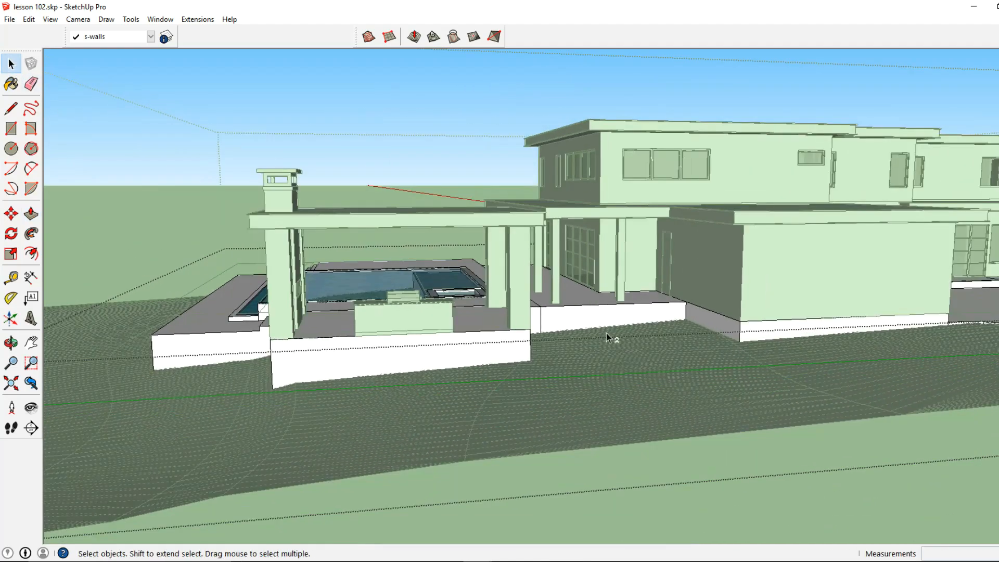
middle_drag(545, 332, 395, 367)
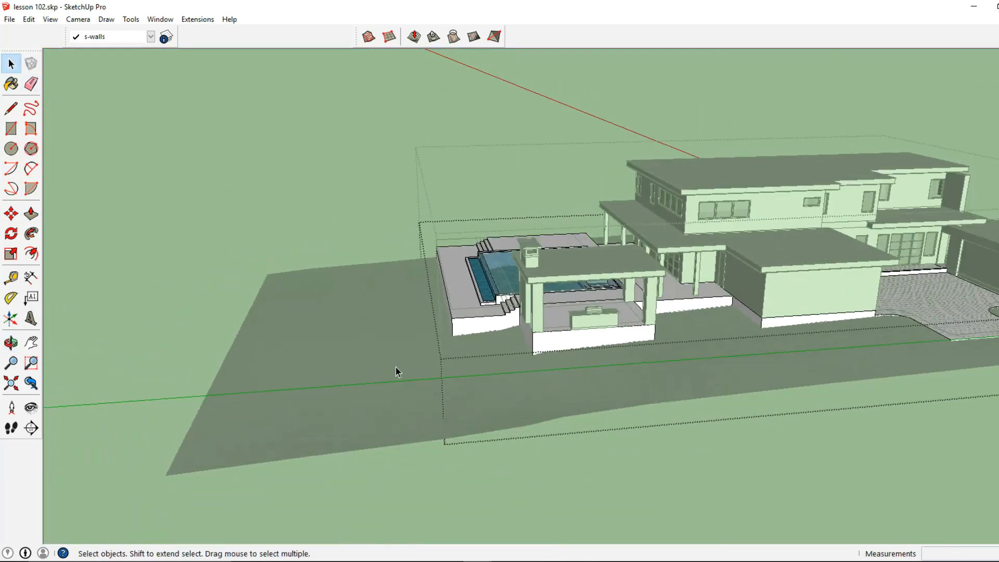
double_click(396, 367)
middle_drag(457, 352, 430, 393)
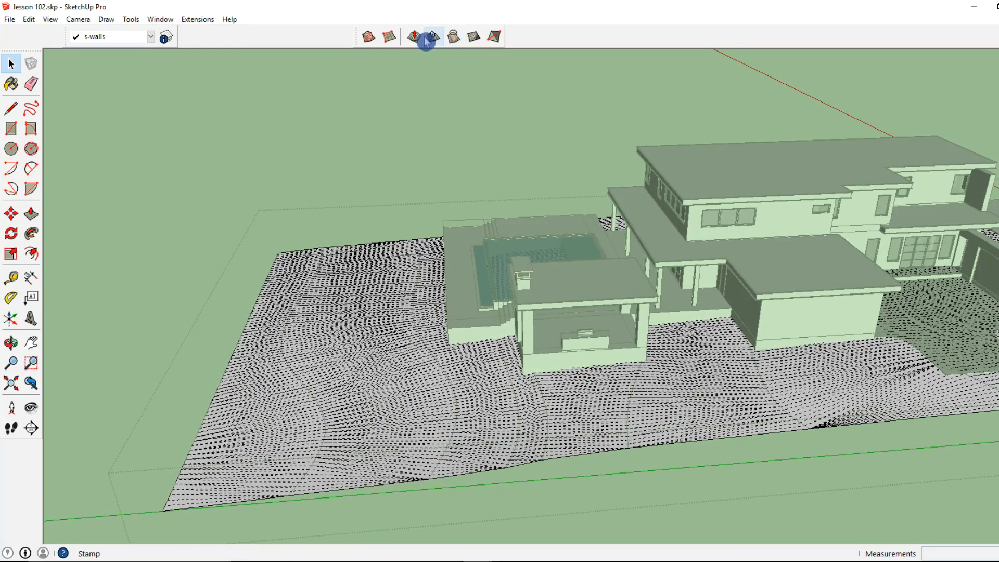
middle_drag(413, 274, 429, 367)
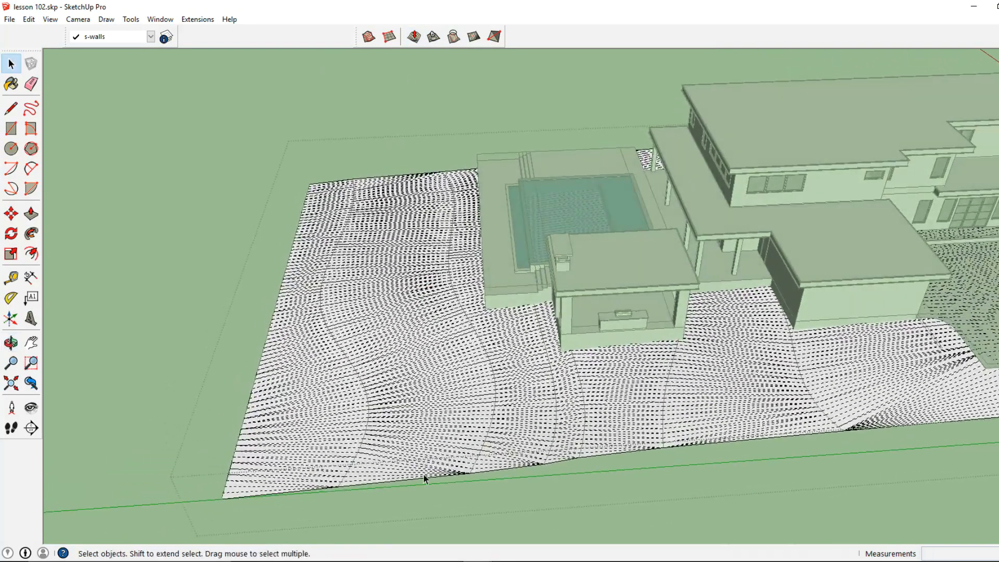
drag(420, 486, 506, 126)
click(415, 37)
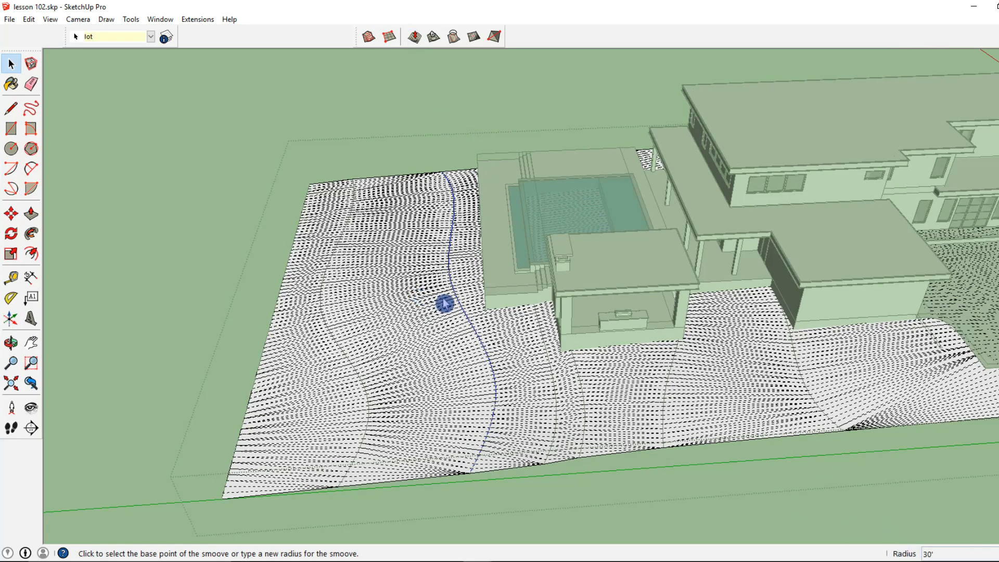
middle_drag(460, 307, 519, 156)
scroll(476, 302, up, 2)
click(473, 311)
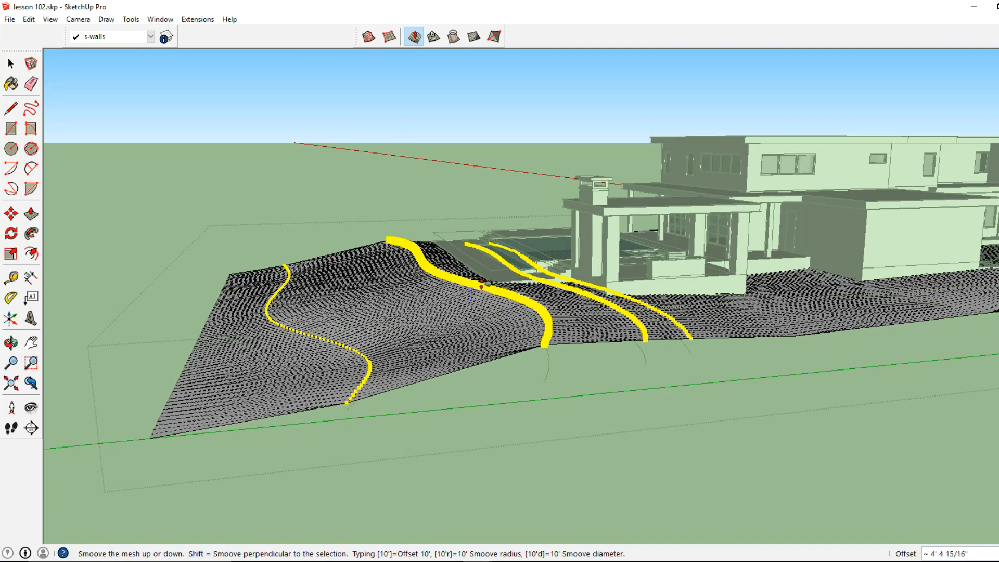
click(482, 285)
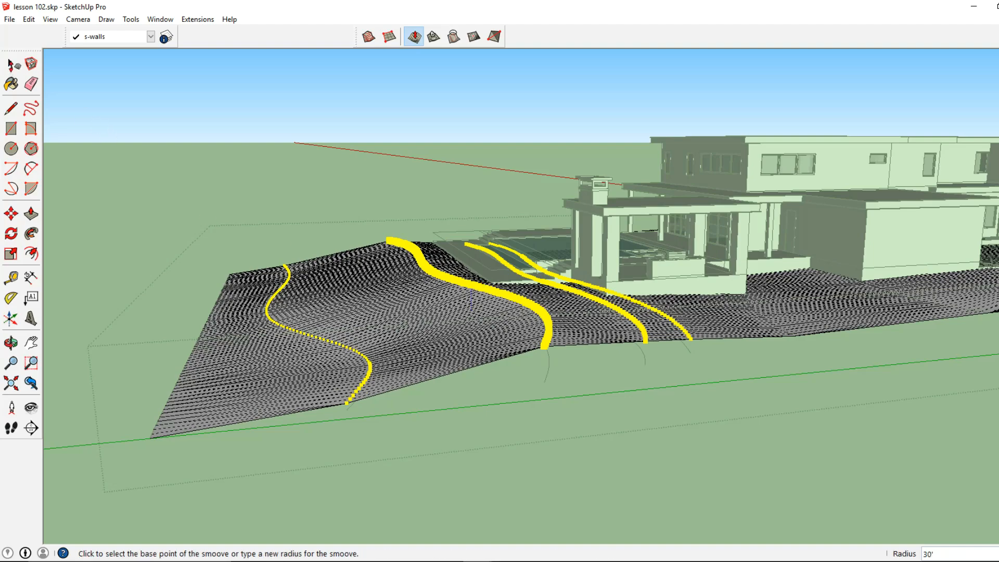
Step: Select a curved contour edge on the left side of the lot and Smoove the ground along it
click(10, 64)
middle_drag(259, 229, 228, 243)
drag(339, 330, 273, 241)
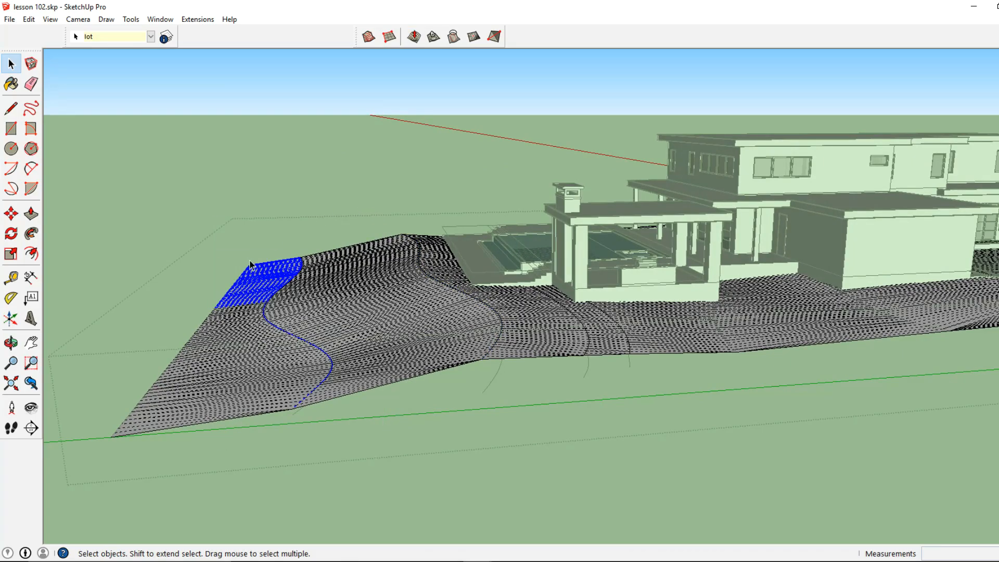
middle_drag(291, 260, 339, 283)
middle_drag(288, 371, 263, 441)
drag(364, 256, 369, 232)
click(415, 37)
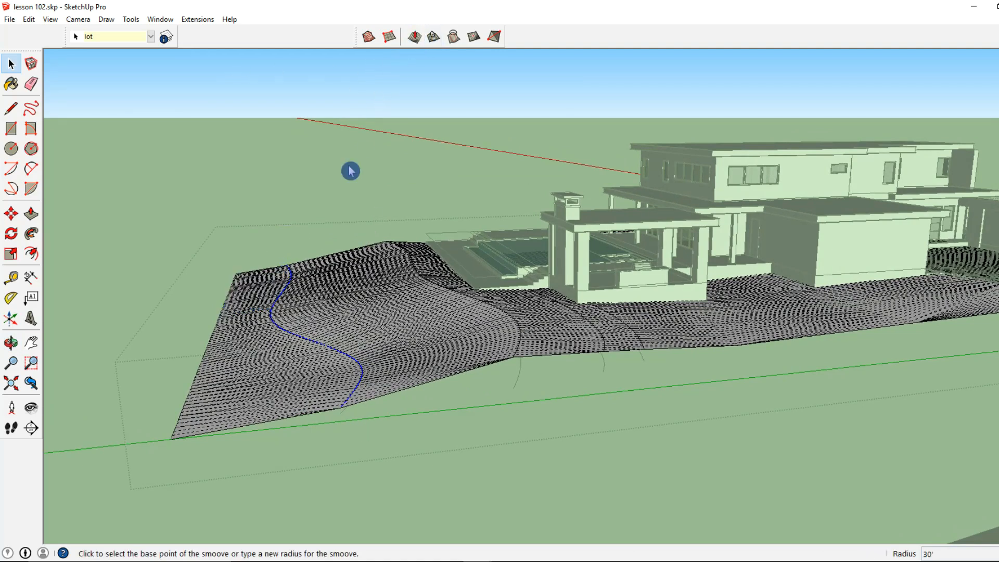
click(301, 334)
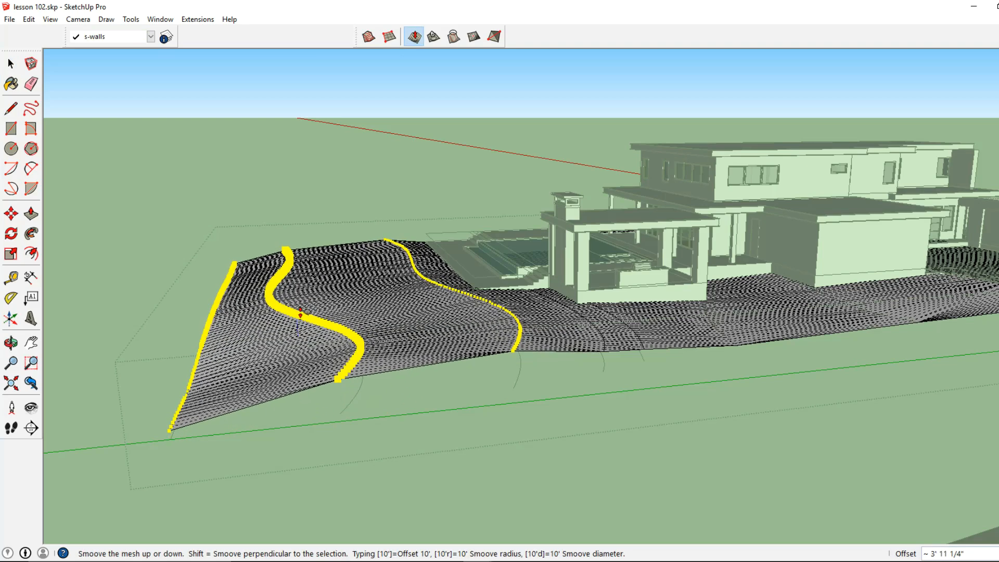
click(302, 309)
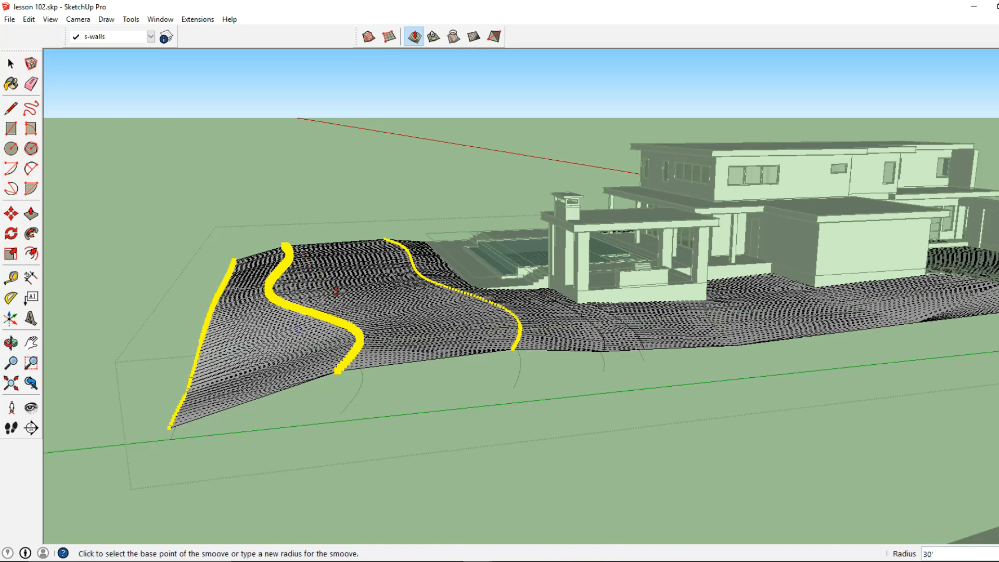
Step: Apply Smoove again along the same left contour edge with a smaller offset
middle_drag(350, 303, 333, 321)
scroll(304, 283, up, 1)
click(302, 282)
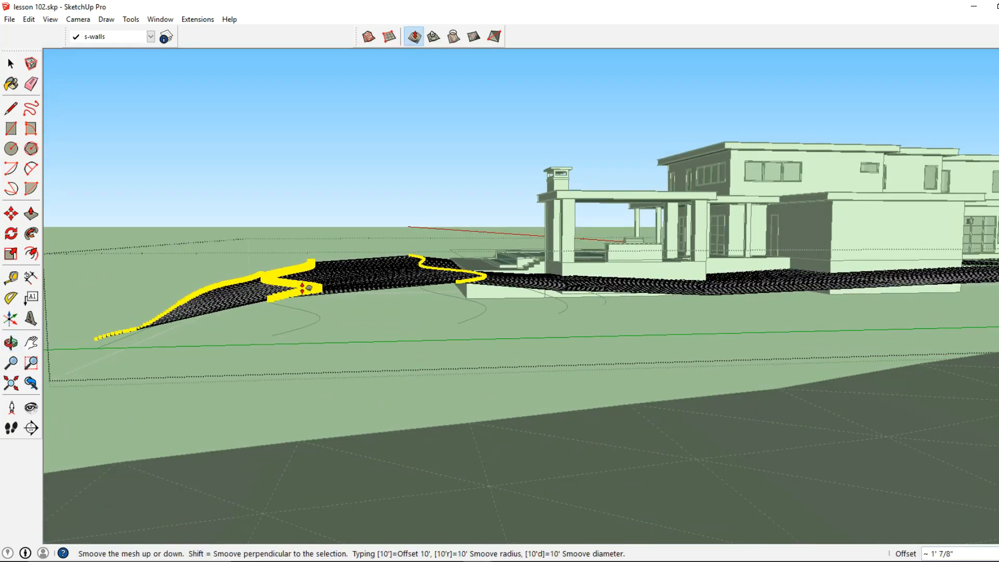
click(303, 289)
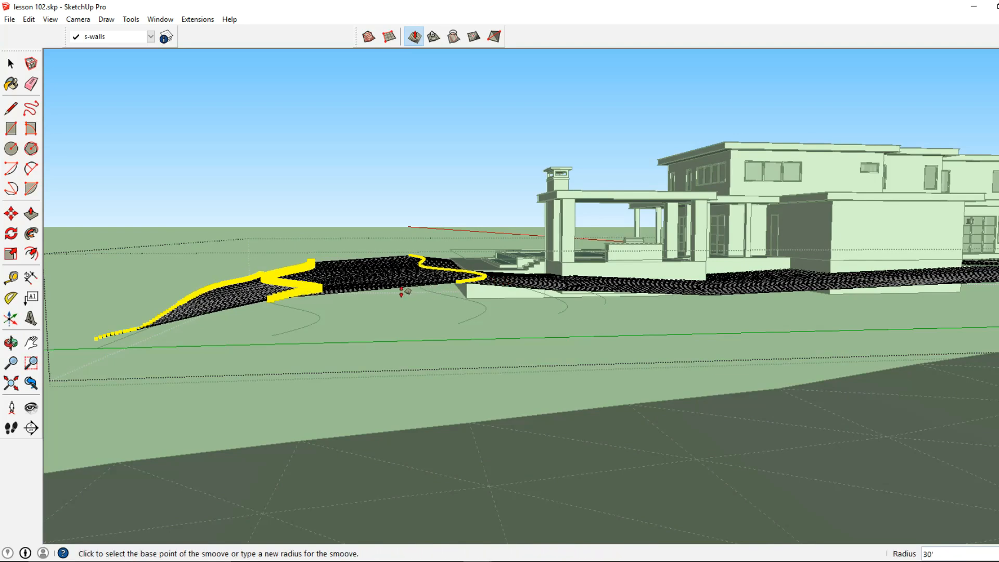
scroll(371, 301, down, 2)
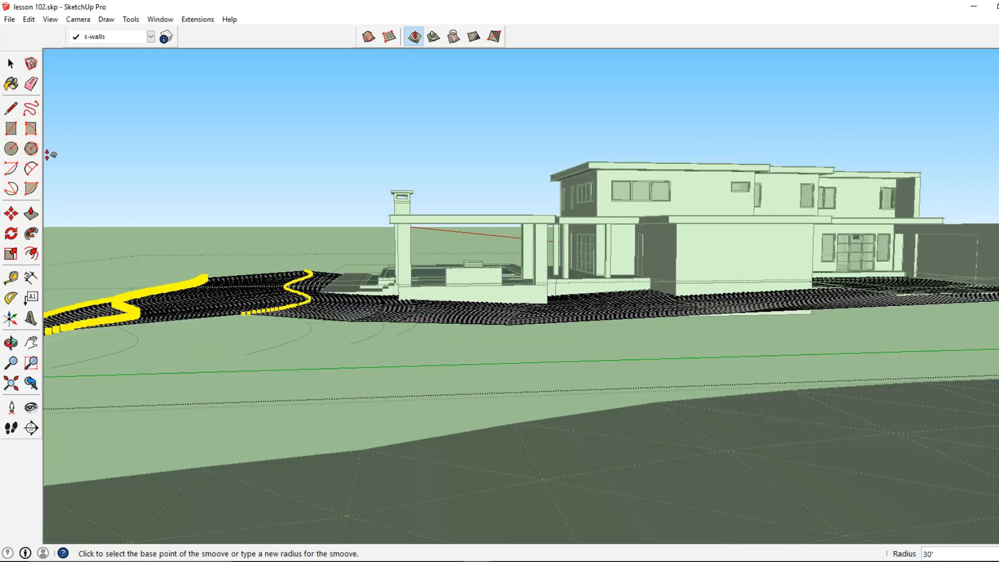
Step: Select a contour edge beside the pool house and Smoove the terrain up along it
click(11, 64)
middle_drag(445, 280, 493, 440)
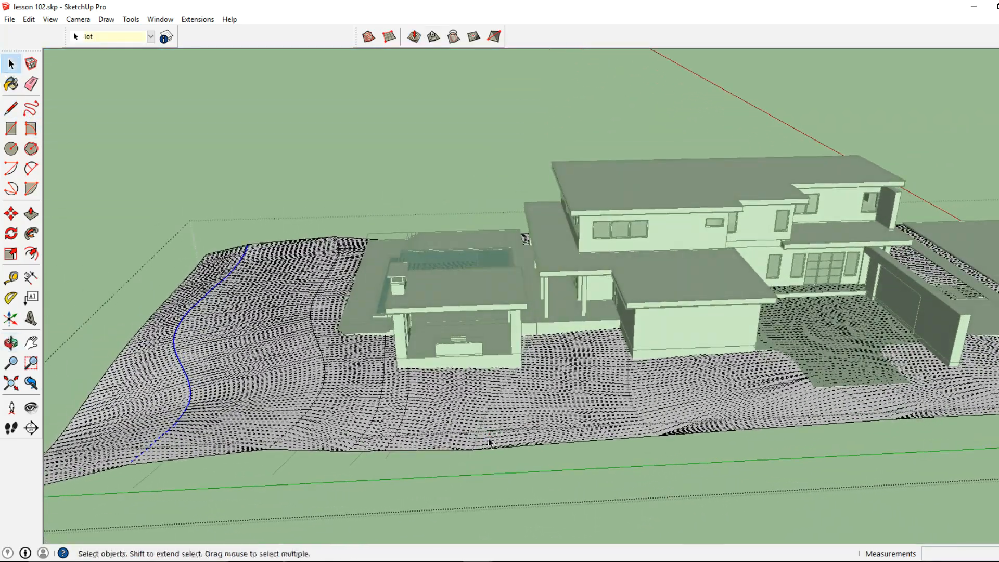
drag(554, 270, 557, 267)
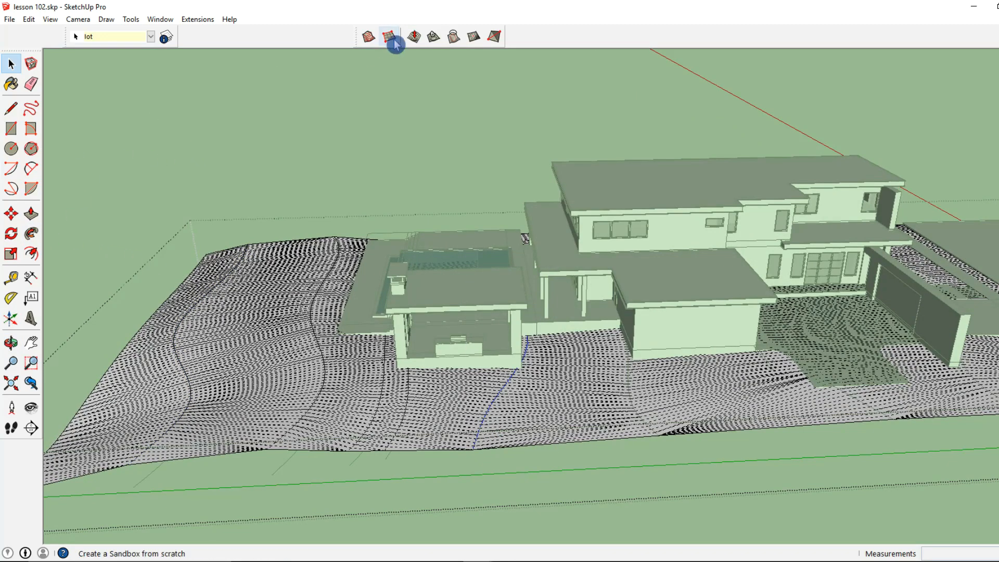
click(415, 37)
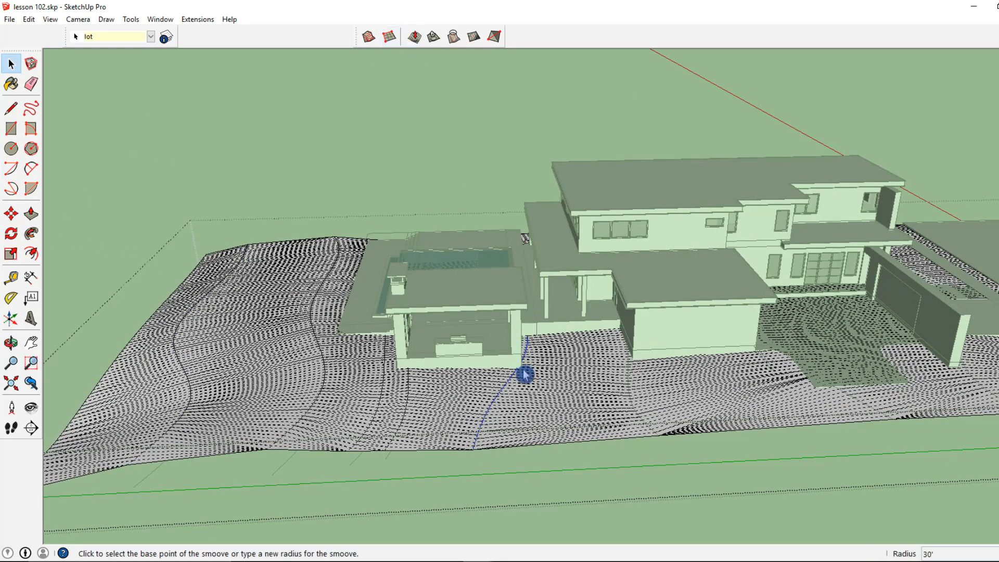
scroll(525, 373, up, 1)
middle_drag(524, 372, 525, 322)
click(526, 322)
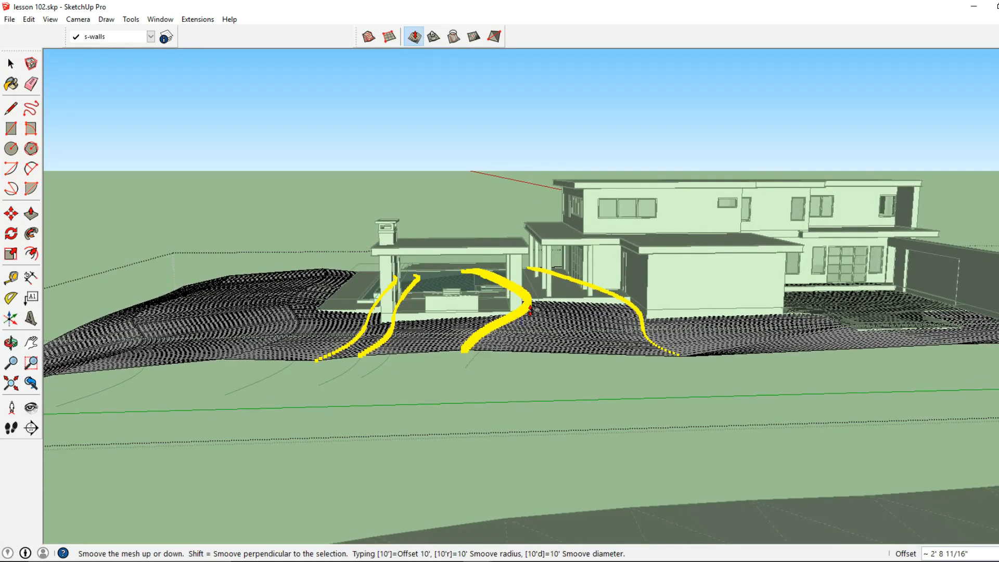
click(530, 311)
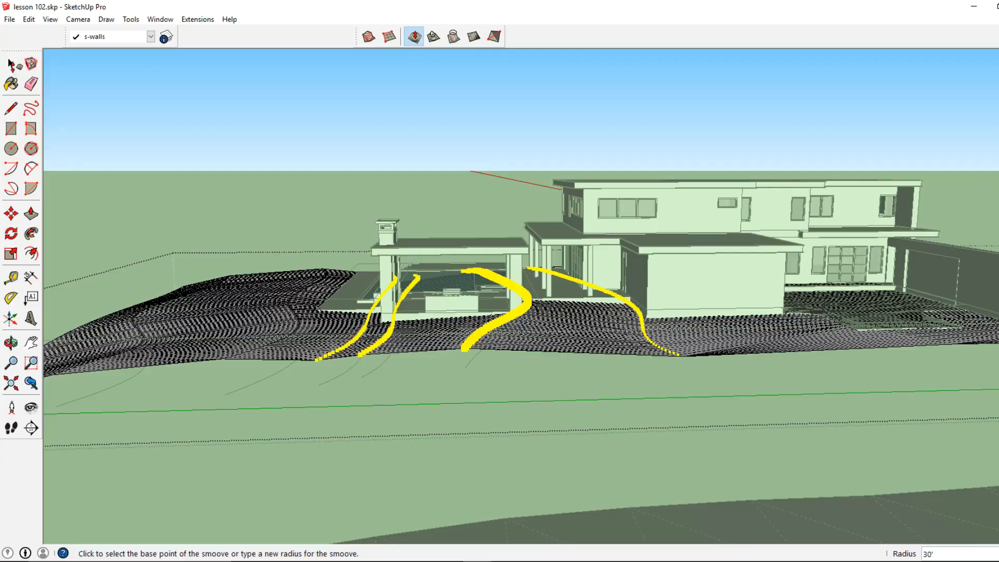
Step: Draw a rectangle about 37' by 29' over the pool, snapping from one corner of the pool to the opposite corner
click(11, 63)
mouse_move(534, 300)
middle_down()
mouse_move(346, 326)
mouse_move(424, 317)
mouse_move(719, 331)
mouse_move(877, 364)
mouse_move(670, 301)
mouse_move(558, 342)
mouse_move(384, 330)
middle_up()
scroll(567, 338, up, 3)
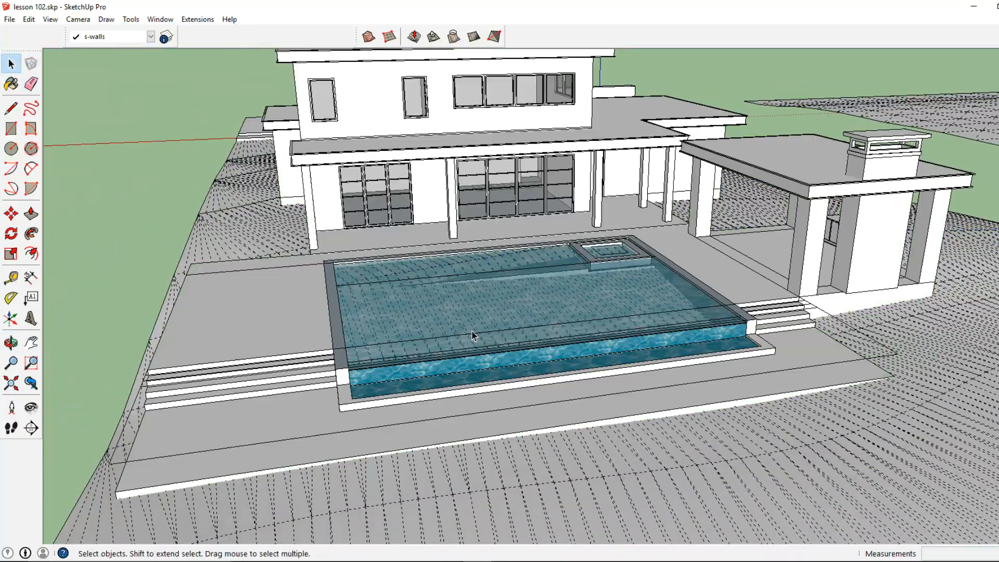
middle_drag(473, 335, 495, 396)
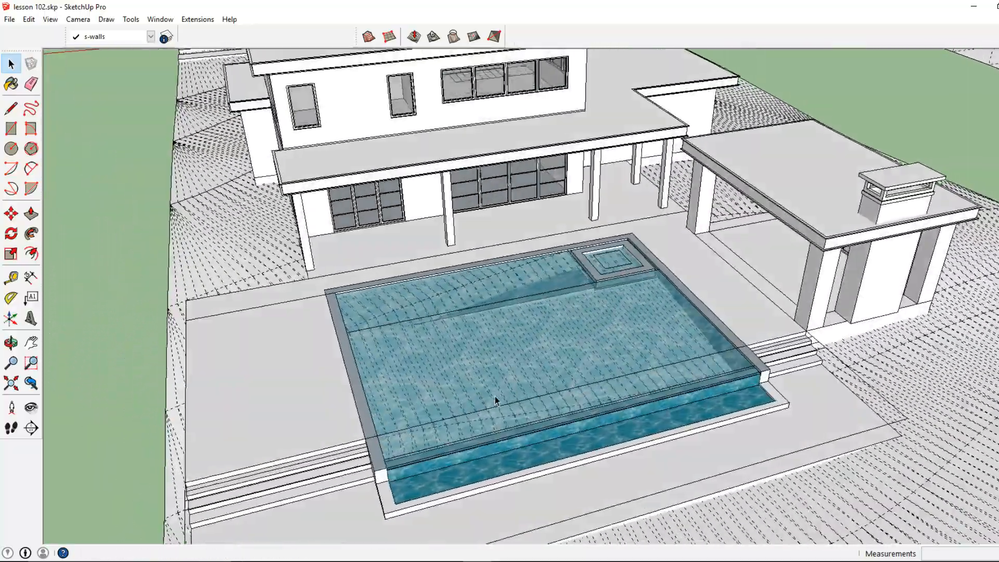
scroll(552, 348, down, 5)
middle_drag(552, 350, 532, 389)
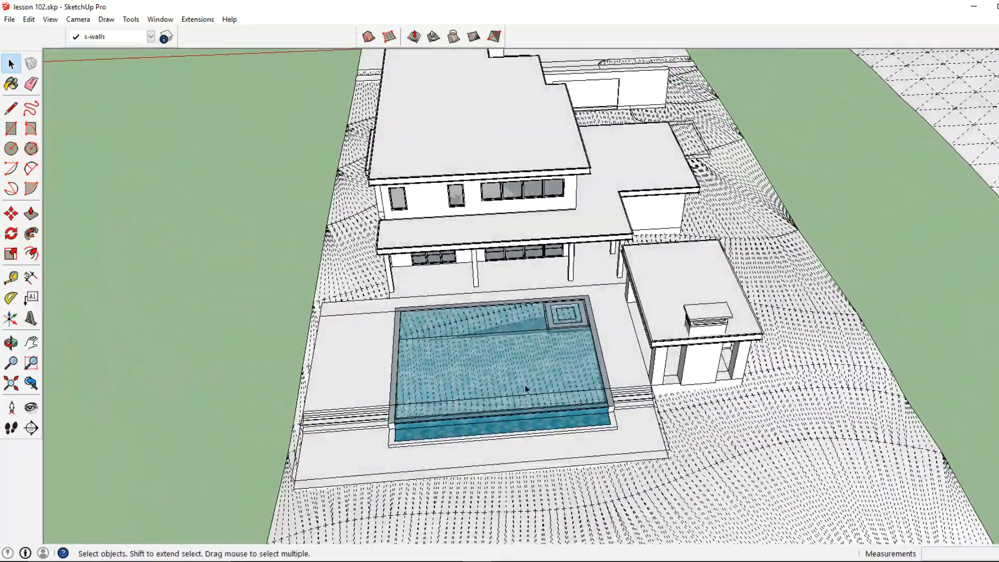
click(11, 129)
scroll(405, 304, up, 4)
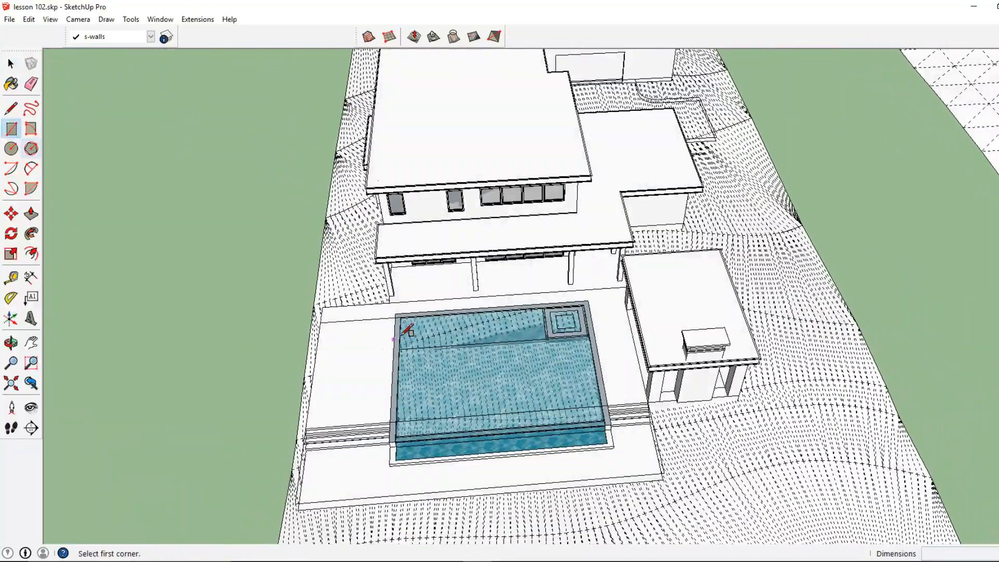
click(394, 305)
scroll(486, 350, down, 3)
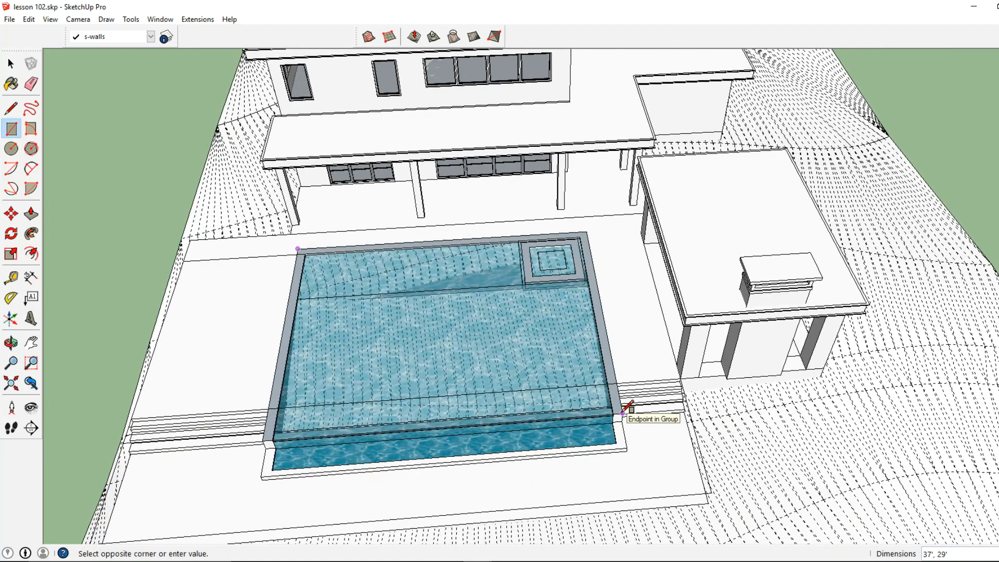
click(624, 412)
click(11, 63)
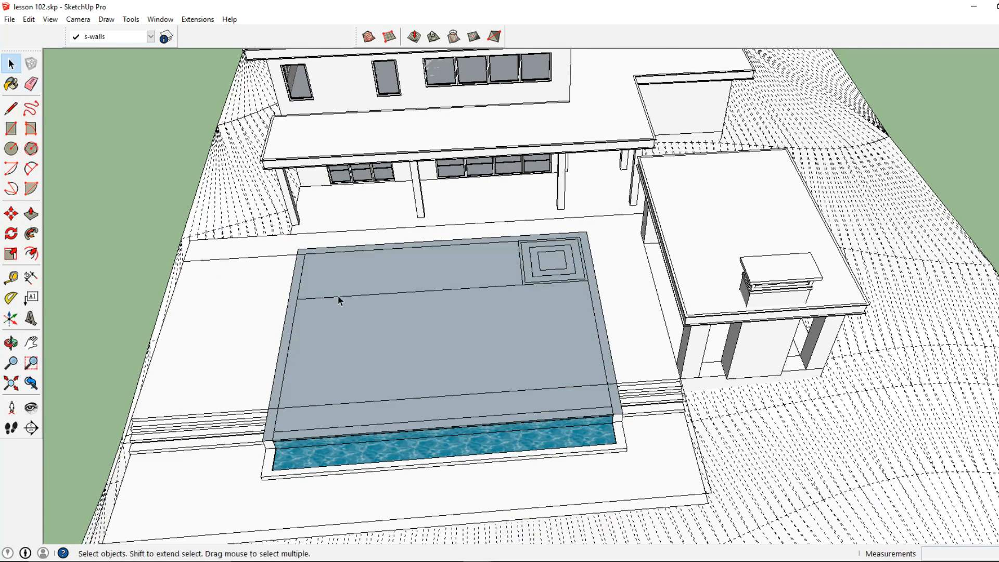
Step: Make the pool rectangle a group and push it down about 23' 10 1/2" below the terrain
right_click(395, 326)
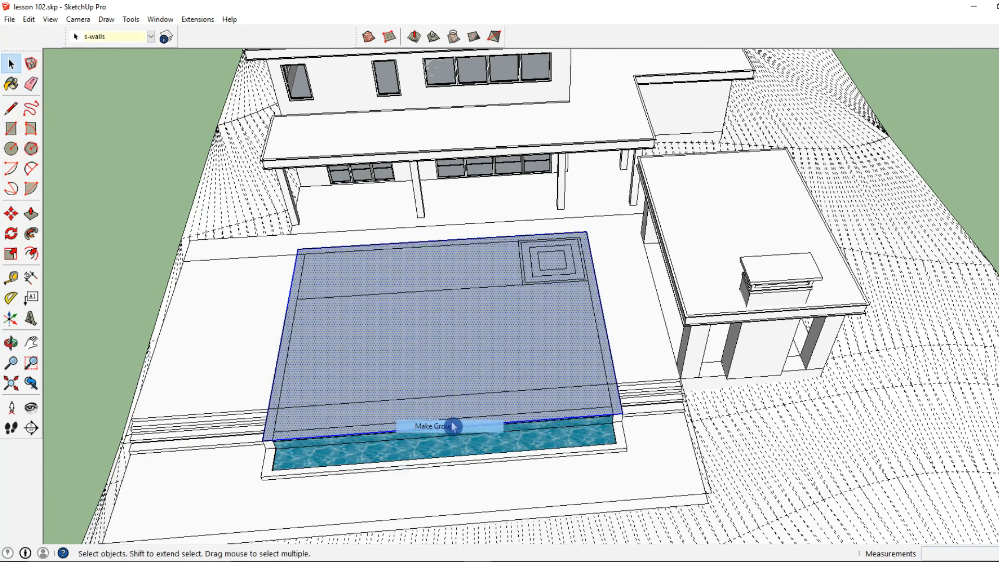
click(447, 425)
scroll(410, 366, down, 2)
double_click(389, 361)
click(31, 213)
middle_drag(406, 265, 599, 297)
click(600, 296)
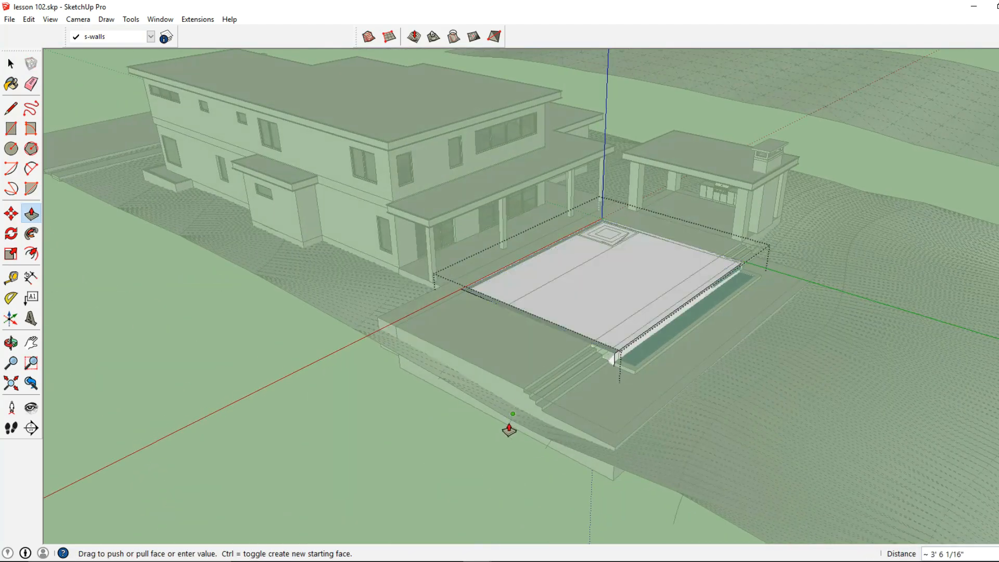
click(492, 433)
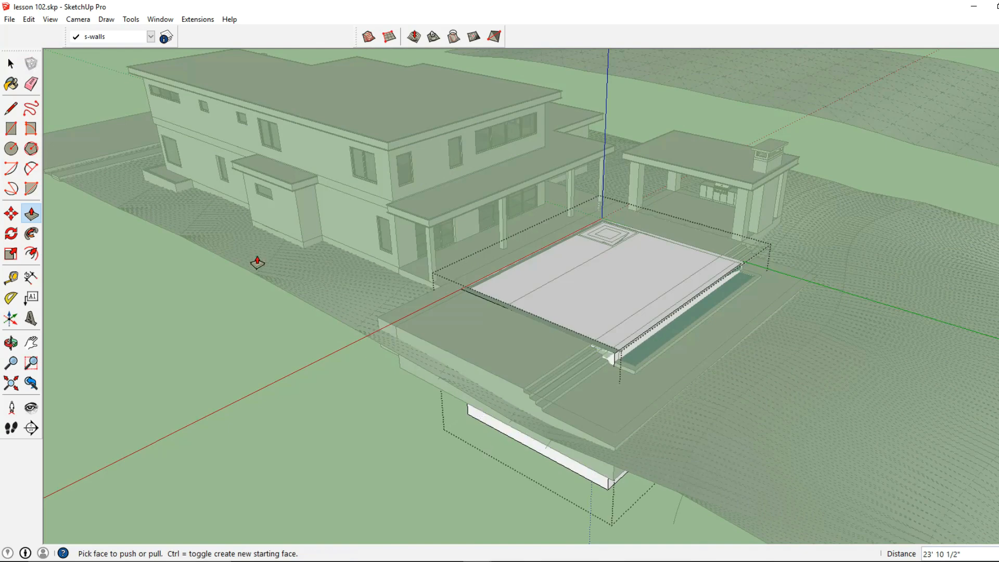
click(10, 63)
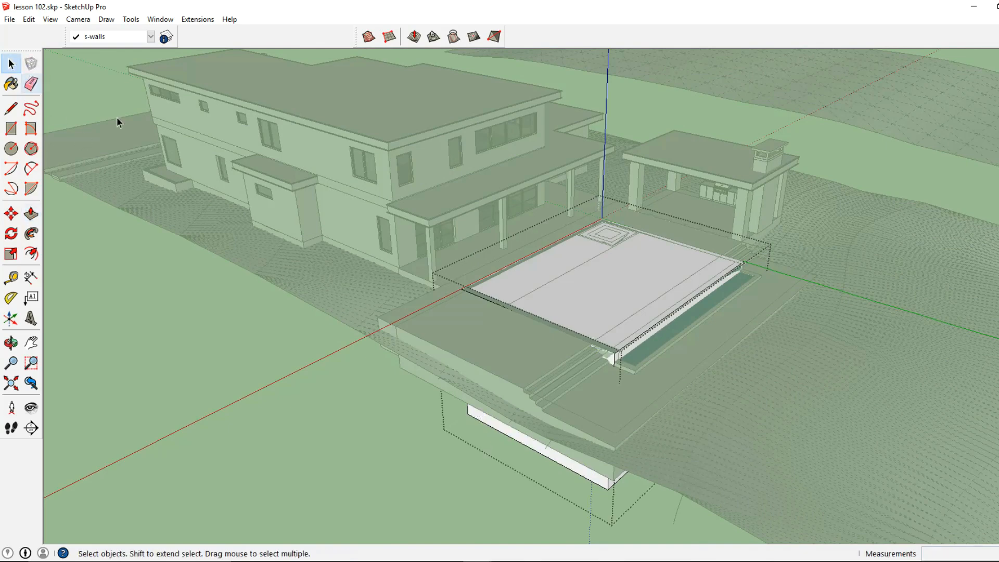
Step: Select the pool rectangle group and cut it from the model
middle_drag(582, 283, 573, 291)
click(575, 294)
key(Escape)
click(619, 309)
double_click(618, 307)
key(Escape)
click(618, 307)
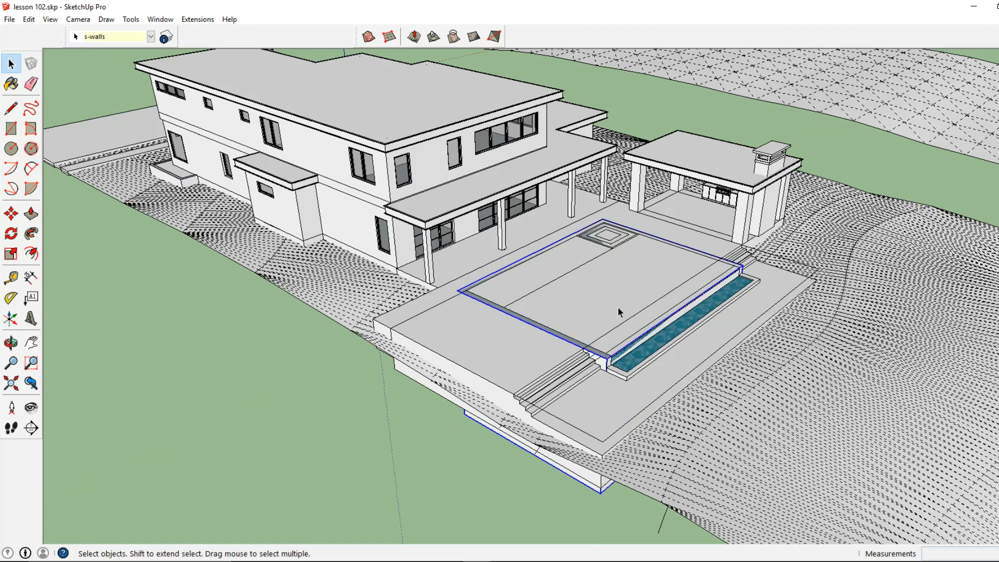
click(29, 19)
click(59, 63)
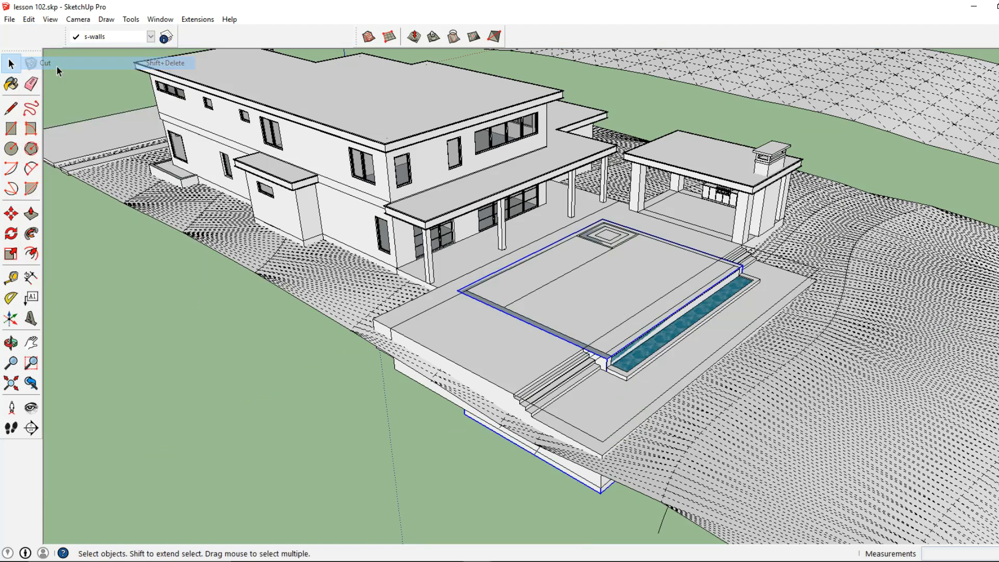
Step: Open the terrain group for editing and paste the pool rectangle group in place inside it
triple_click(695, 405)
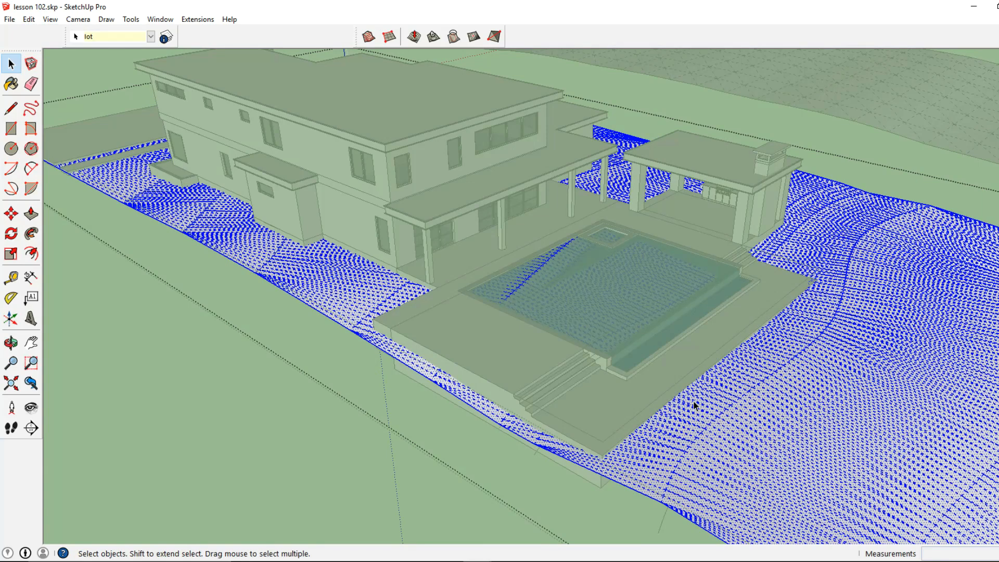
click(28, 19)
click(69, 102)
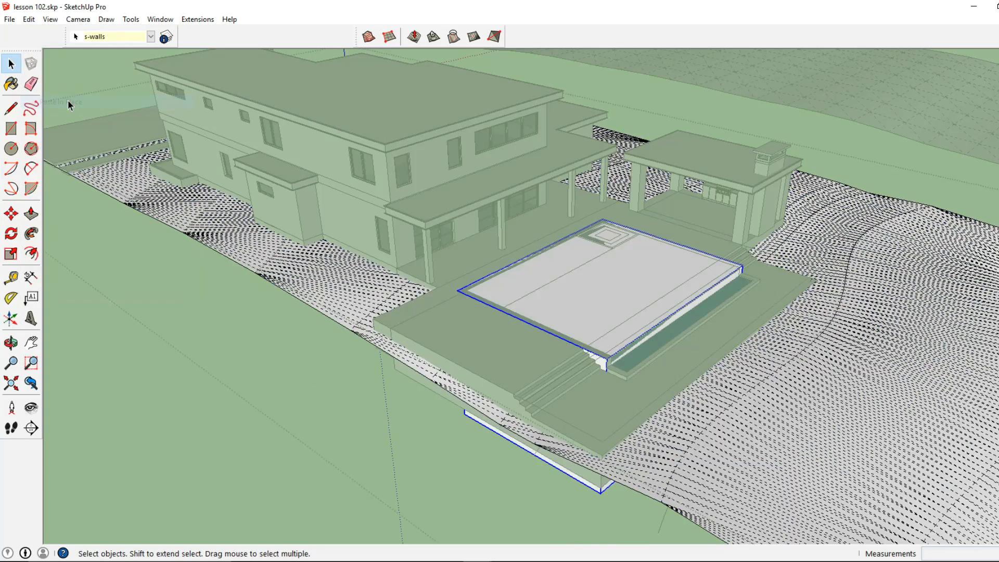
Step: Explode the pasted rectangle group and intersect its faces with the terrain using Intersect Faces With Context
right_click(600, 344)
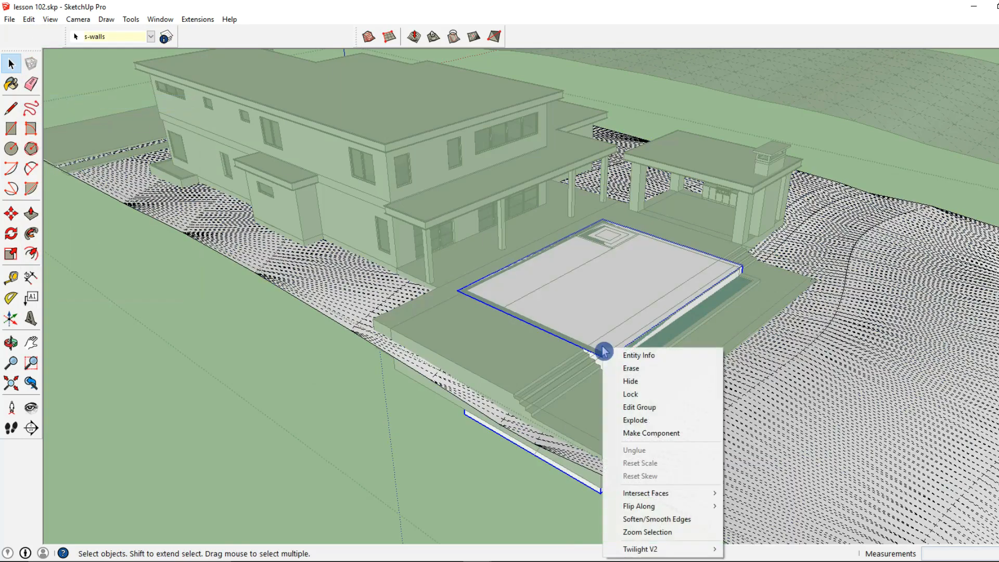
click(643, 418)
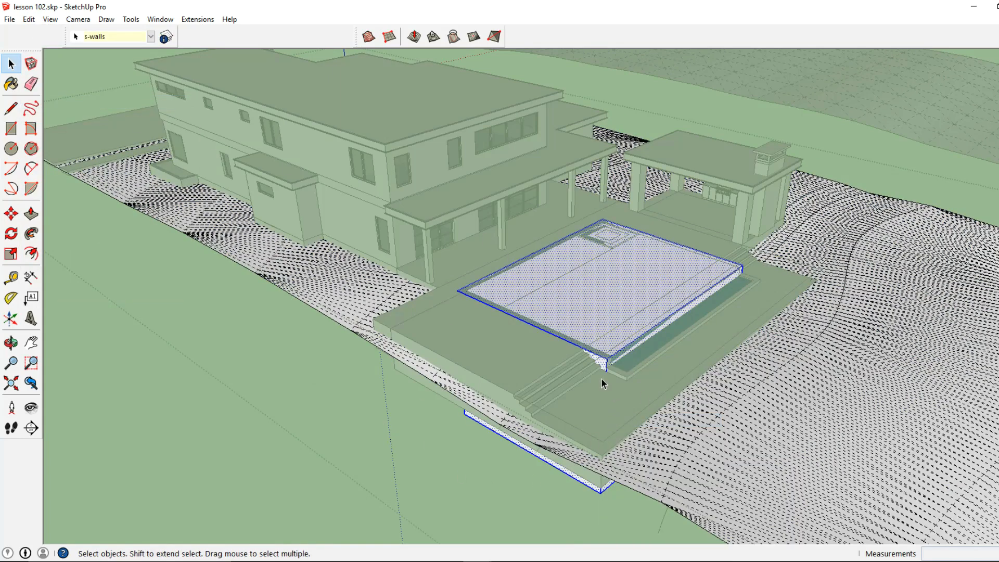
scroll(638, 356, down, 2)
middle_drag(744, 269, 719, 257)
drag(476, 468, 478, 468)
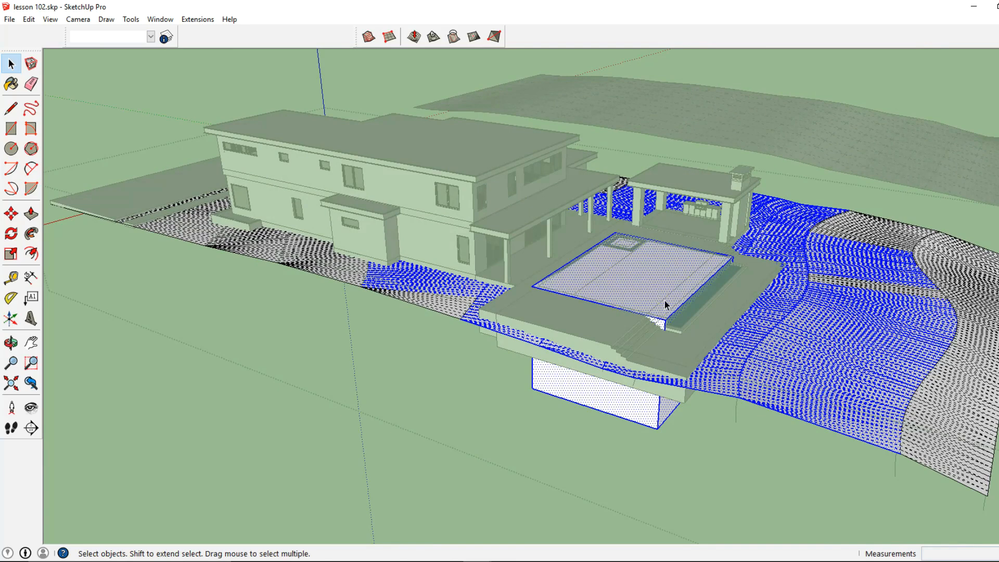
right_click(613, 270)
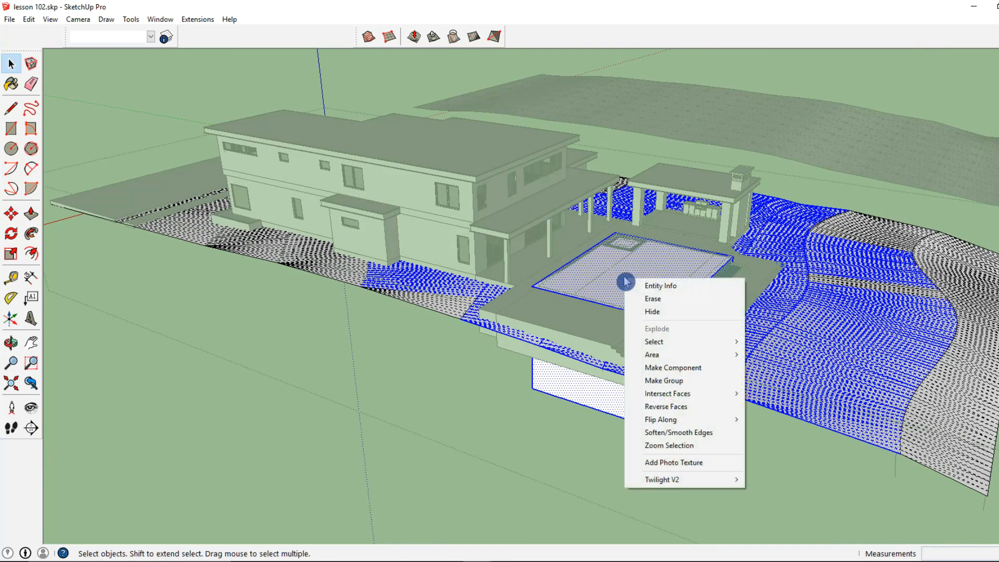
mouse_move(690, 400)
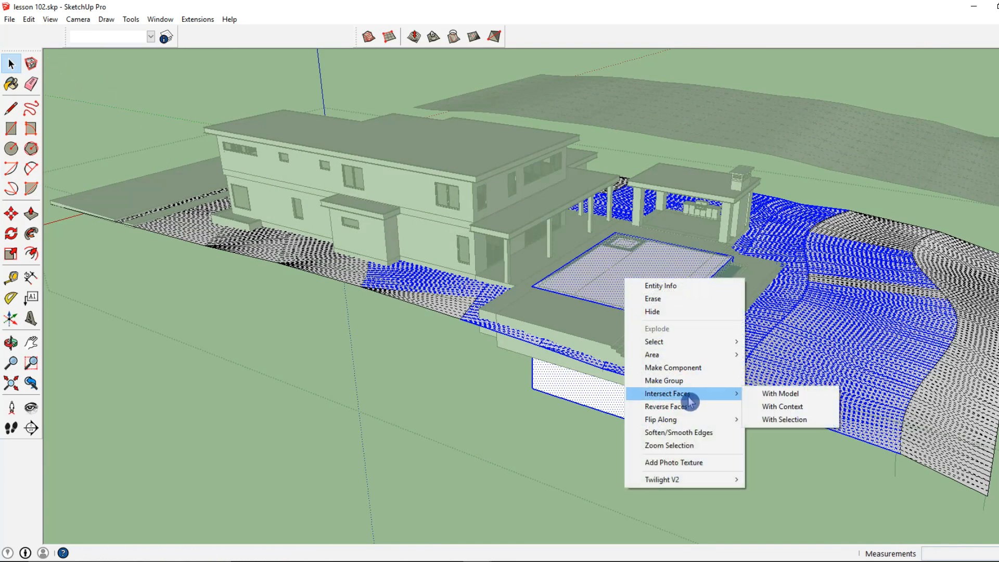
click(779, 419)
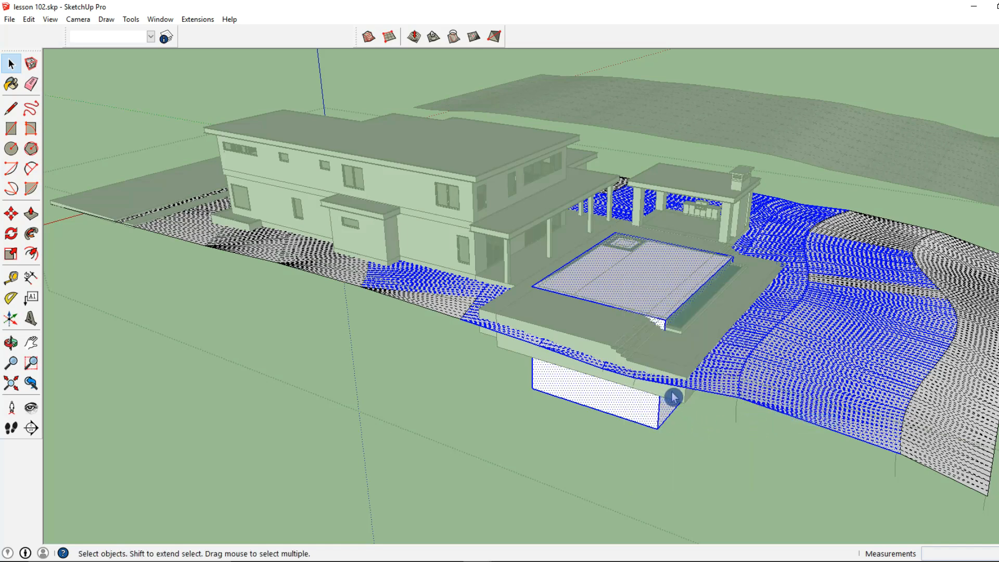
Step: Delete the part of the rectangle box that sits below the terrain
click(680, 410)
drag(617, 441, 620, 440)
key(Delete)
middle_drag(646, 293, 393, 269)
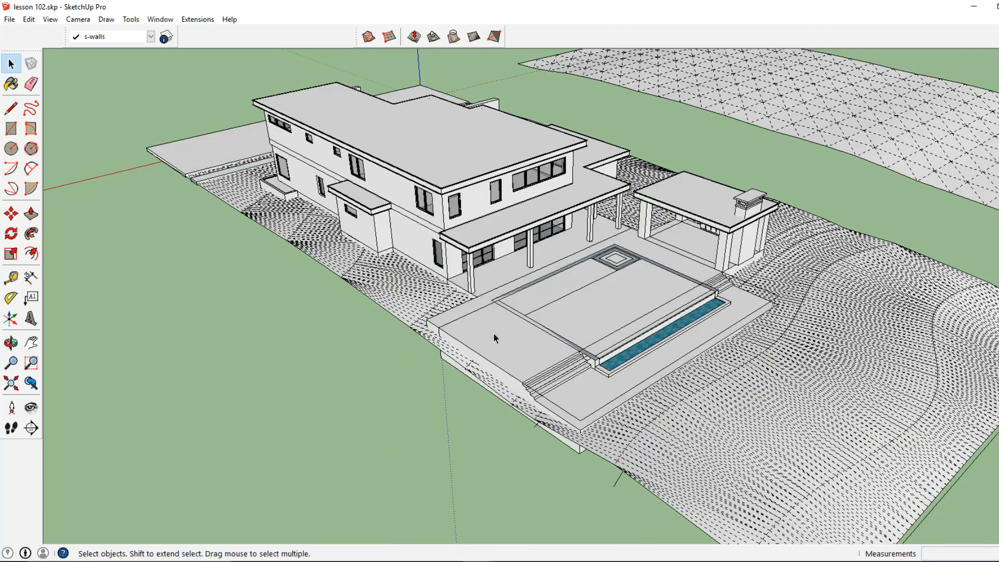
Step: Hide the house and pool group and turn off hidden geometry display
right_click(493, 333)
click(529, 367)
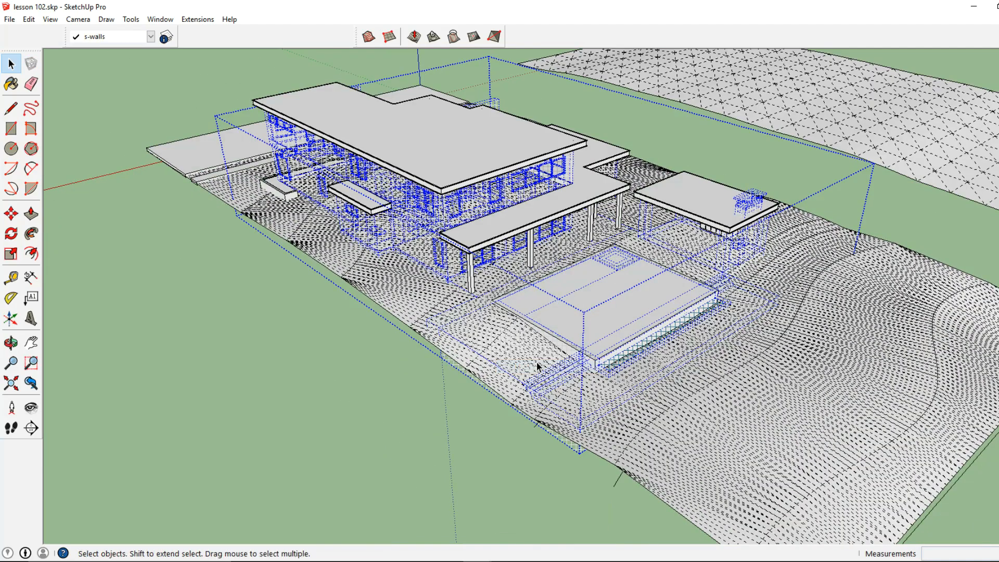
click(50, 20)
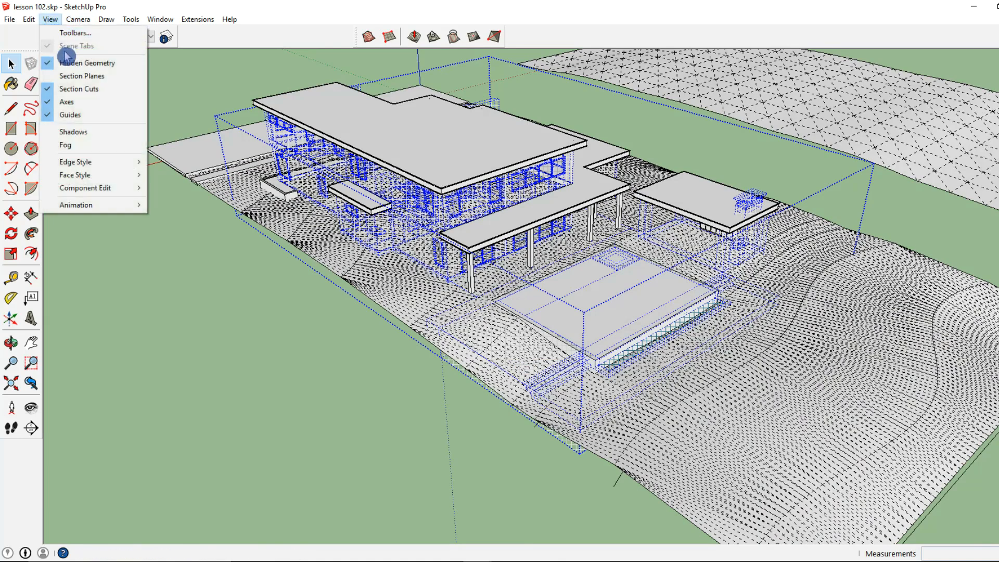
click(65, 63)
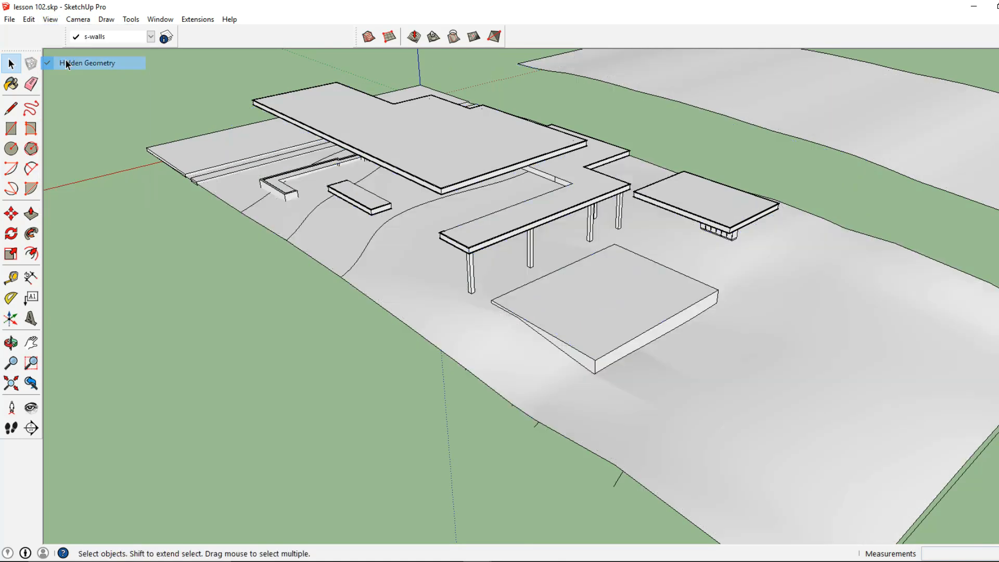
Step: Inside the terrain group, select the rectangle's top face and delete it to open the pool hole
double_click(600, 319)
click(603, 320)
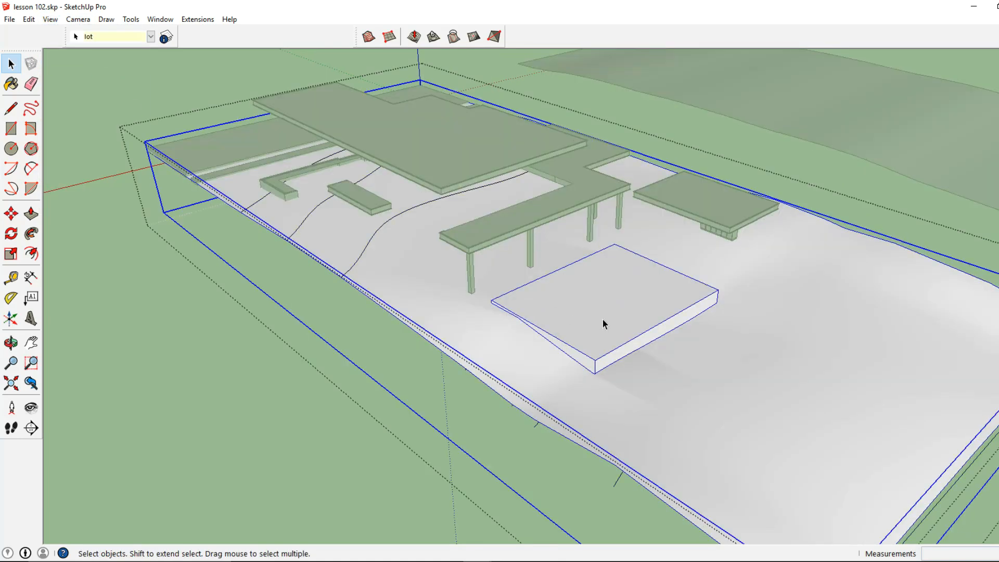
triple_click(602, 319)
click(604, 324)
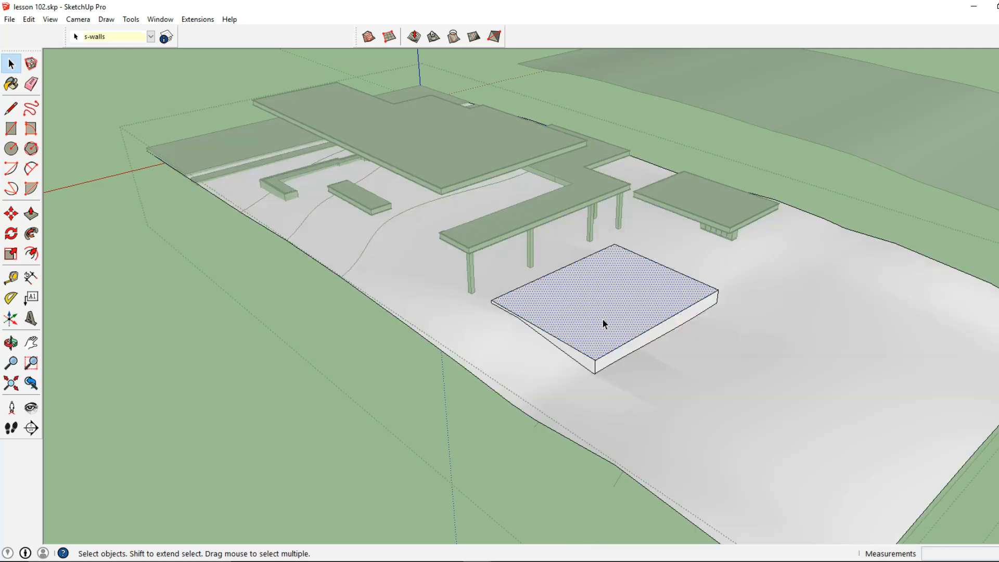
key(Delete)
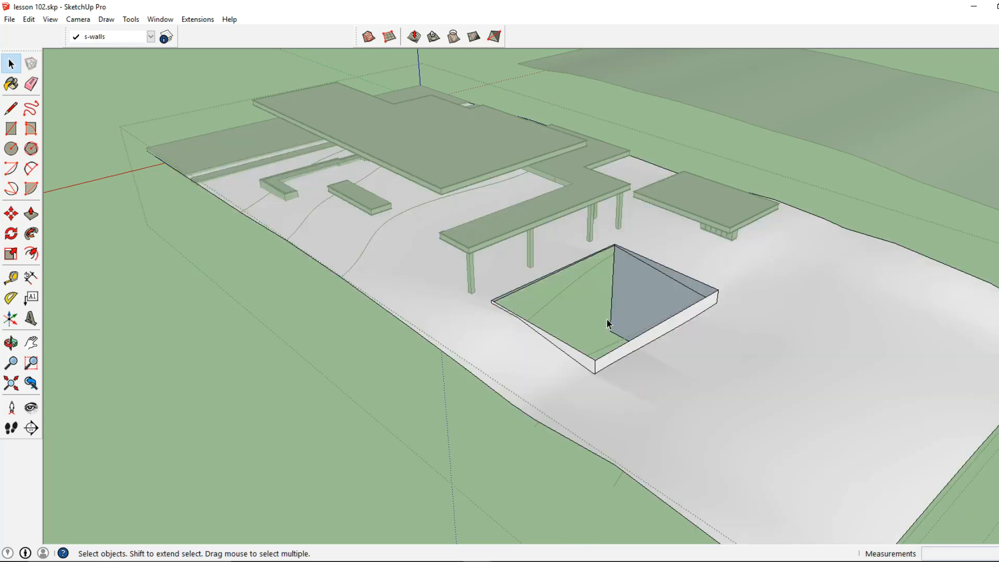
Step: Erase the leftover diagonal edge inside the pool opening with the Eraser
click(30, 83)
scroll(736, 303, up, 2)
mouse_move(739, 289)
mouse_down()
mouse_move(583, 378)
mouse_move(446, 296)
mouse_move(629, 238)
mouse_up()
scroll(450, 298, up, 2)
scroll(660, 212, up, 2)
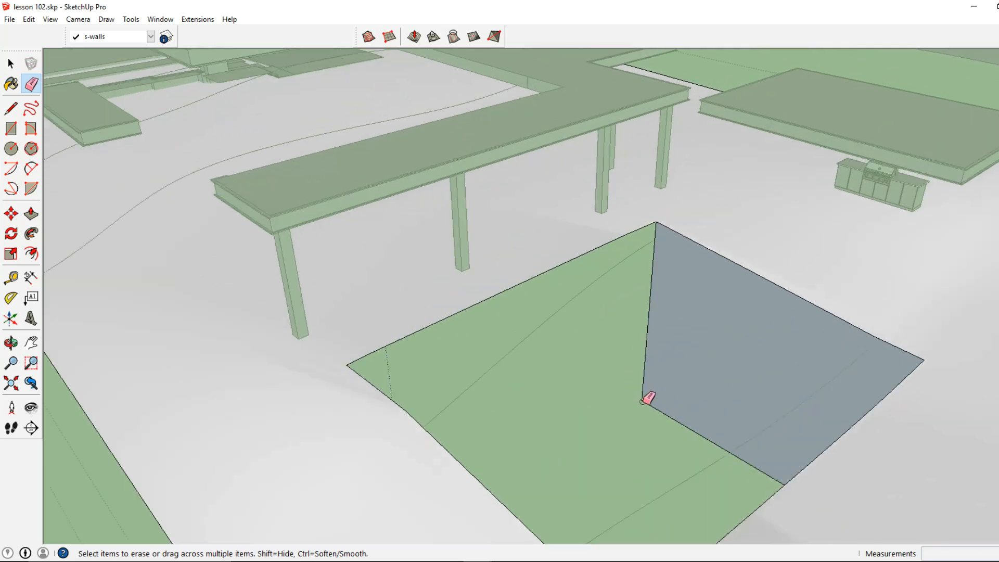
click(643, 400)
scroll(672, 374, down, 3)
Step: Unhide all hidden geometry to bring back the house and pool
click(10, 63)
click(28, 19)
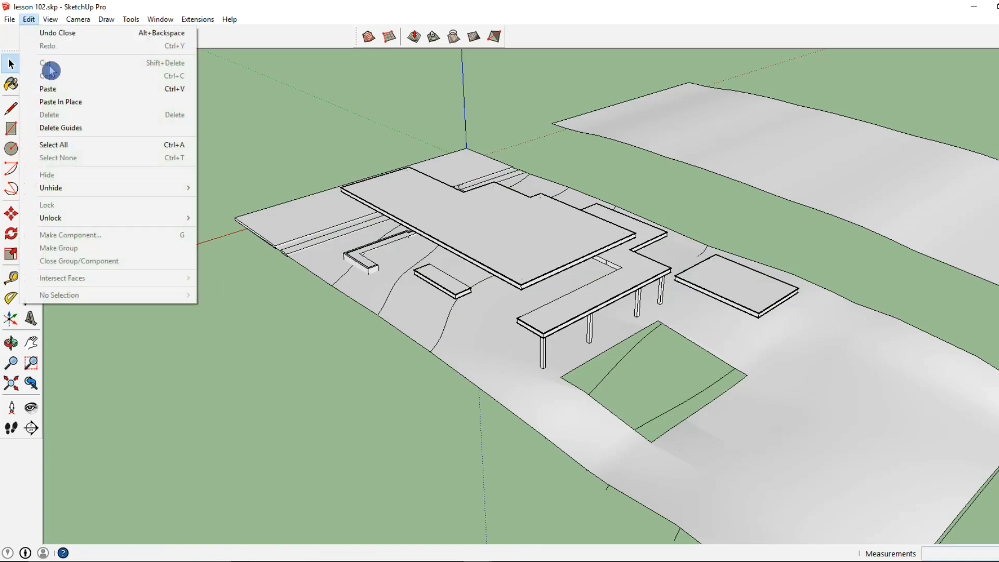
mouse_move(156, 188)
click(216, 215)
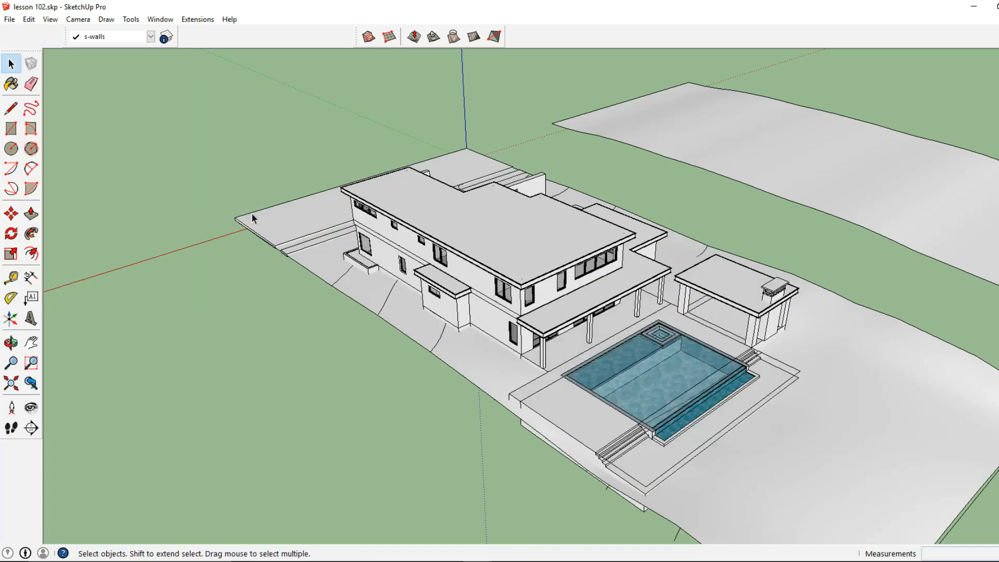
Step: Examine the terrain in front of the pool house and main house from a low angle
middle_drag(624, 341, 596, 442)
scroll(595, 442, up, 5)
middle_drag(635, 389, 508, 341)
scroll(507, 341, down, 3)
mouse_move(677, 341)
shift+middle_down()
mouse_move(712, 339)
mouse_move(470, 301)
shift+middle_up()
scroll(594, 308, down, 2)
middle_drag(707, 328, 416, 338)
middle_drag(691, 346, 645, 405)
click(674, 400)
triple_click(673, 400)
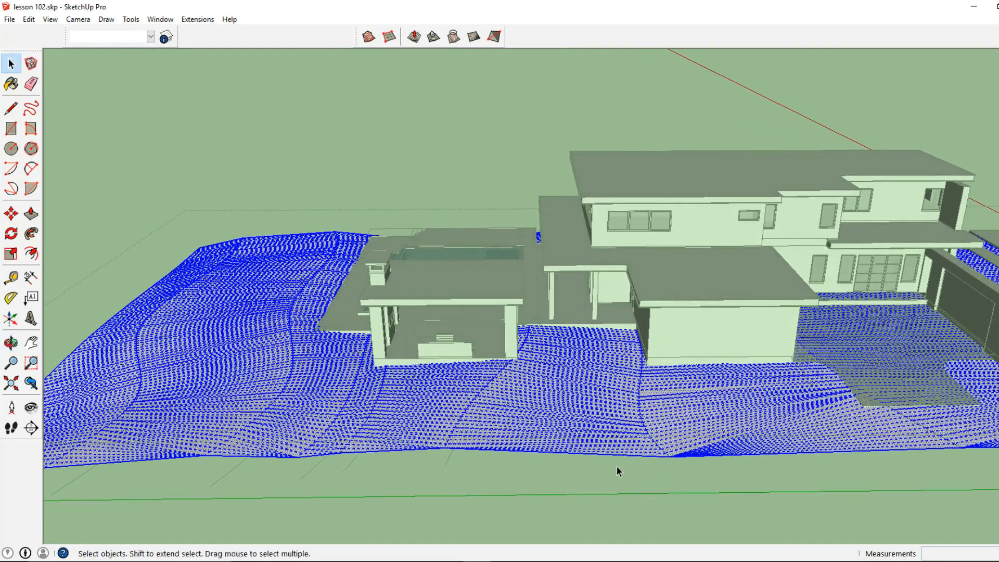
drag(703, 327, 704, 326)
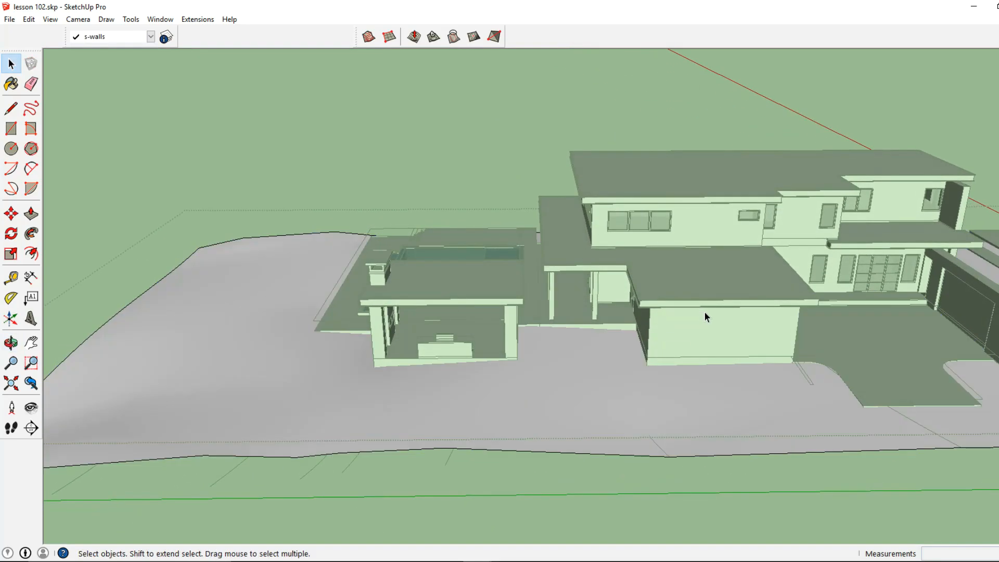
Step: Turn on hidden geometry display to show the terrain mesh
triple_click(613, 406)
right_click(613, 403)
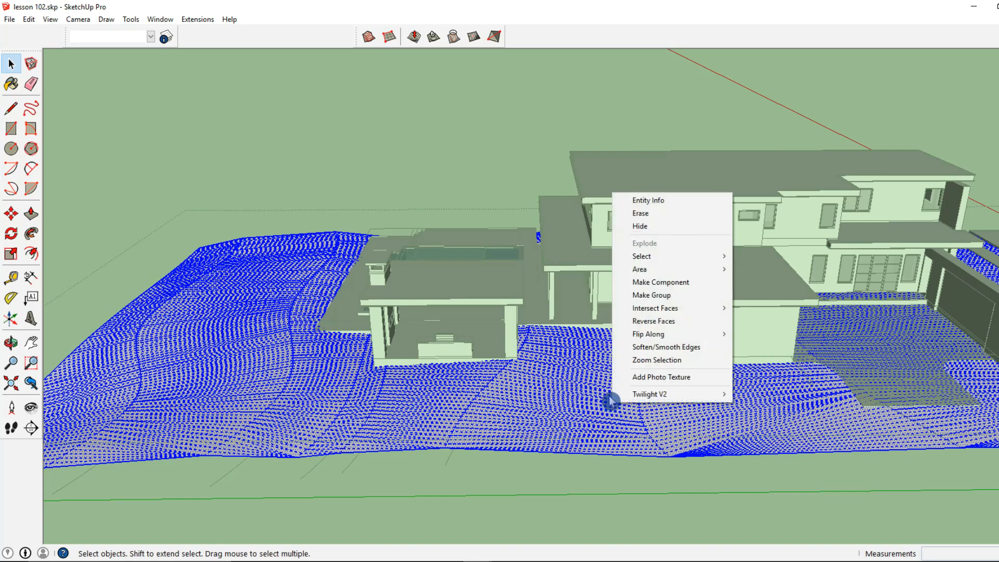
click(50, 20)
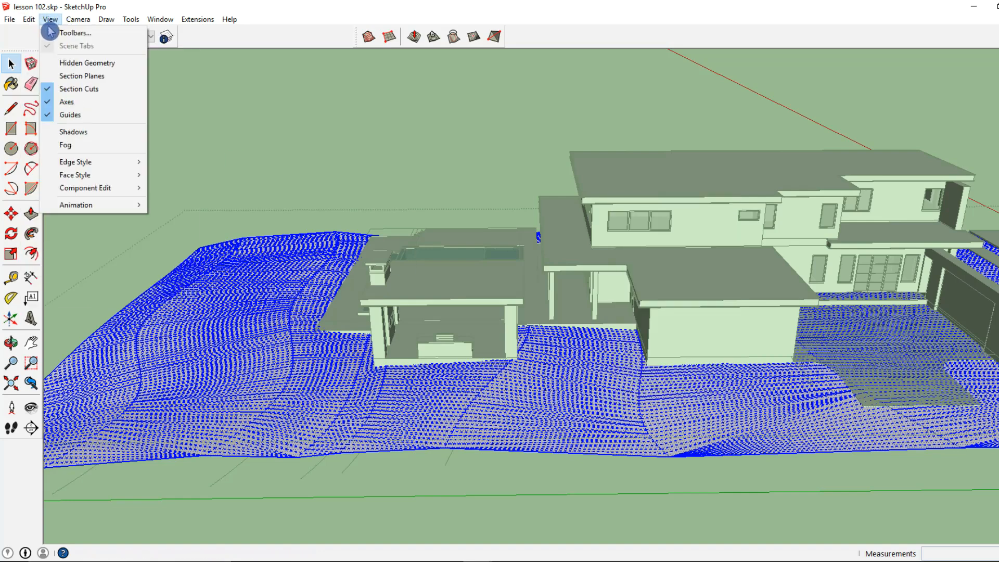
click(68, 64)
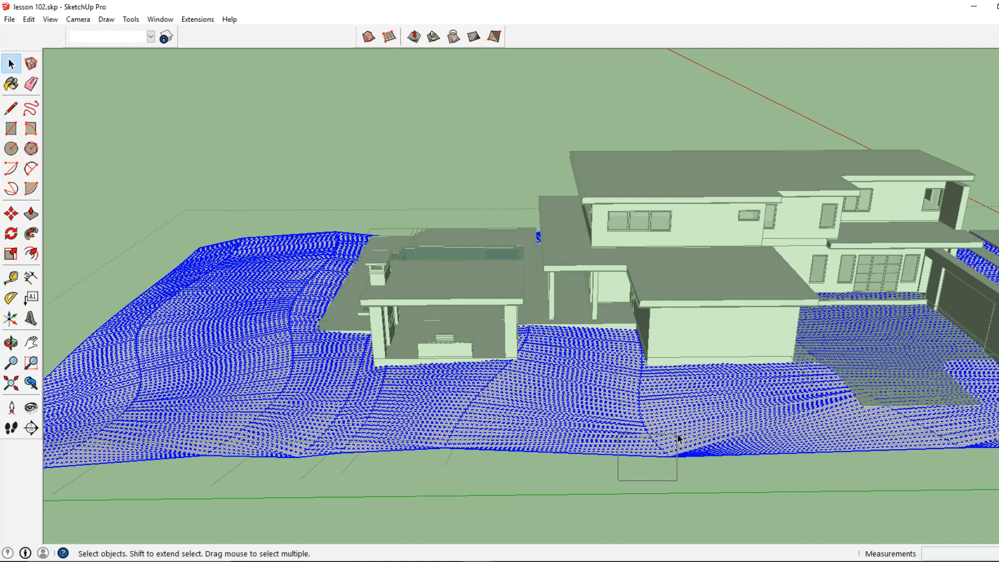
Step: Select a contour edge below the main house and Smoove it up about 1' with a 15' radius
click(653, 439)
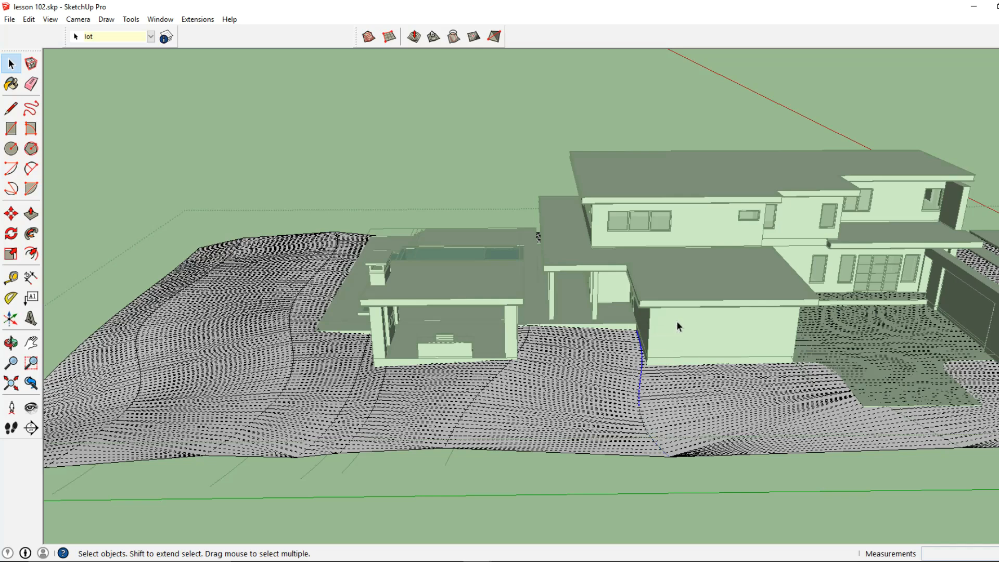
click(413, 37)
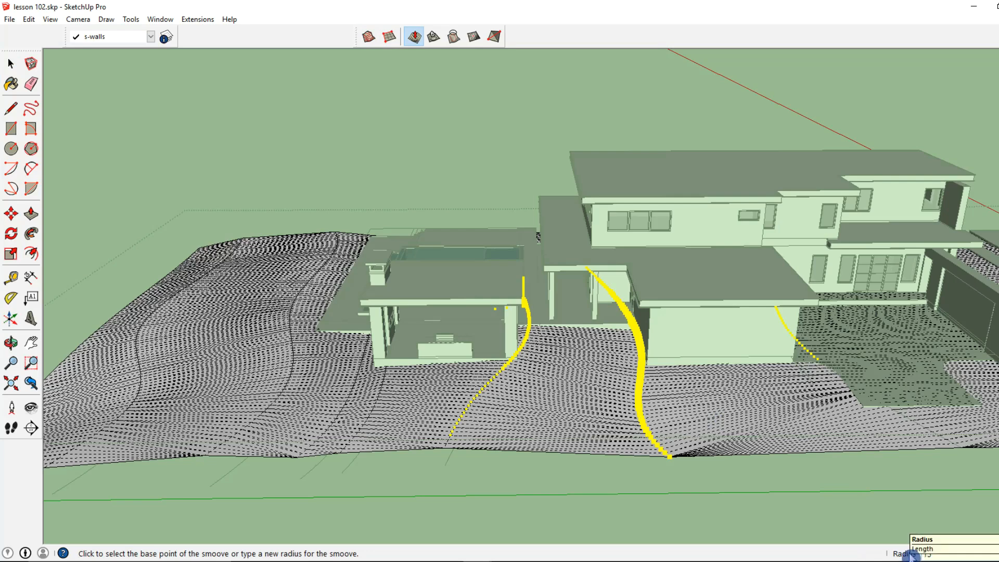
text(15)
key(Return)
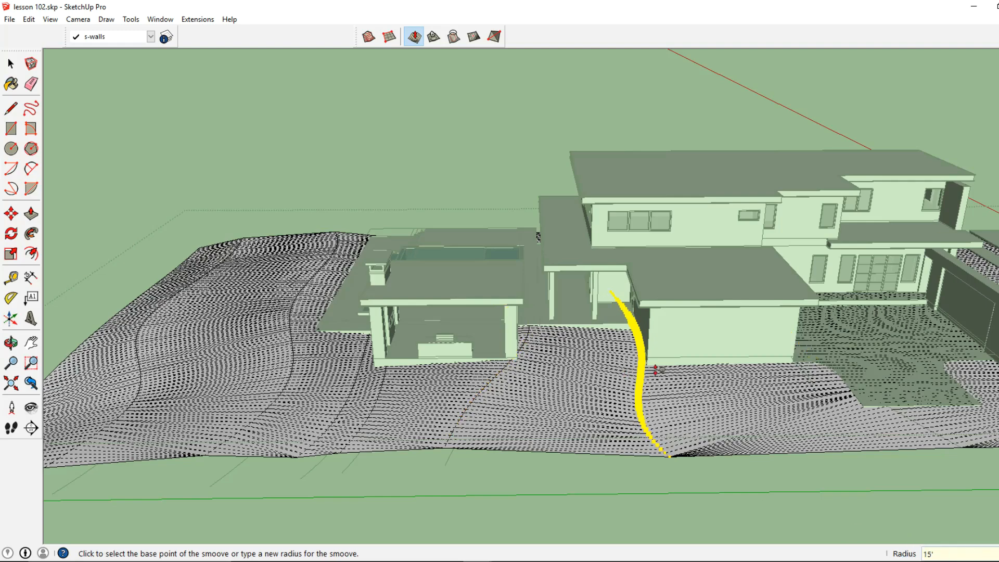
middle_drag(648, 366, 679, 334)
click(682, 330)
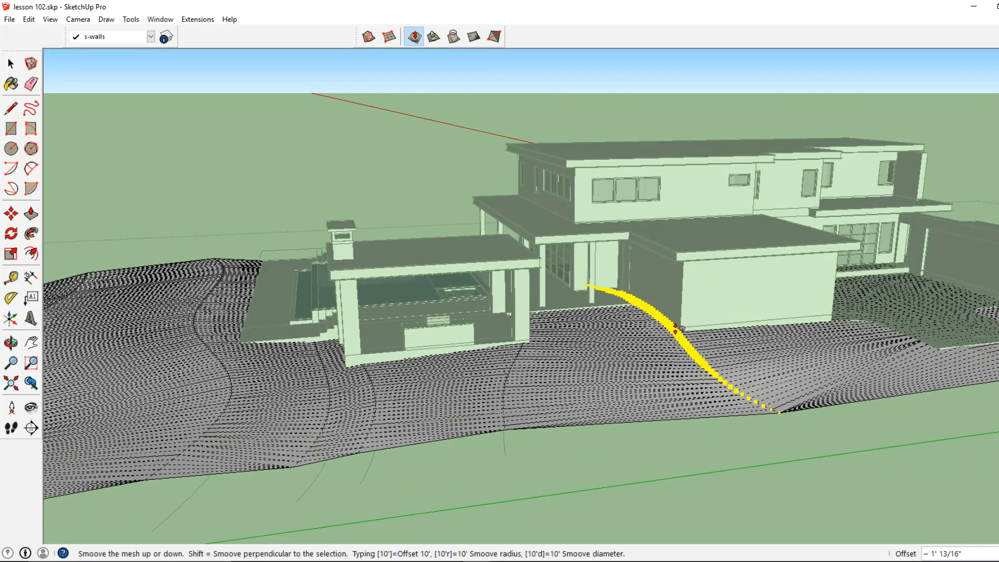
click(678, 328)
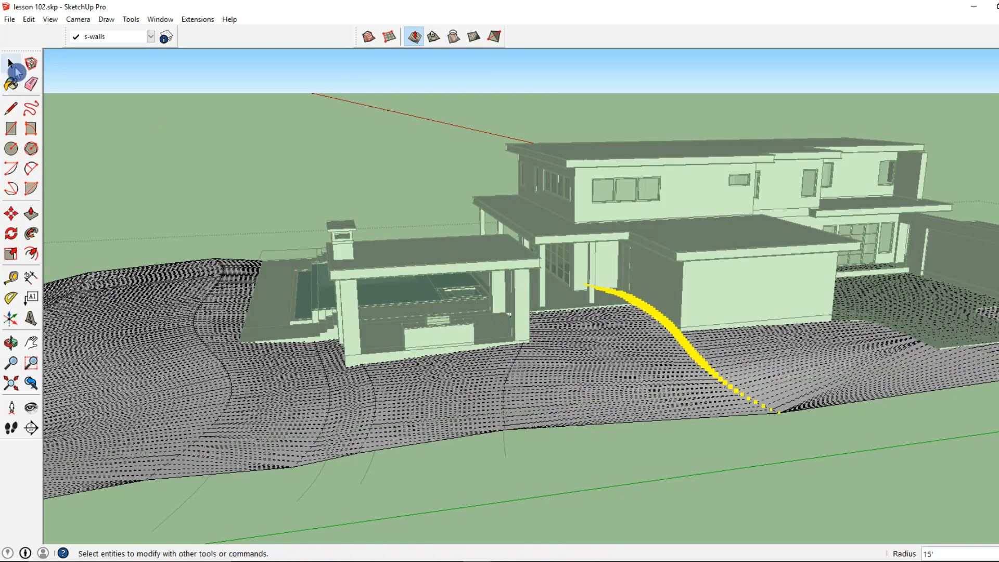
Step: Open the lot group, select a contour edge near the pool's corner and Smoove it up about 2 5/8" with a 15' radius
click(14, 69)
click(390, 179)
click(393, 180)
middle_drag(482, 270, 364, 290)
scroll(592, 328, up, 5)
scroll(444, 282, down, 5)
double_click(364, 290)
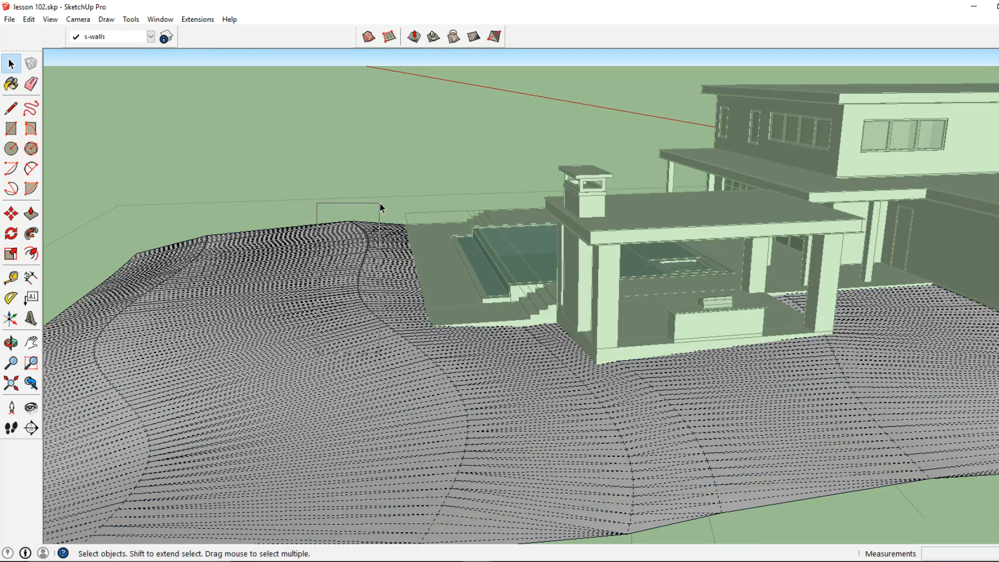
middle_drag(401, 207, 276, 290)
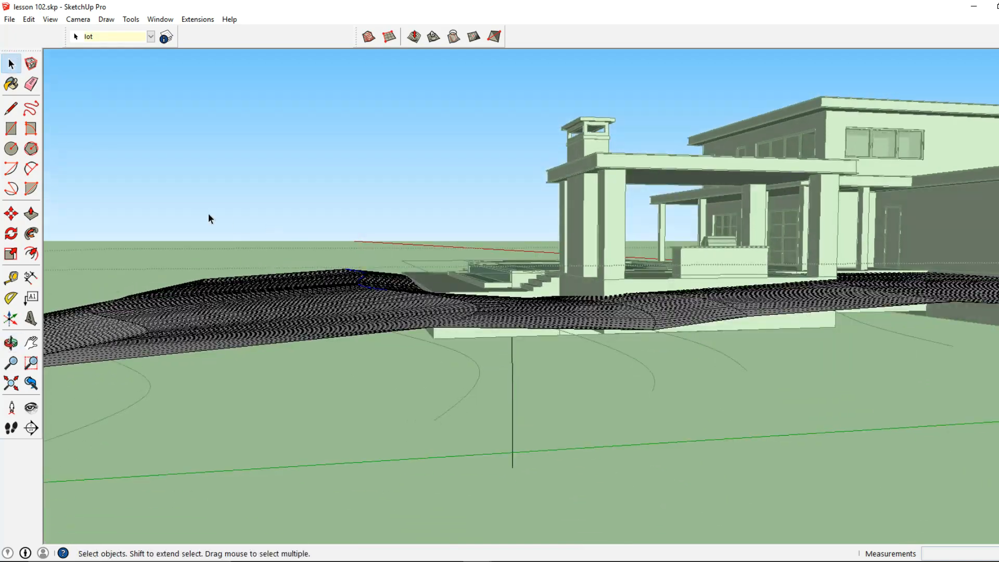
middle_drag(210, 218, 301, 279)
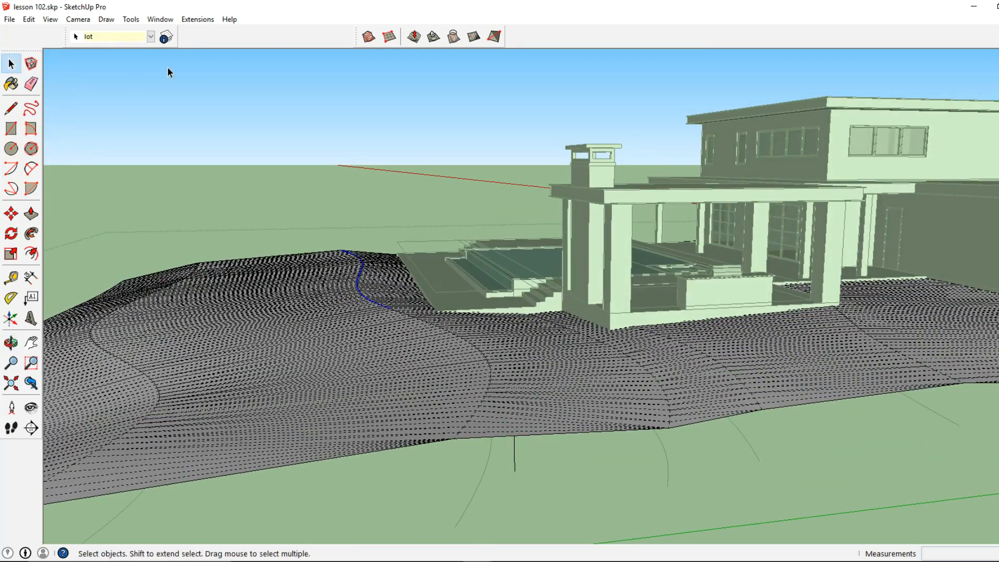
click(391, 41)
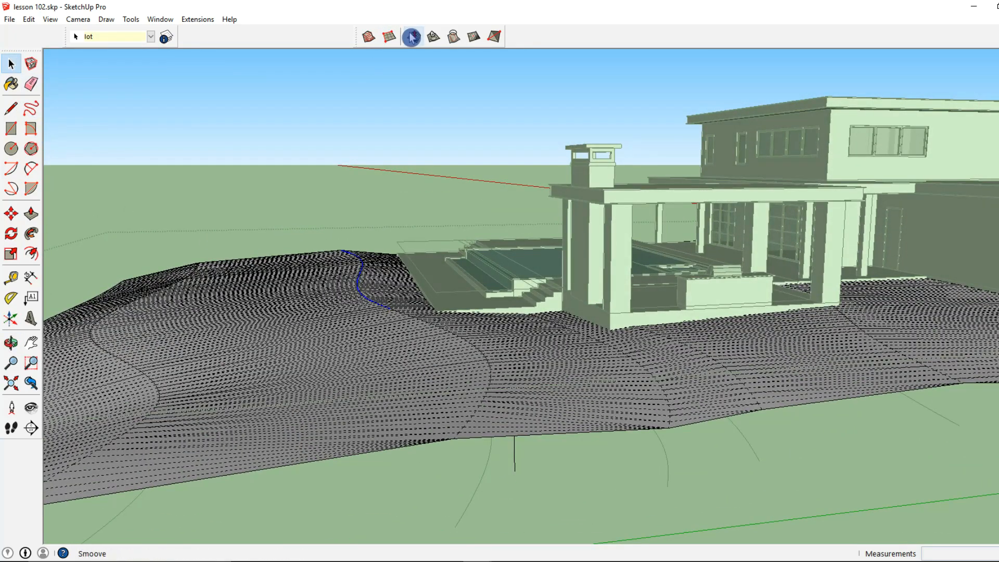
click(361, 263)
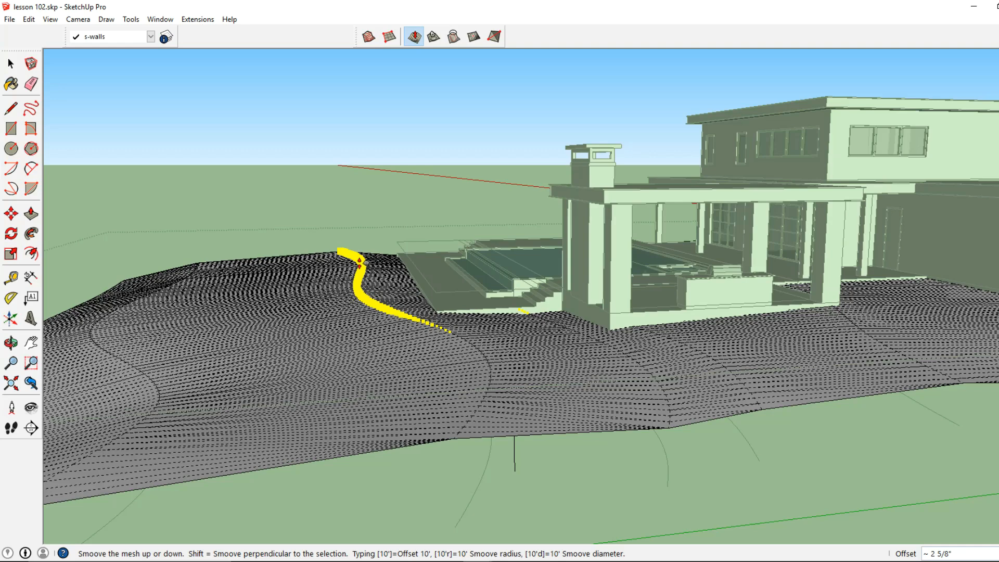
click(361, 262)
key(space)
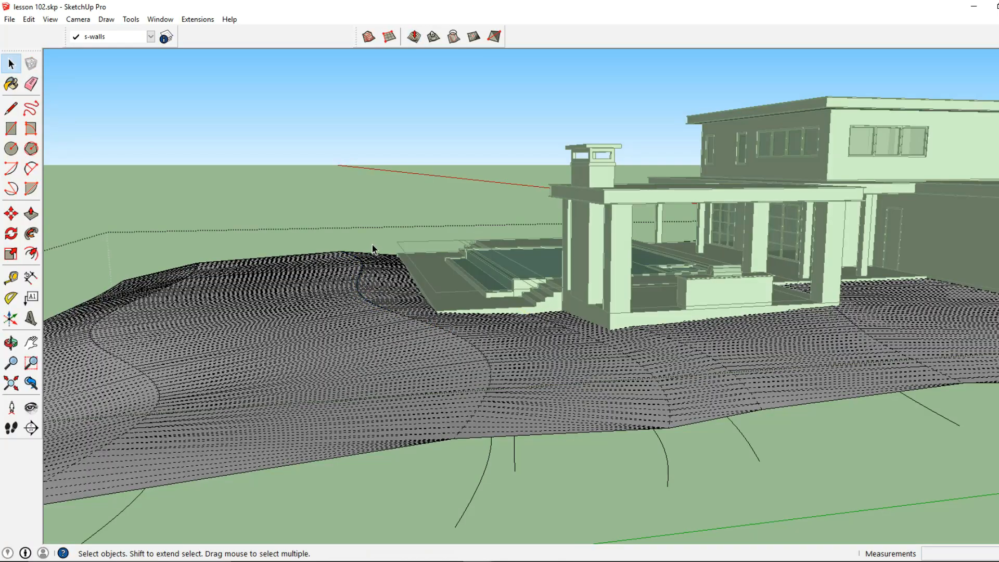
Step: Turn off hidden geometry display
click(372, 244)
middle_drag(315, 270, 438, 394)
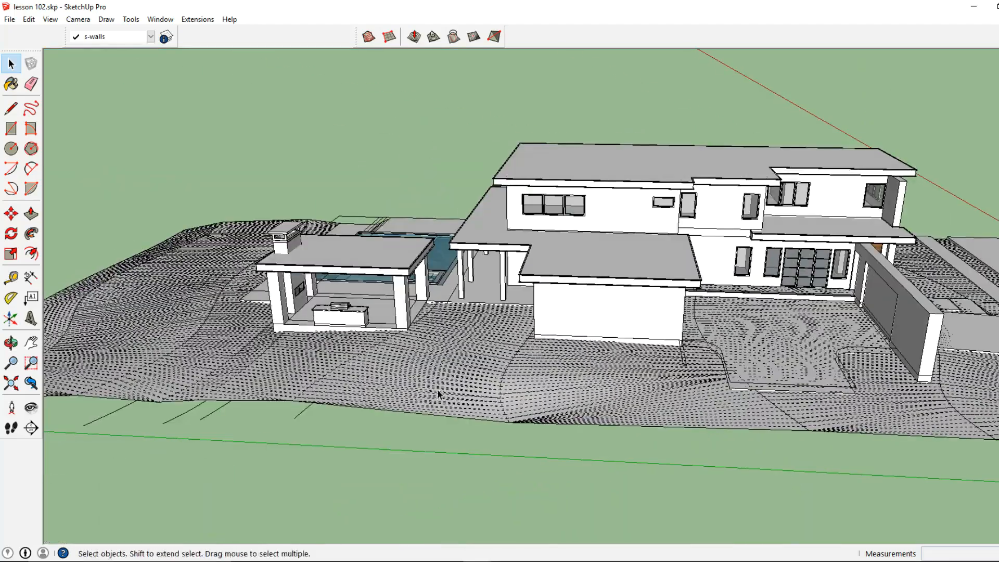
click(50, 20)
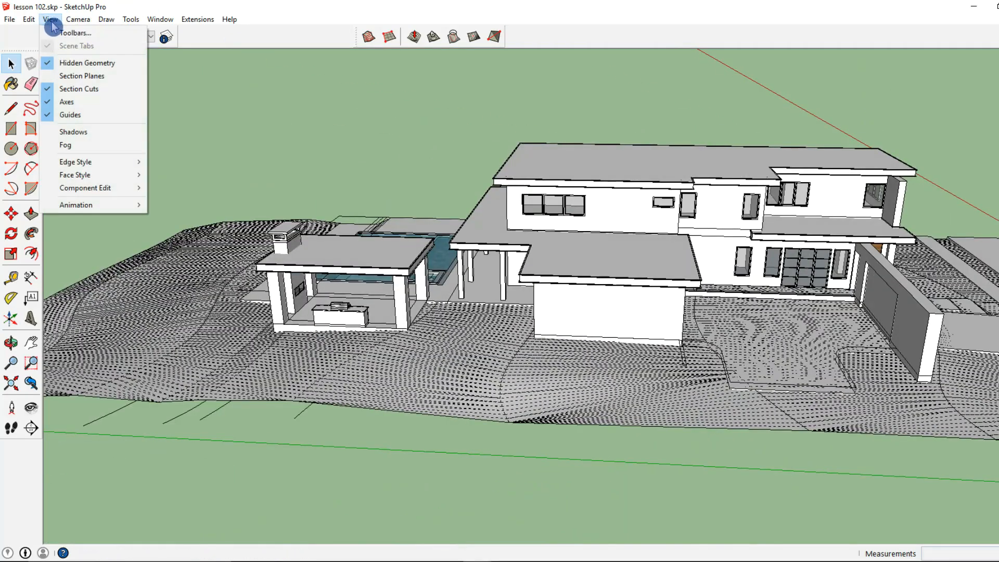
click(73, 62)
Step: Open the front garage wall group for editing
middle_drag(241, 139, 441, 276)
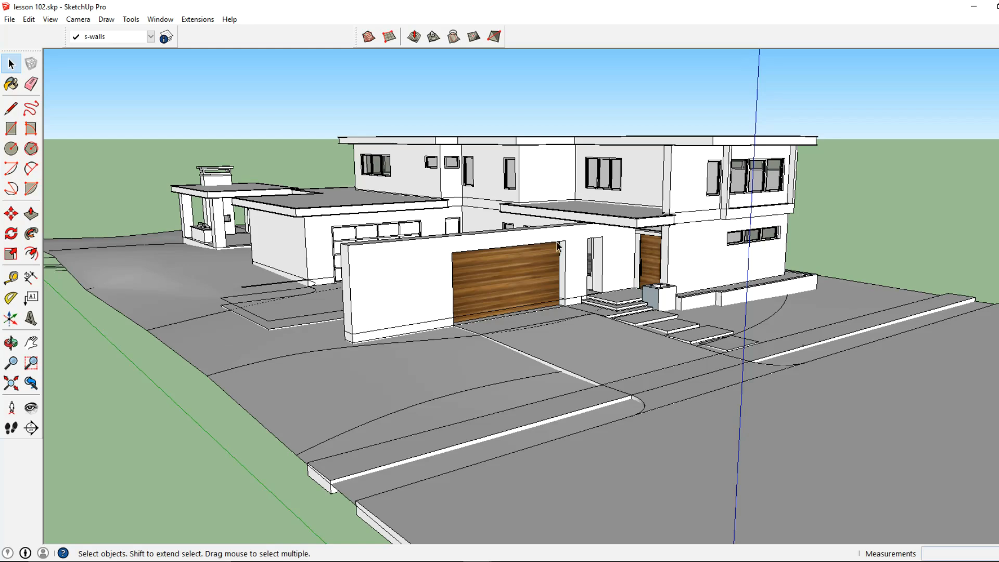
middle_drag(267, 264, 286, 283)
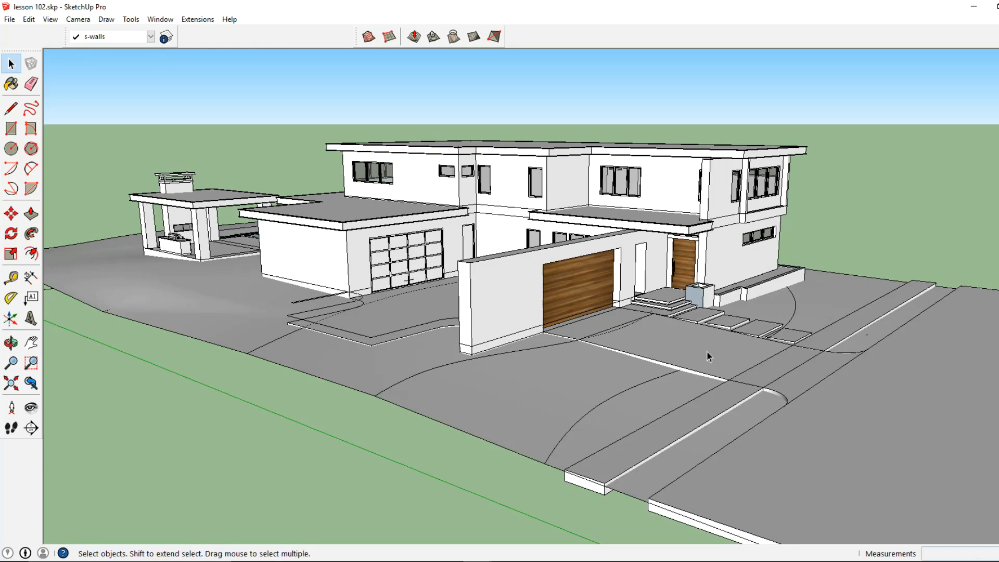
middle_drag(703, 352, 560, 353)
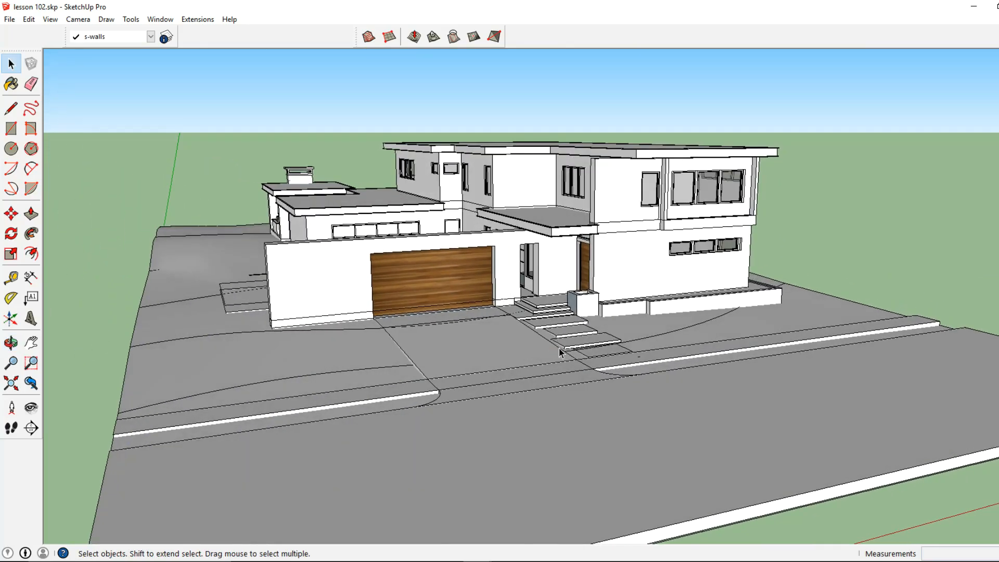
middle_drag(333, 227, 402, 302)
scroll(402, 301, up, 3)
click(404, 302)
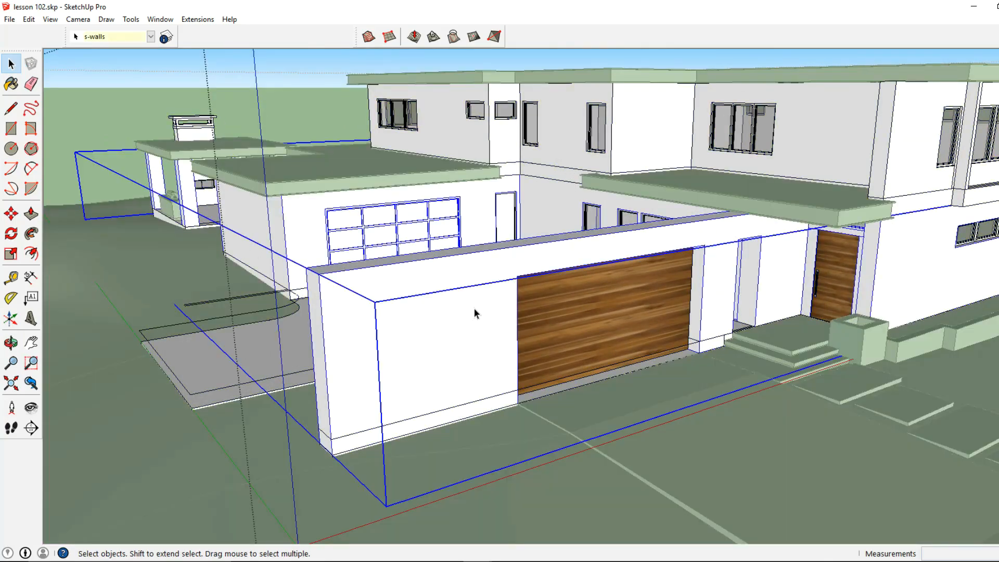
triple_click(429, 307)
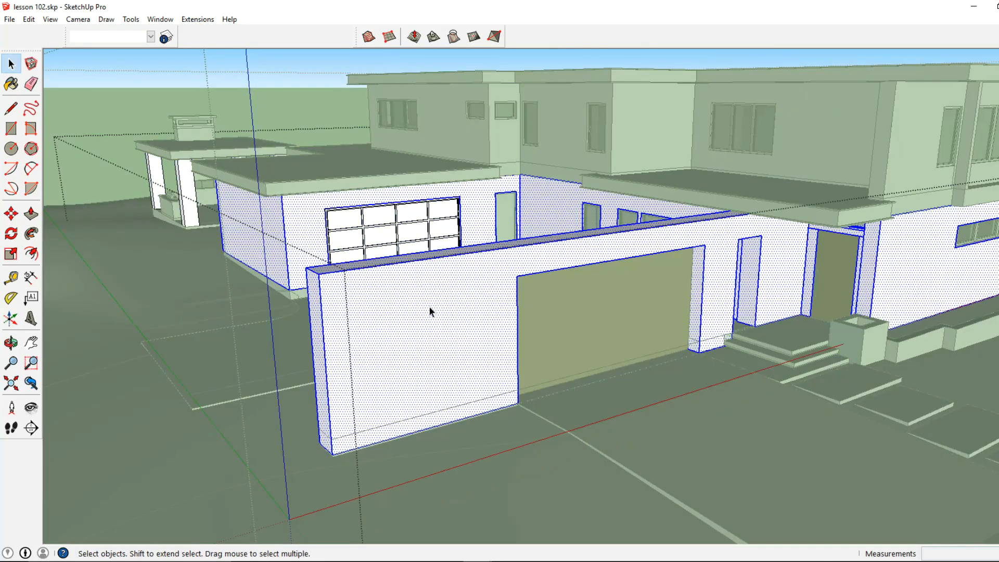
Step: Try to push/pull the top of the front garage wall
click(13, 131)
middle_drag(551, 236, 784, 214)
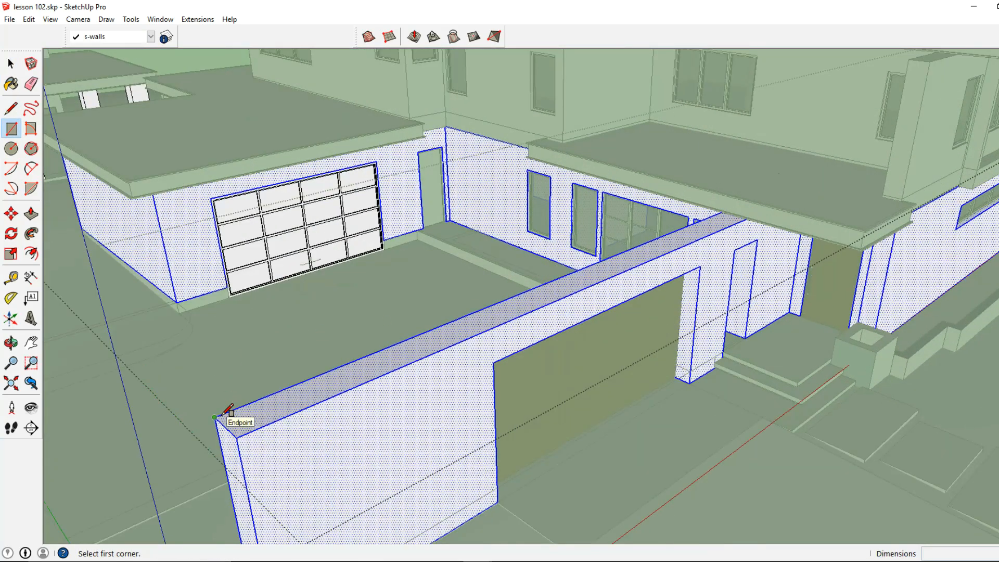
click(33, 219)
middle_drag(264, 419, 271, 407)
click(270, 408)
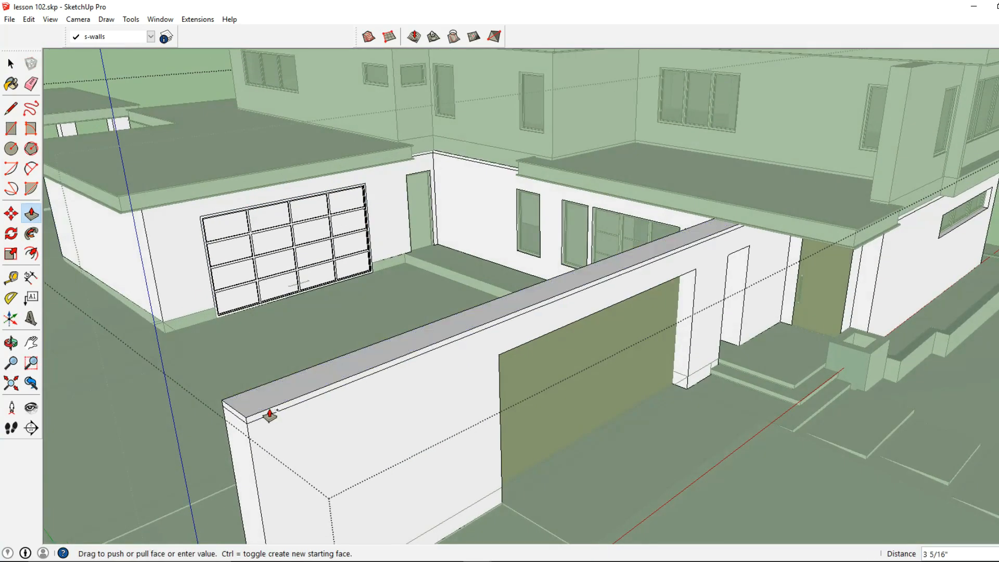
click(269, 414)
Step: Open the Layers panel and draw a rectangle over the top of the front garage wall
click(9, 133)
click(9, 136)
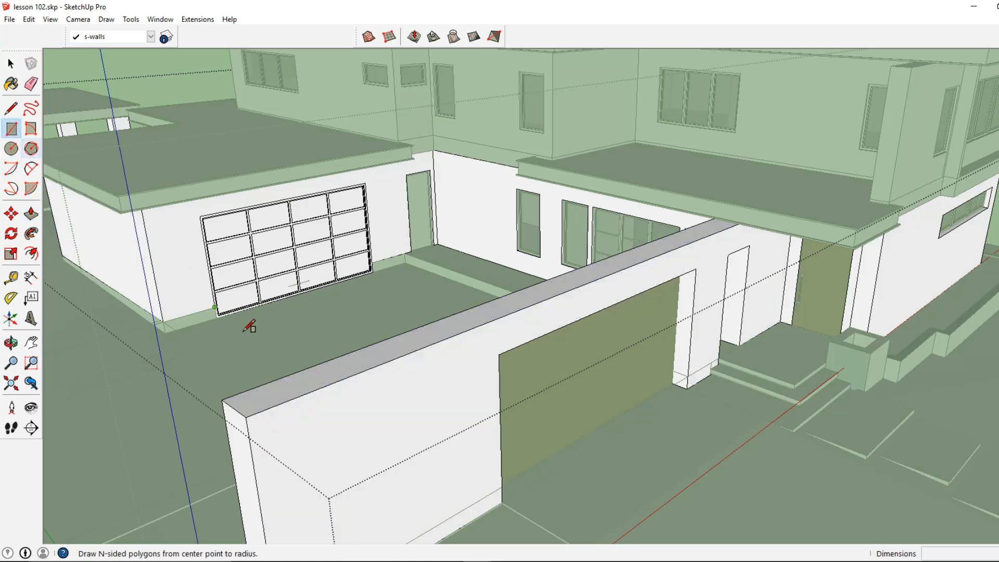
click(167, 37)
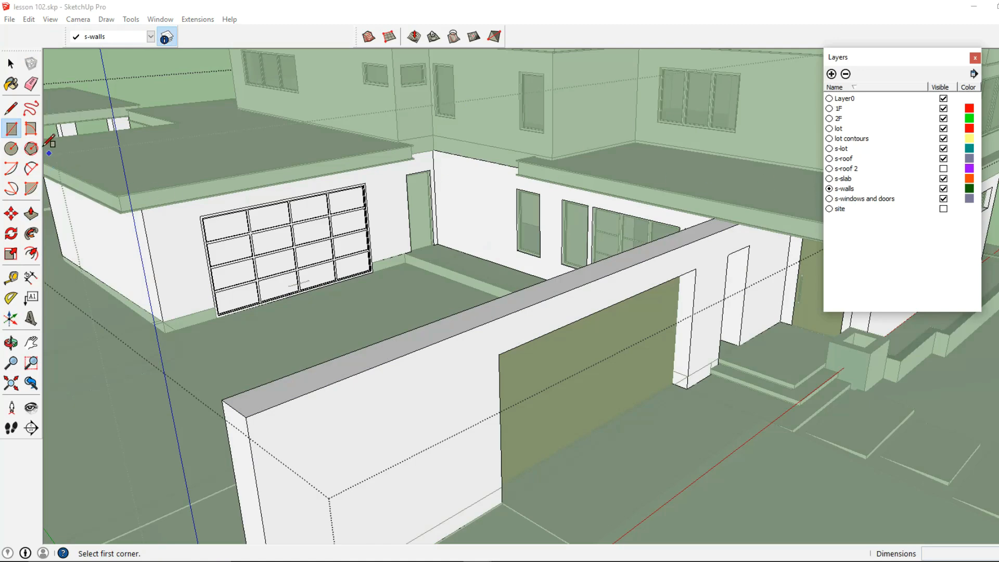
click(222, 400)
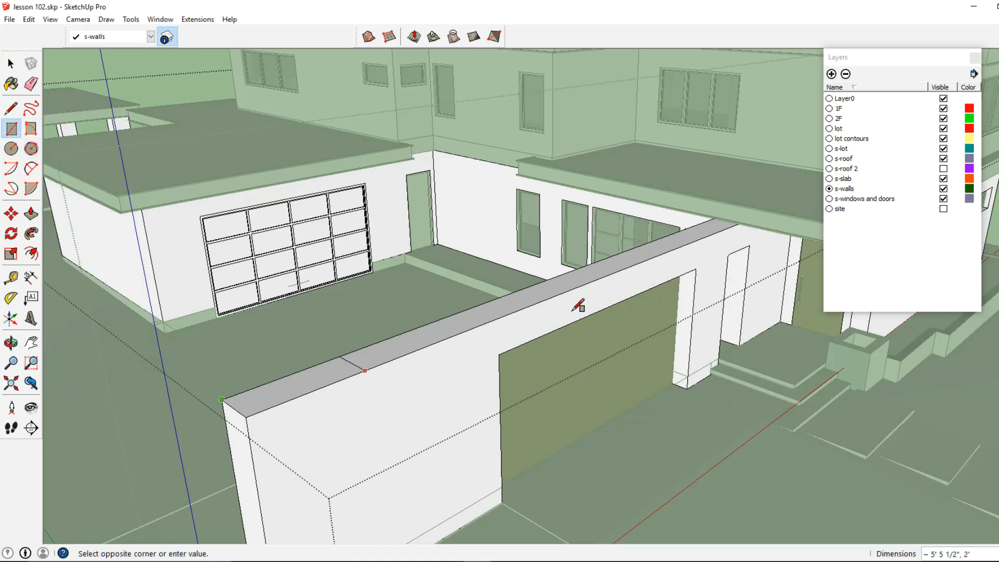
scroll(744, 225, up, 4)
middle_drag(738, 226, 706, 209)
scroll(705, 209, up, 1)
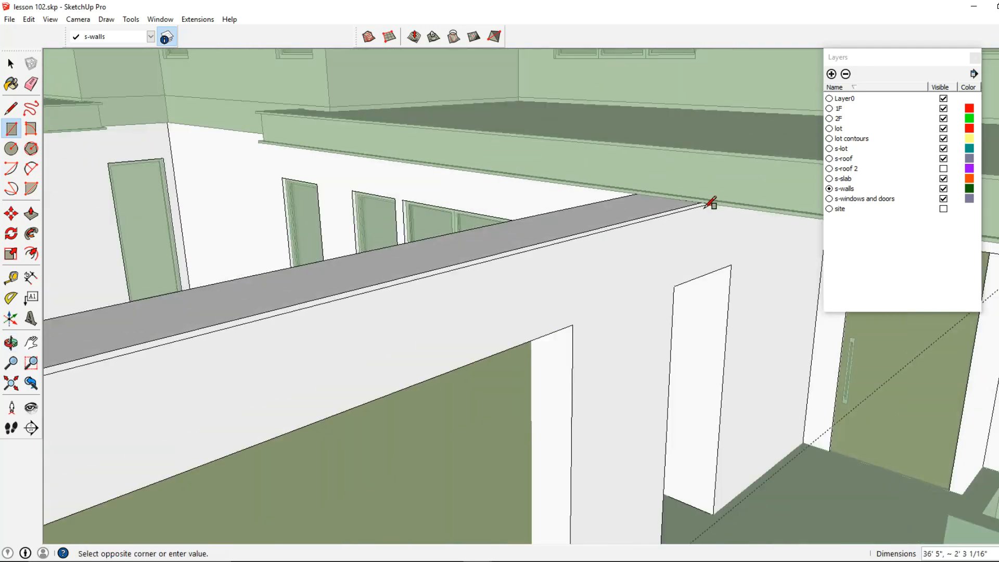
scroll(708, 205, down, 1)
click(706, 200)
Step: Push/pull the rectangle on the wall top up 2"
scroll(683, 224, down, 2)
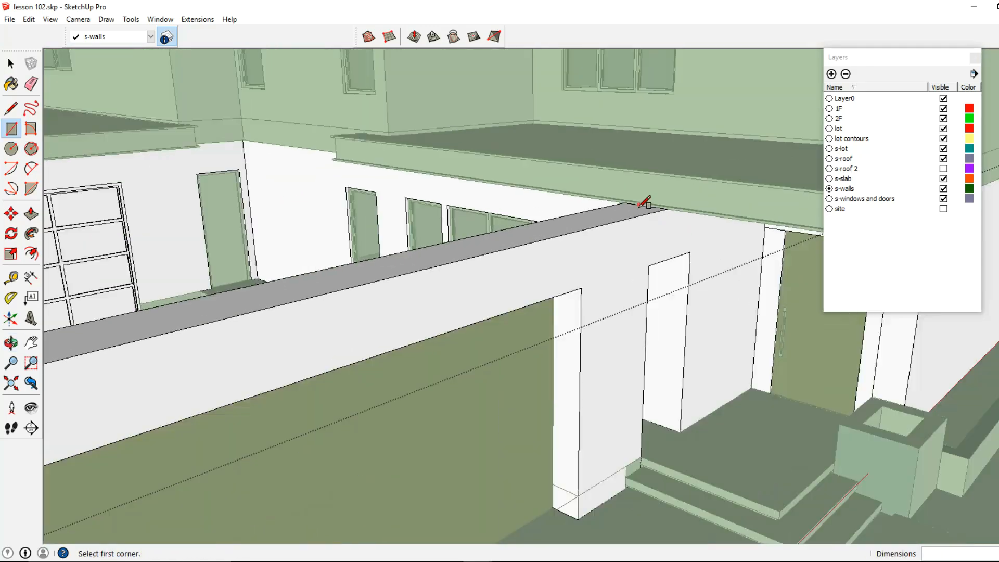
scroll(645, 203, down, 4)
middle_drag(315, 335, 335, 210)
click(32, 214)
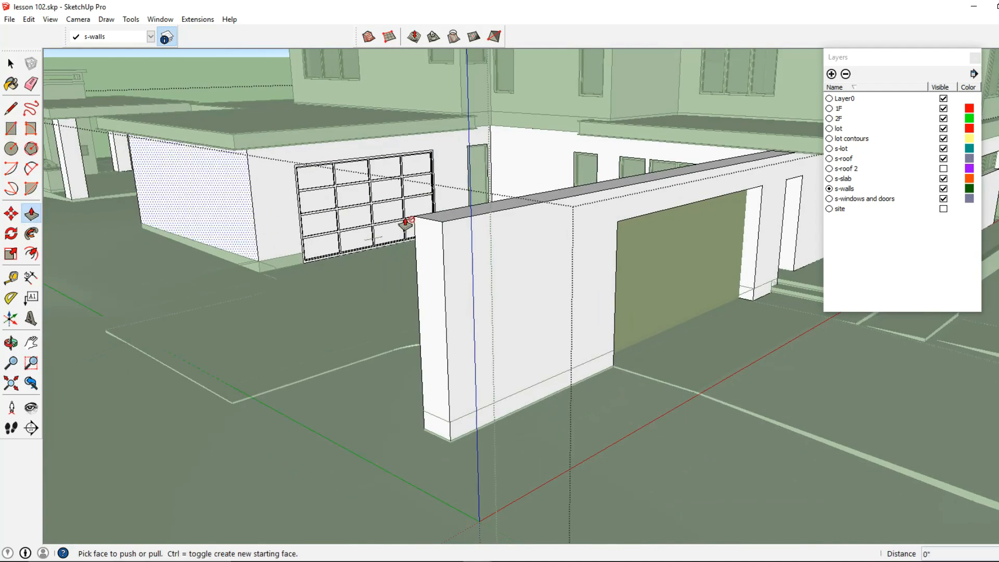
scroll(406, 229, up, 4)
click(402, 235)
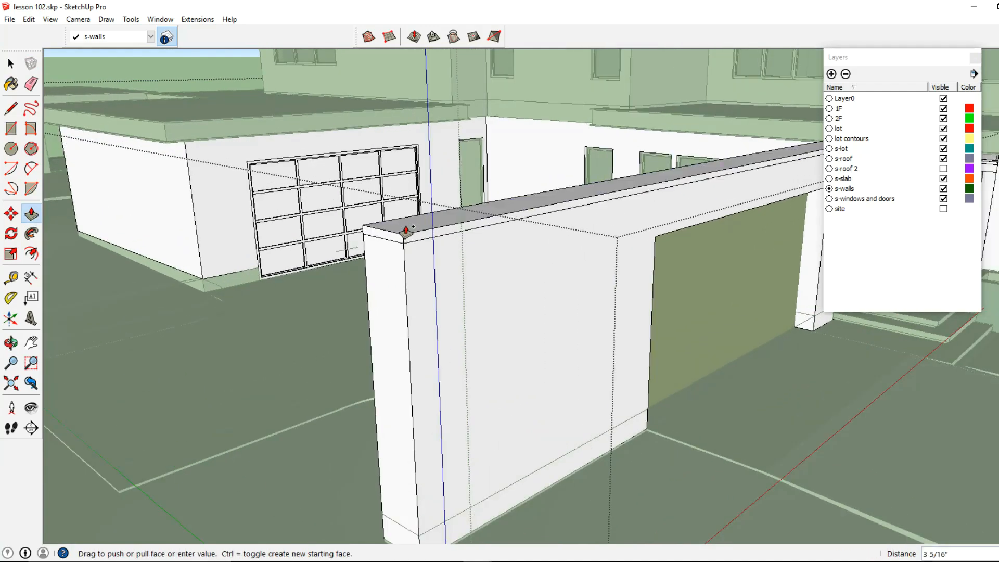
text(2)
key(Return)
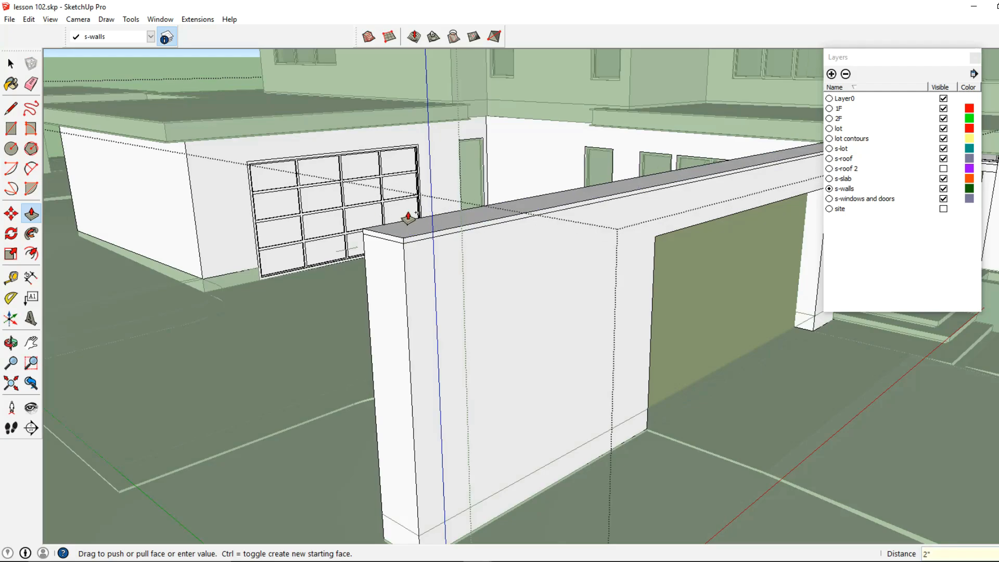
Step: Open the second-floor side wall group for editing
click(11, 64)
shift+middle_drag(619, 279, 154, 272)
middle_drag(385, 213, 319, 279)
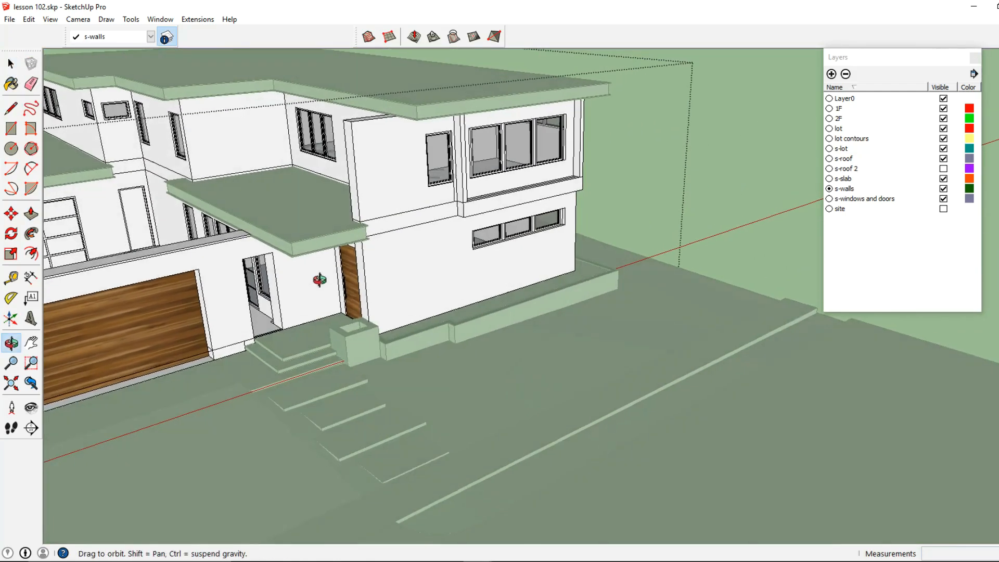
scroll(341, 247, up, 1)
middle_drag(341, 247, 395, 280)
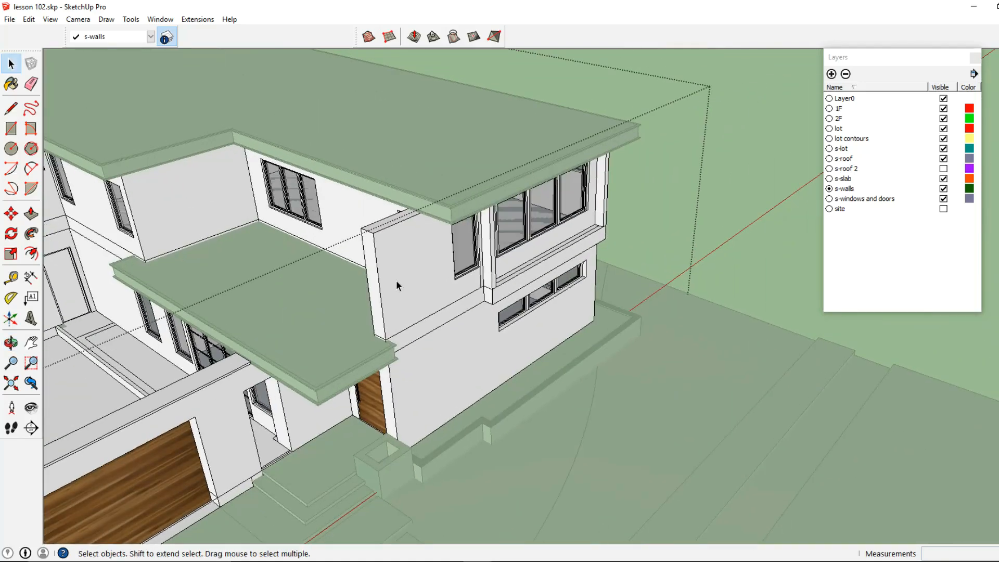
scroll(392, 280, up, 3)
triple_click(393, 280)
Step: Push the top of the second-floor wall fin down about 1' 7 7/16"
click(30, 214)
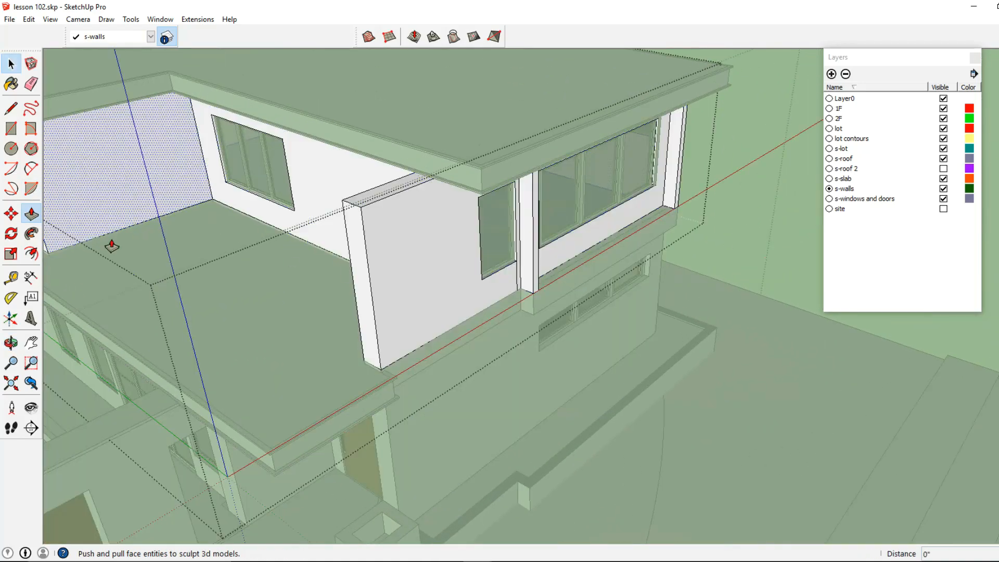
click(366, 281)
middle_drag(389, 270, 734, 218)
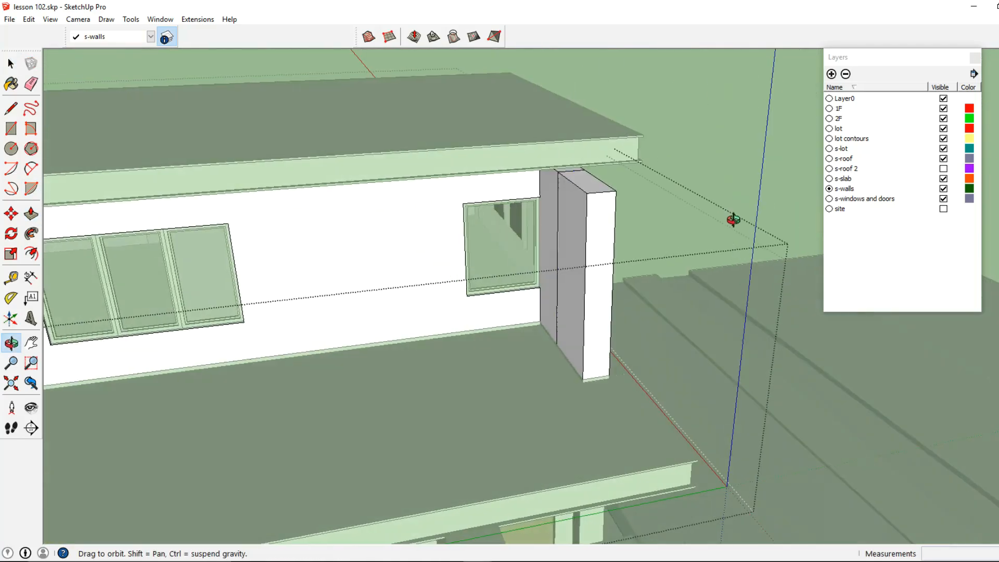
click(539, 188)
middle_drag(576, 205, 484, 205)
click(485, 207)
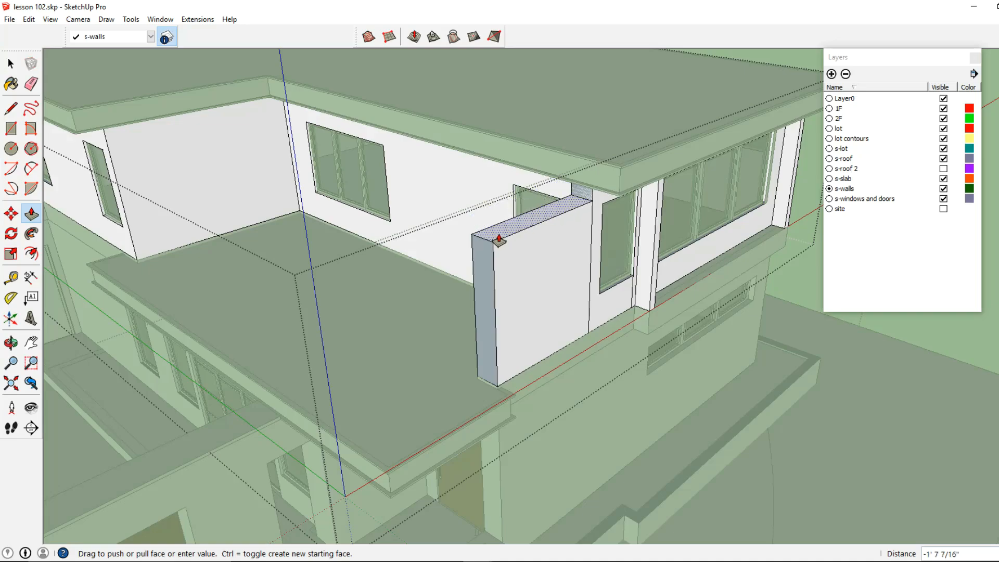
key(Return)
Step: Push the top of the wall fin down a further 7 3/8"
middle_drag(469, 217, 738, 223)
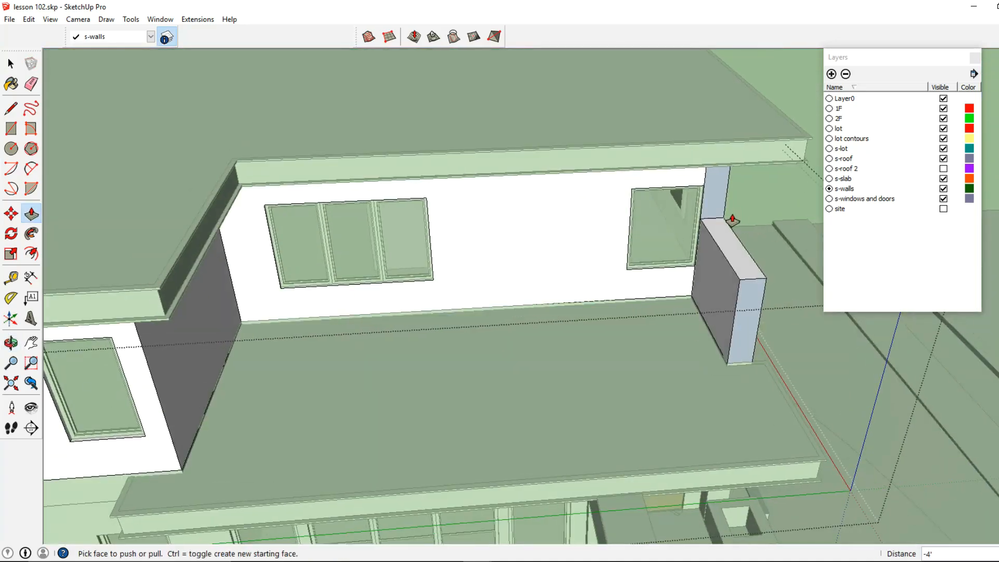
scroll(710, 214, up, 2)
click(715, 218)
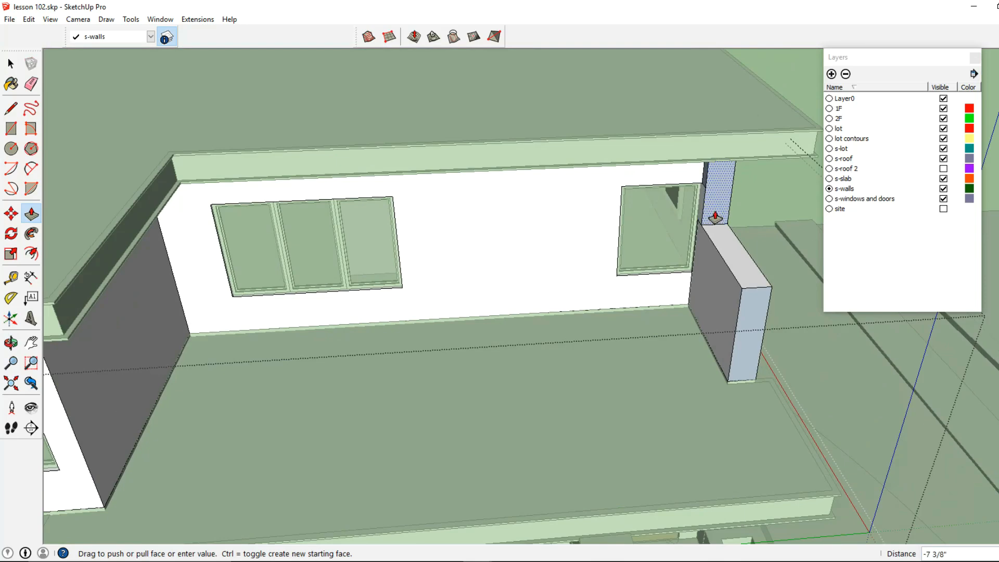
key(Return)
middle_drag(735, 219, 541, 190)
Step: Push/pull a face of the low second-floor terrace wall beside the fin
click(10, 64)
middle_drag(365, 172, 607, 245)
scroll(572, 218, up, 3)
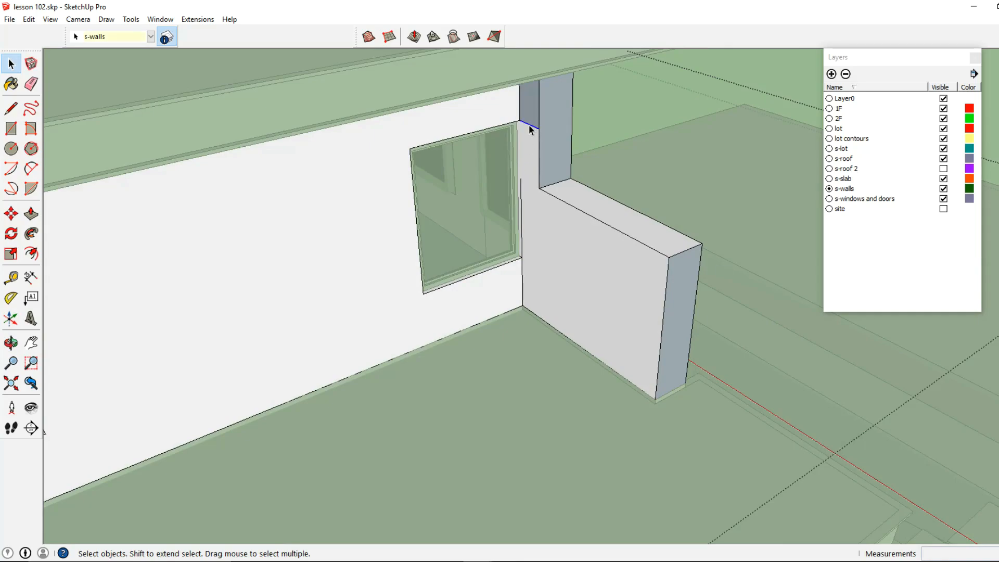
middle_drag(530, 130, 275, 192)
click(31, 213)
middle_drag(270, 237, 531, 261)
click(554, 270)
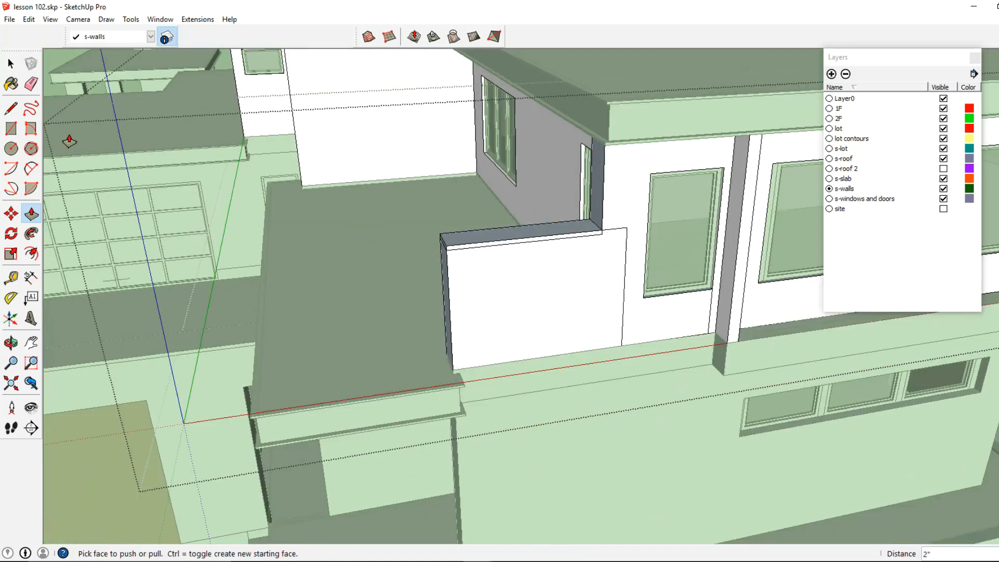
Step: Close the wall group being edited
click(30, 83)
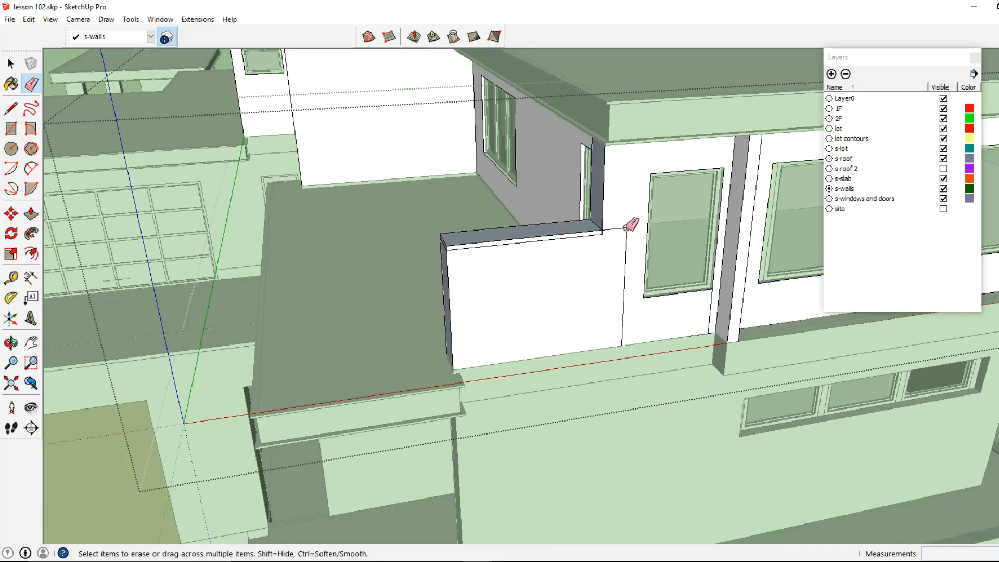
key(space)
middle_drag(522, 301, 634, 284)
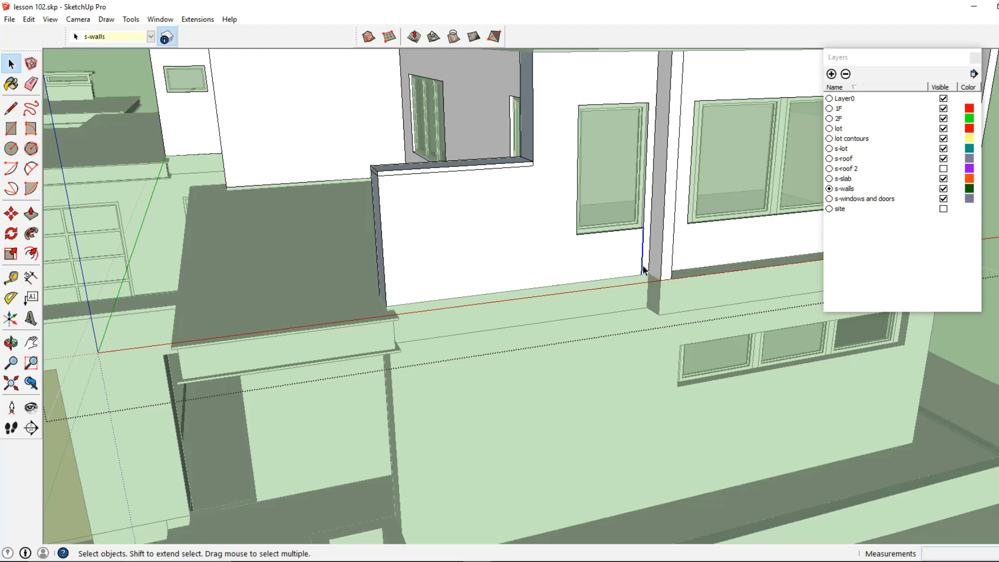
scroll(631, 276, down, 10)
middle_drag(631, 273, 444, 274)
scroll(438, 156, up, 5)
click(444, 130)
right_click(458, 65)
click(467, 158)
Step: Select the upper-floor wall group
middle_drag(467, 161, 336, 202)
double_click(336, 202)
click(336, 202)
scroll(303, 209, up, 2)
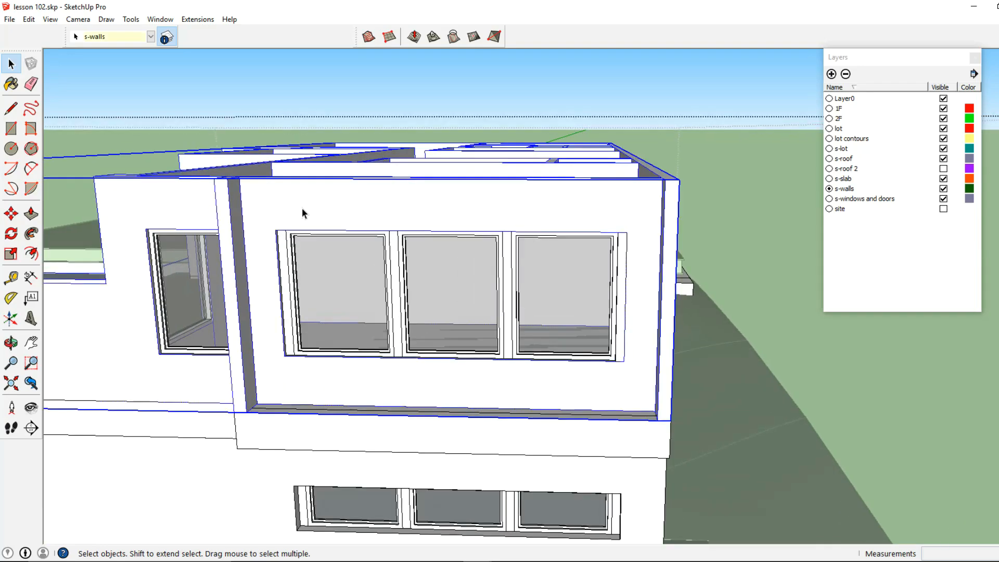
Step: Open the wall group and draw a rectangle about 15'10" by 1' across the top of the wall
double_click(303, 209)
triple_click(302, 207)
click(306, 207)
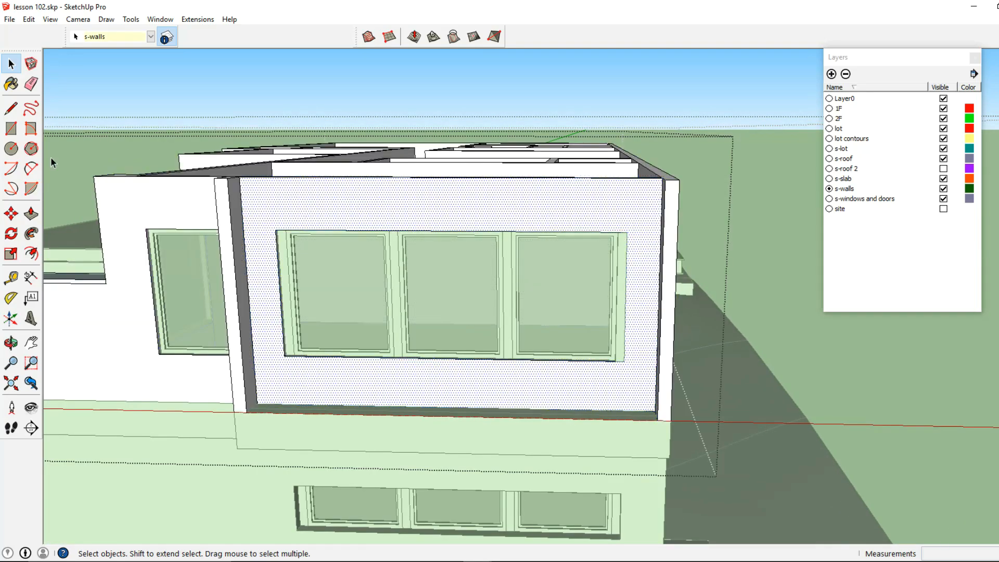
click(15, 129)
middle_drag(251, 213, 319, 334)
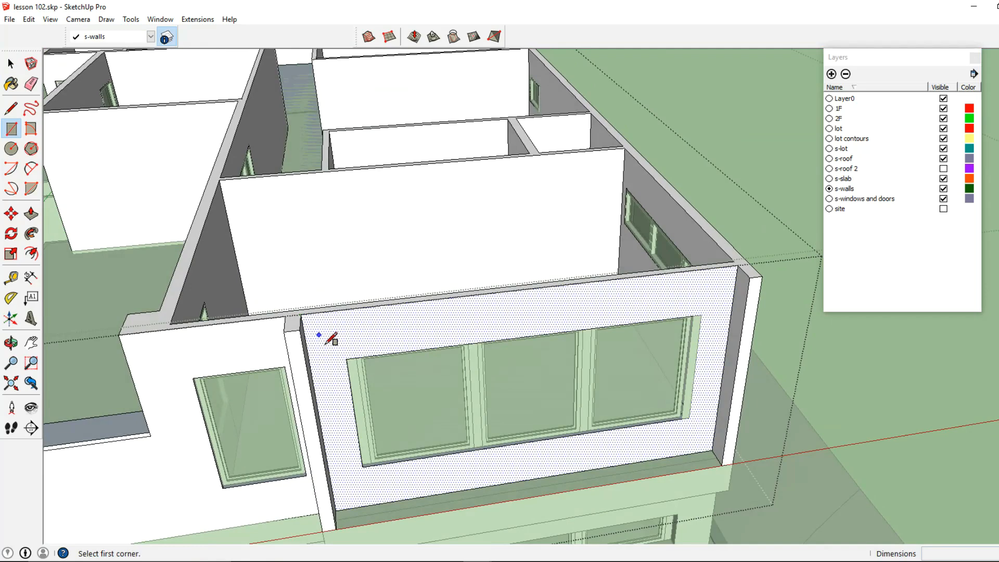
click(300, 329)
click(748, 266)
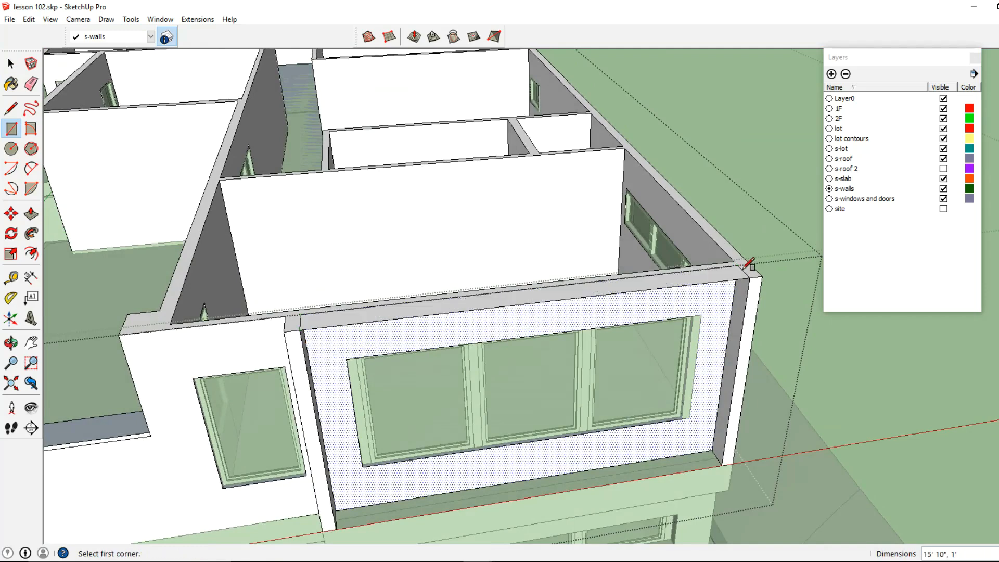
Step: Push/pull the new rectangle 1'
click(31, 213)
middle_drag(338, 325, 229, 239)
click(191, 160)
text(1')
key(Return)
Step: Push/pull the face above the window opening down 6"
middle_drag(290, 224, 319, 148)
double_click(269, 195)
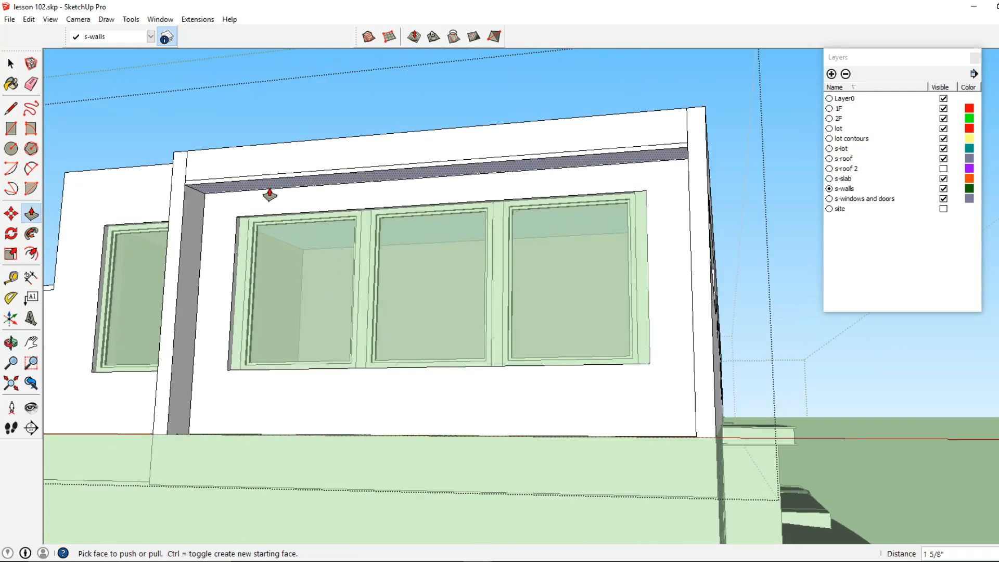
click(269, 196)
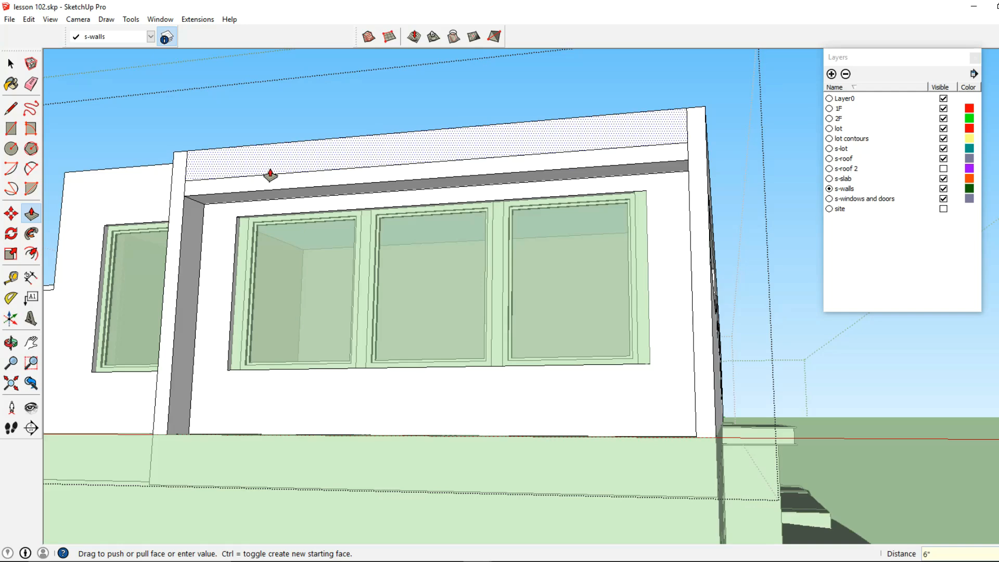
click(255, 185)
click(256, 188)
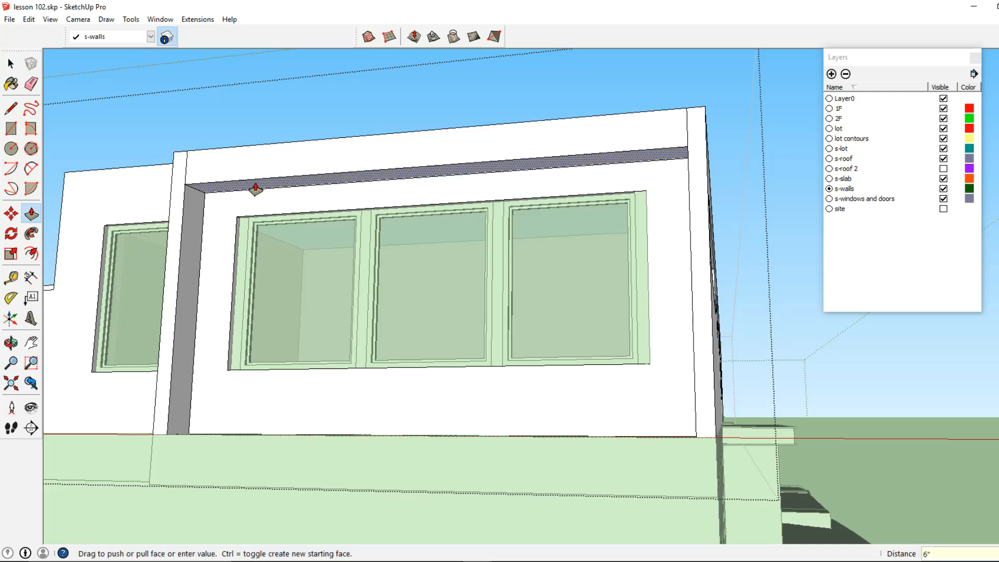
key(Return)
Step: Push/pull both side jambs of the window opening out by 1'
click(191, 232)
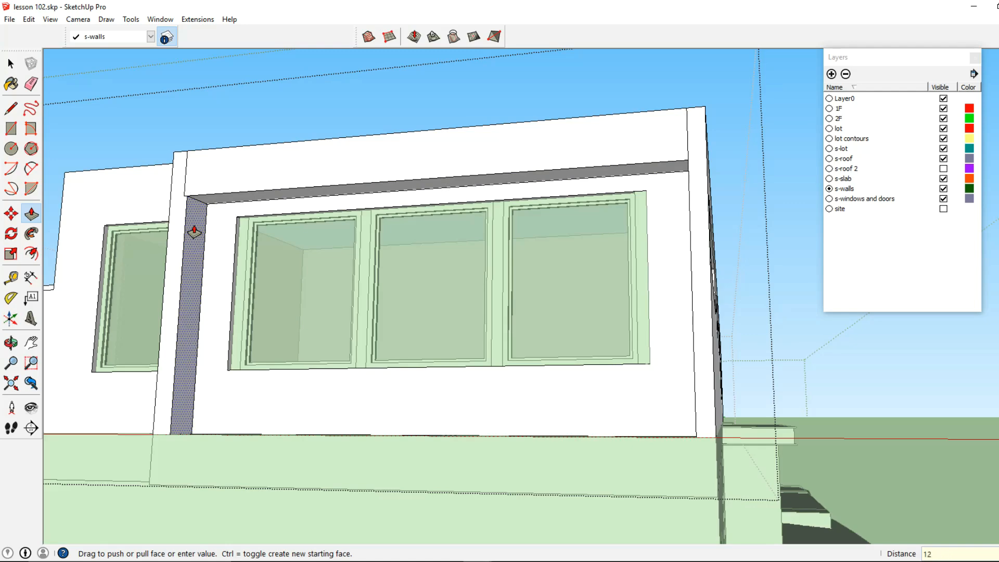
key(Return)
middle_drag(208, 230, 616, 306)
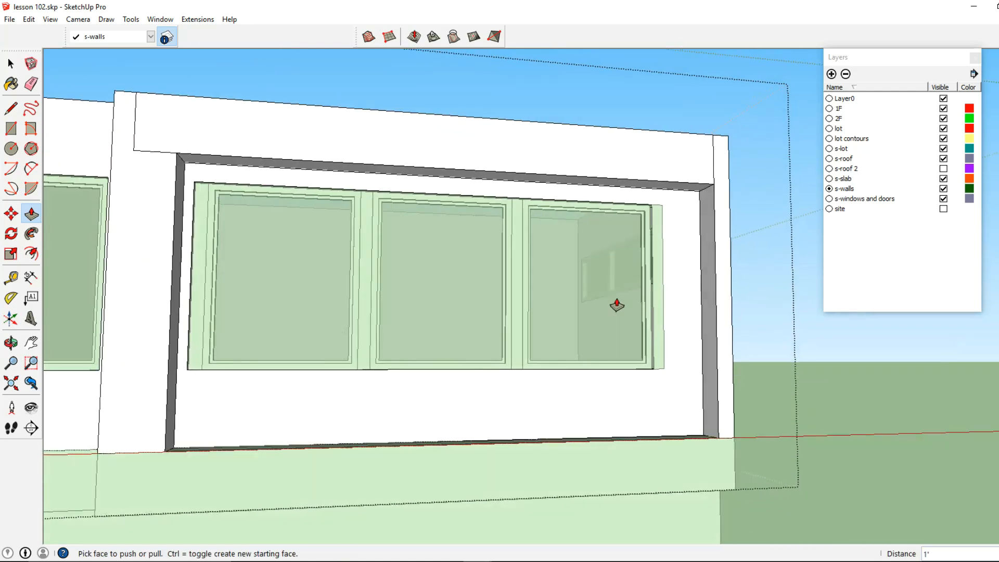
click(700, 311)
key(Return)
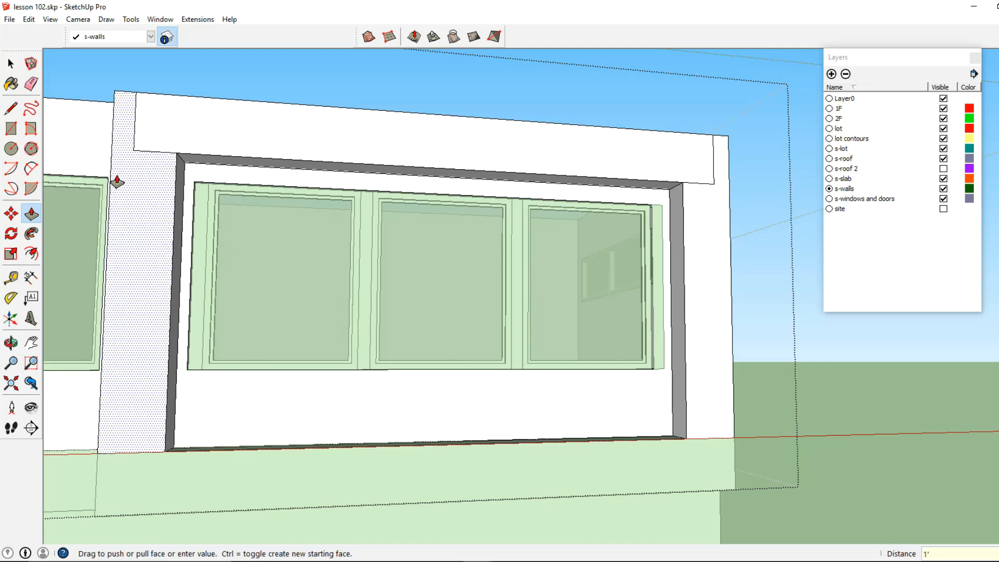
click(11, 63)
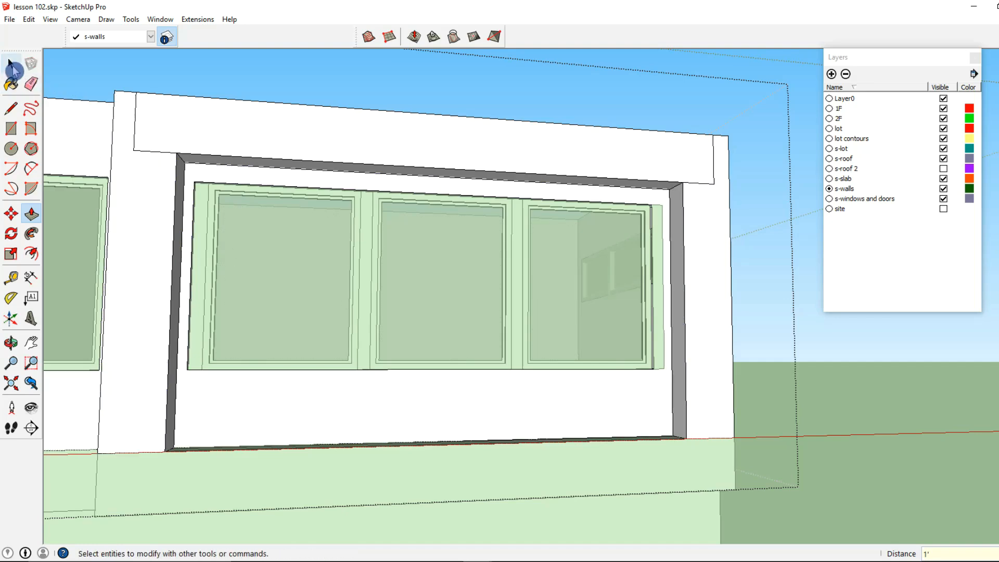
click(31, 83)
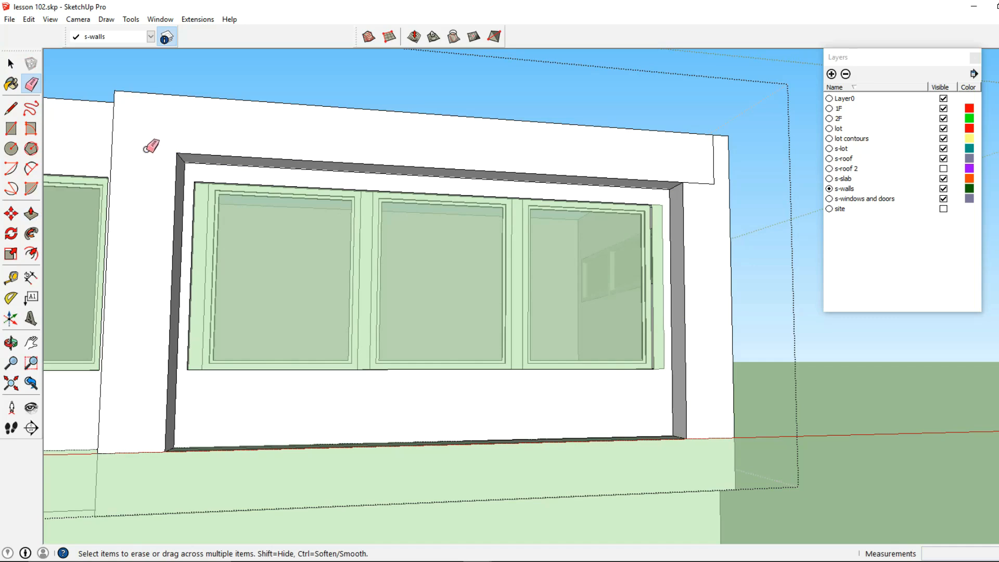
key(space)
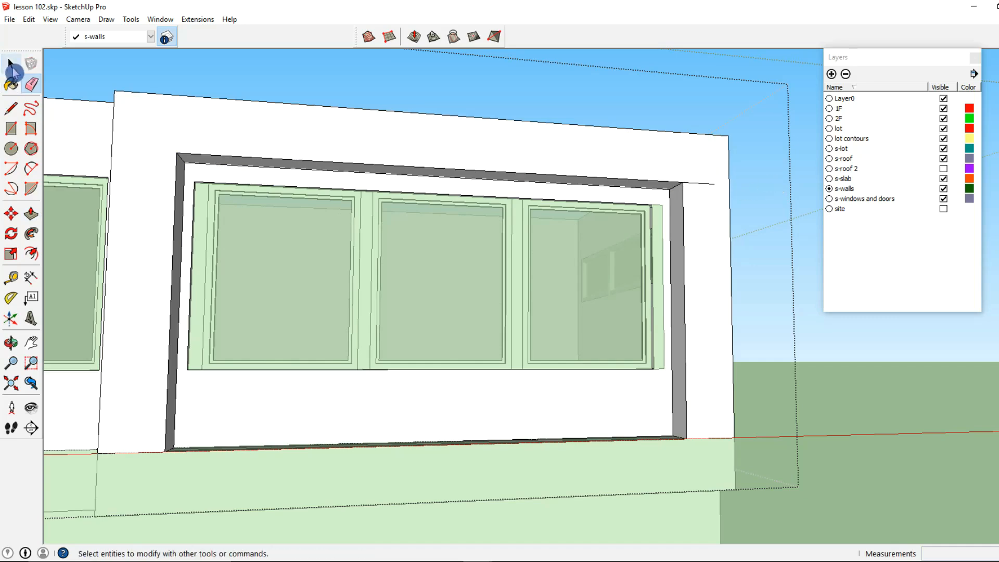
Step: Open the upper wall group, push/pull the wall below the three-pane window down 2' to the floor, and delete the selection
scroll(467, 240, down, 5)
mouse_move(499, 283)
middle_down()
mouse_move(517, 277)
mouse_move(326, 350)
mouse_move(442, 358)
middle_up()
scroll(418, 370, up, 6)
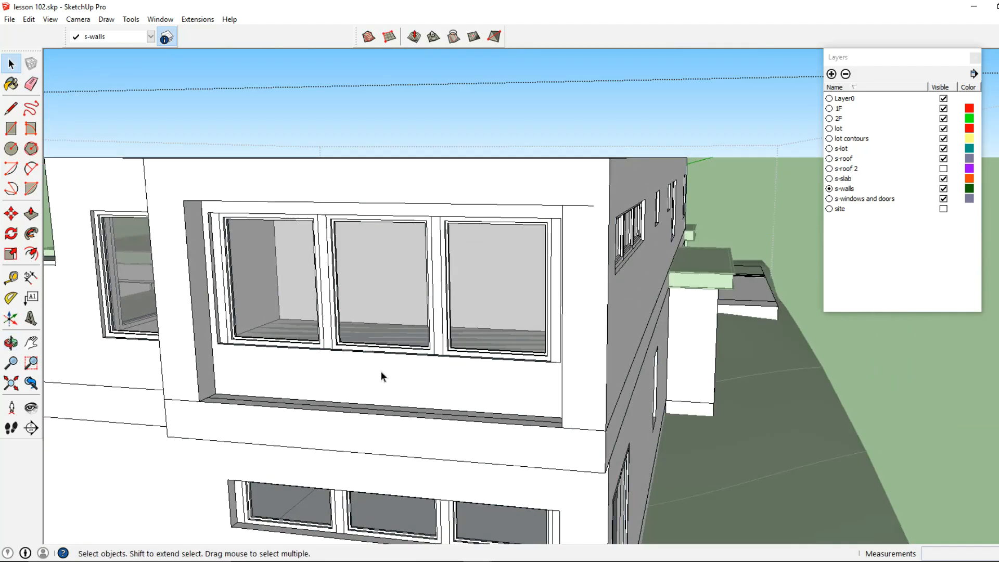
double_click(322, 371)
triple_click(323, 372)
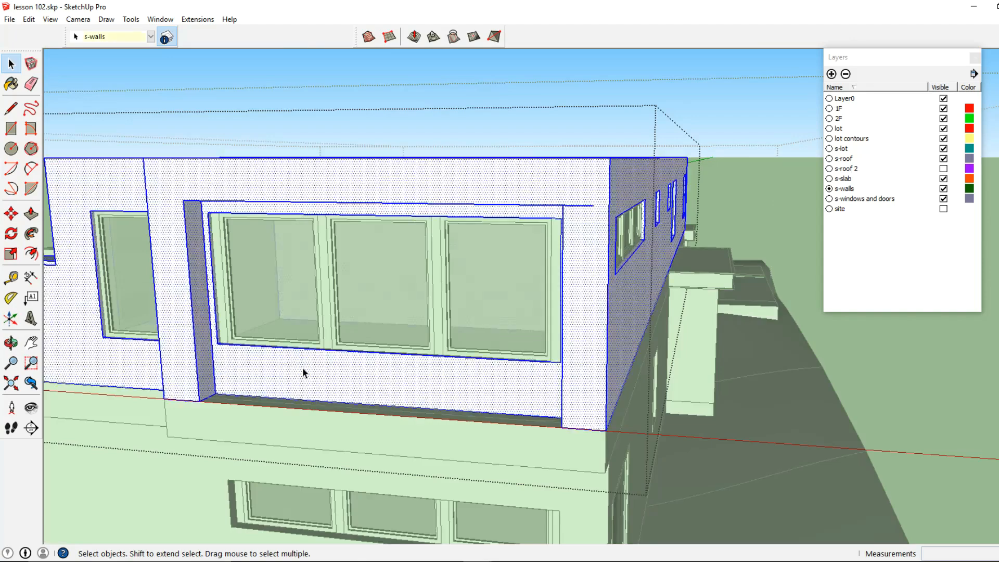
click(286, 371)
click(32, 216)
middle_drag(225, 341, 229, 370)
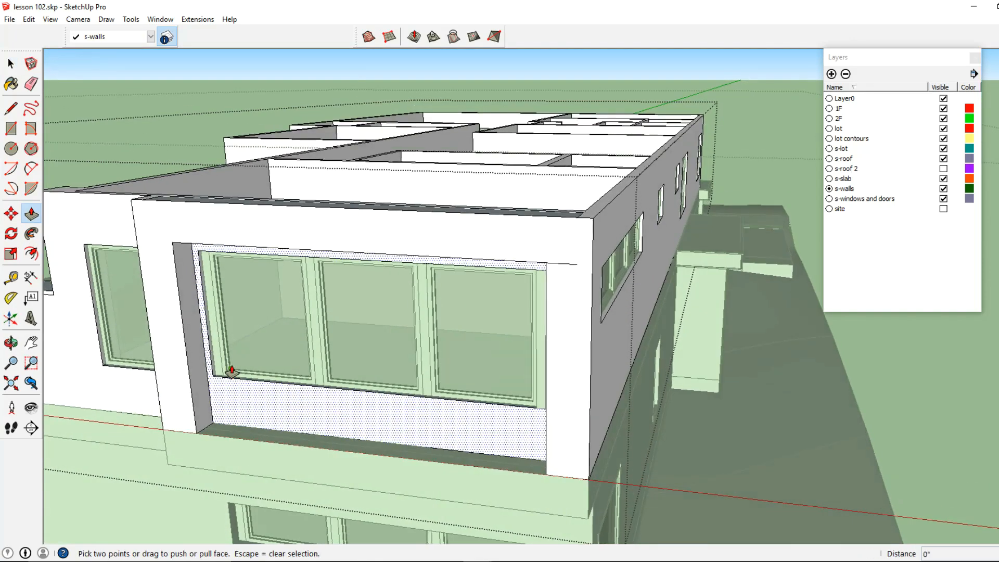
scroll(230, 373, up, 4)
click(224, 387)
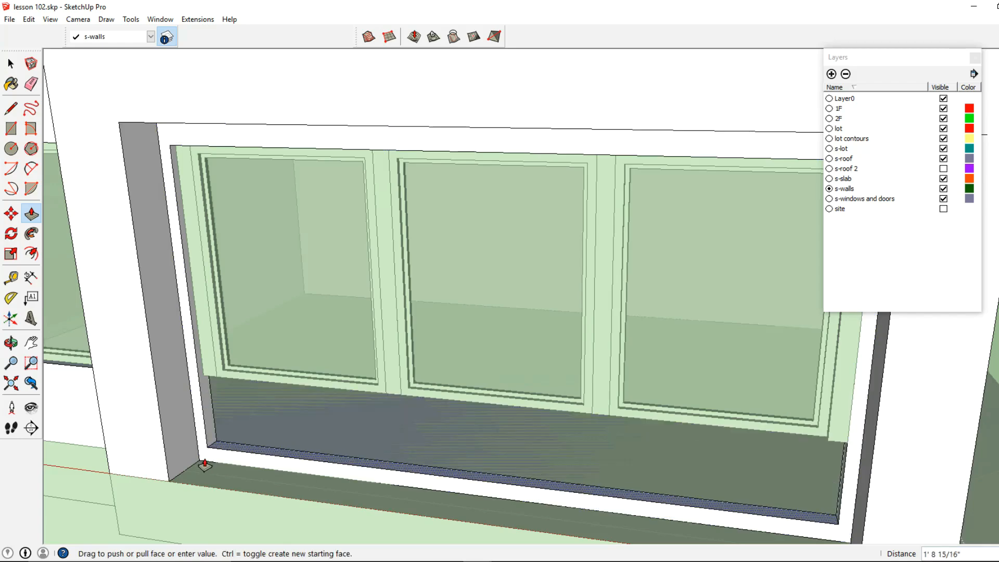
click(194, 469)
scroll(238, 433, down, 5)
click(11, 64)
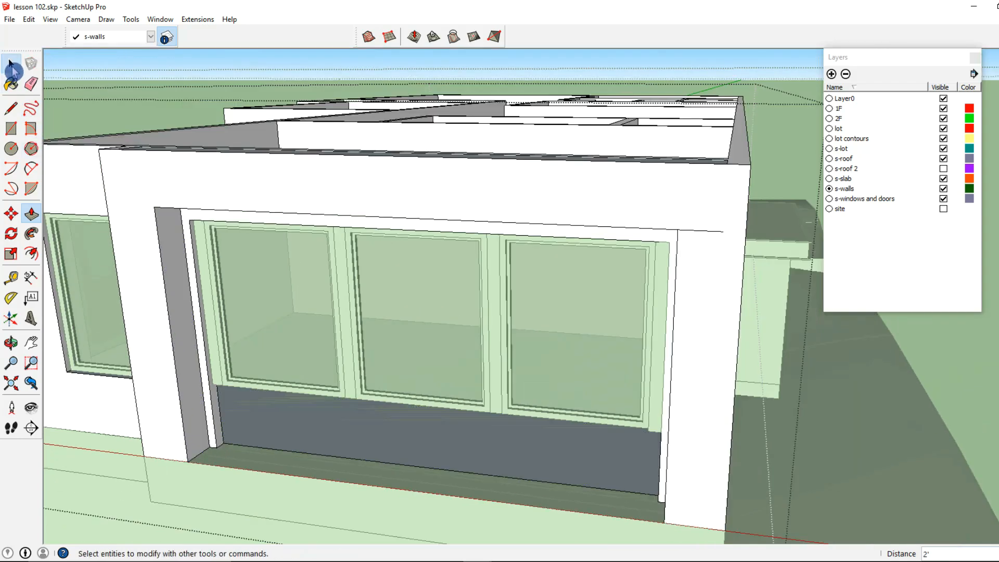
key(Delete)
Step: Select the sliding door group and move it down to sit on the terrace floor
middle_drag(574, 381, 845, 418)
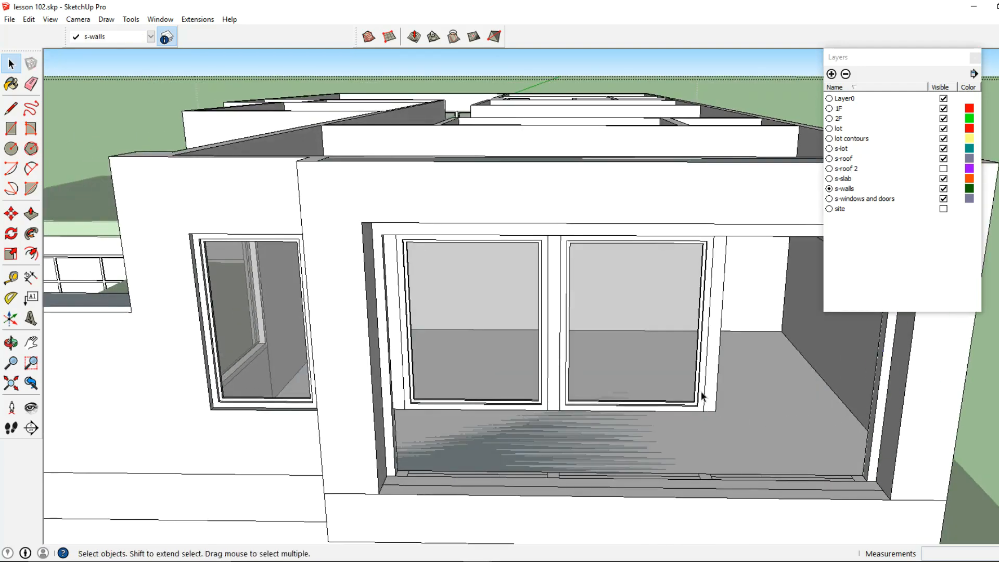
click(509, 379)
double_click(507, 373)
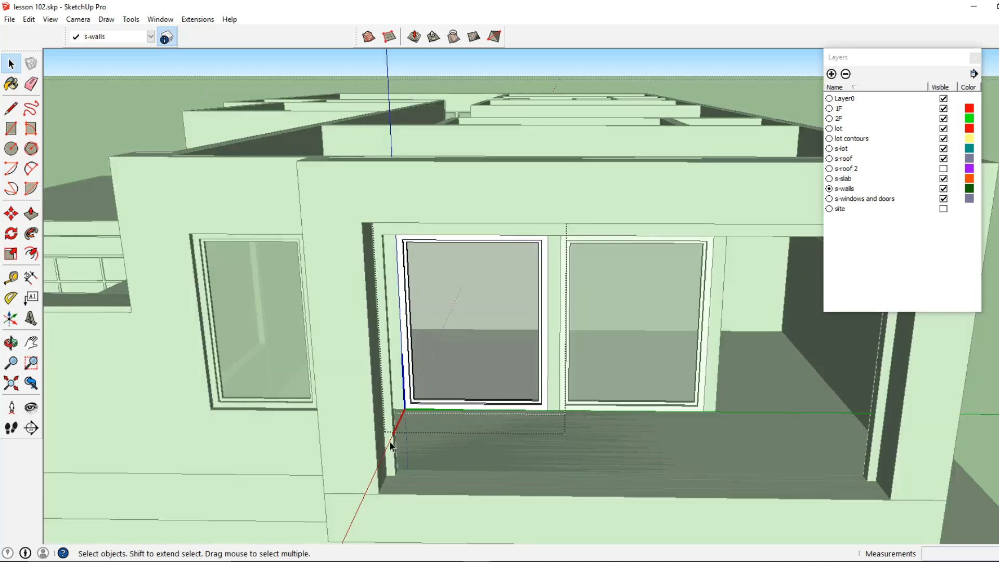
click(10, 213)
scroll(439, 408, up, 5)
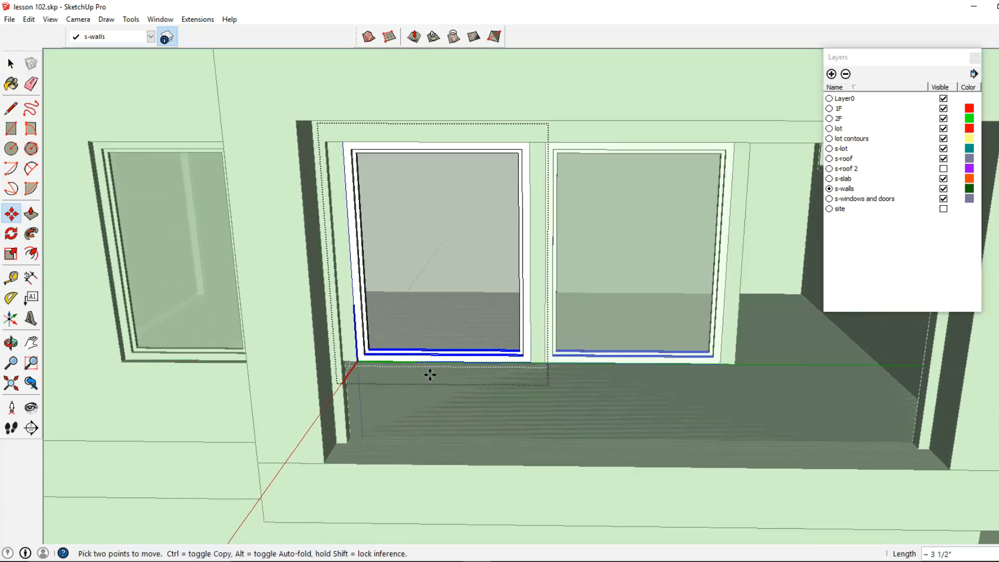
scroll(430, 441, down, 10)
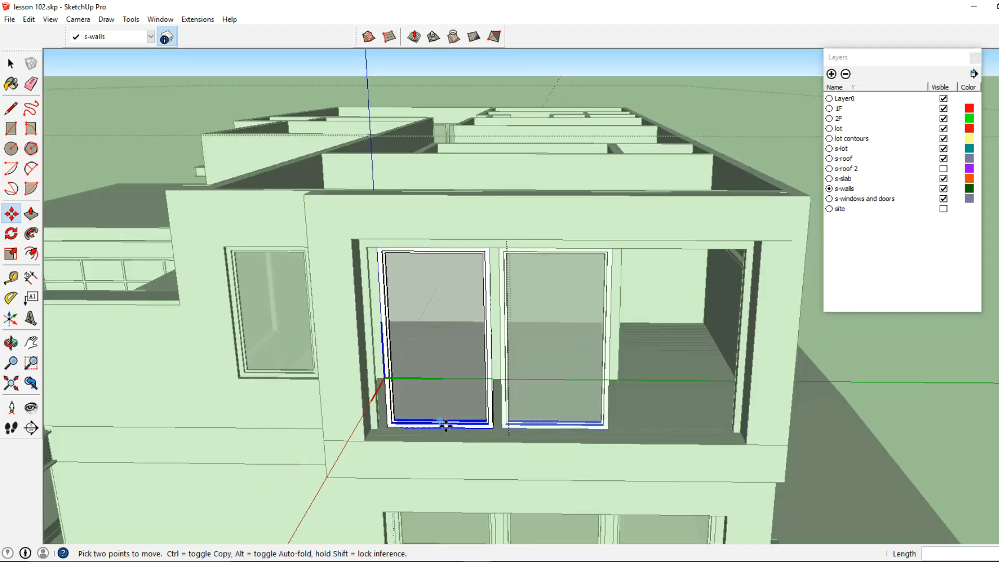
middle_drag(531, 380, 526, 334)
Step: Move the top edge of the narrow wall strip beside the door down 2', then undo the move
scroll(672, 251, up, 6)
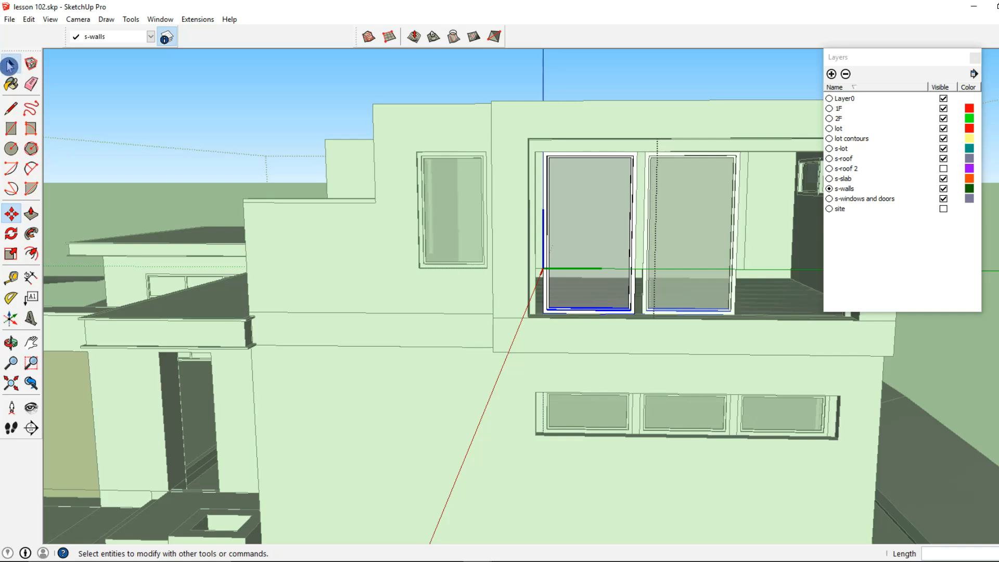
click(9, 65)
middle_drag(603, 265, 537, 285)
click(537, 285)
scroll(537, 285, up, 3)
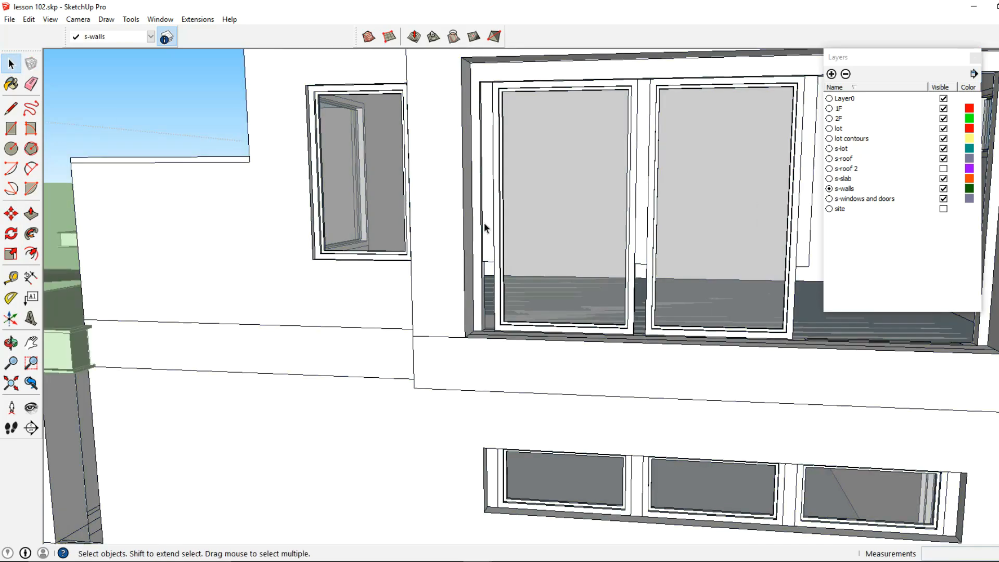
click(485, 223)
click(19, 213)
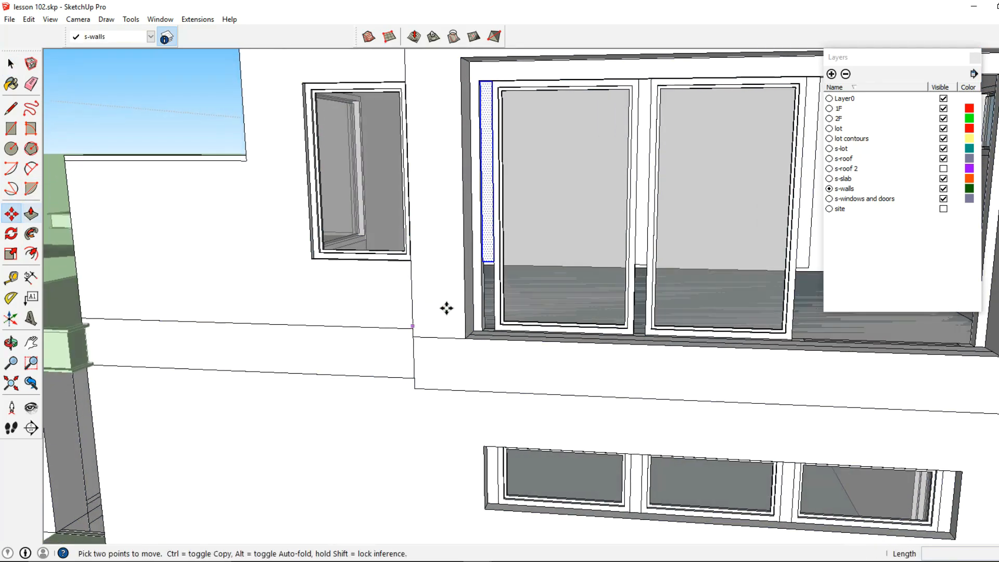
scroll(486, 267, up, 5)
key(ctrl+t)
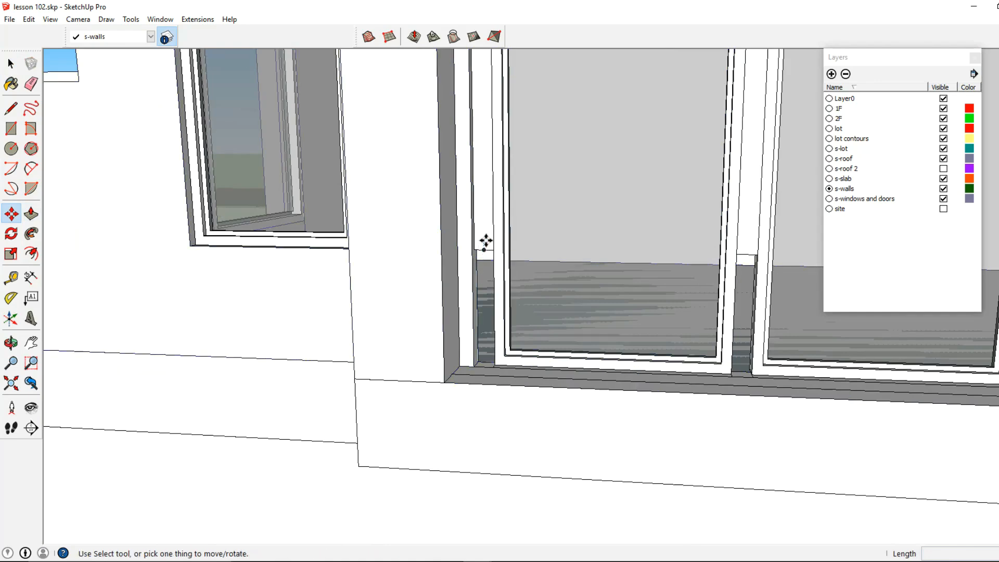
click(11, 63)
scroll(487, 252, up, 3)
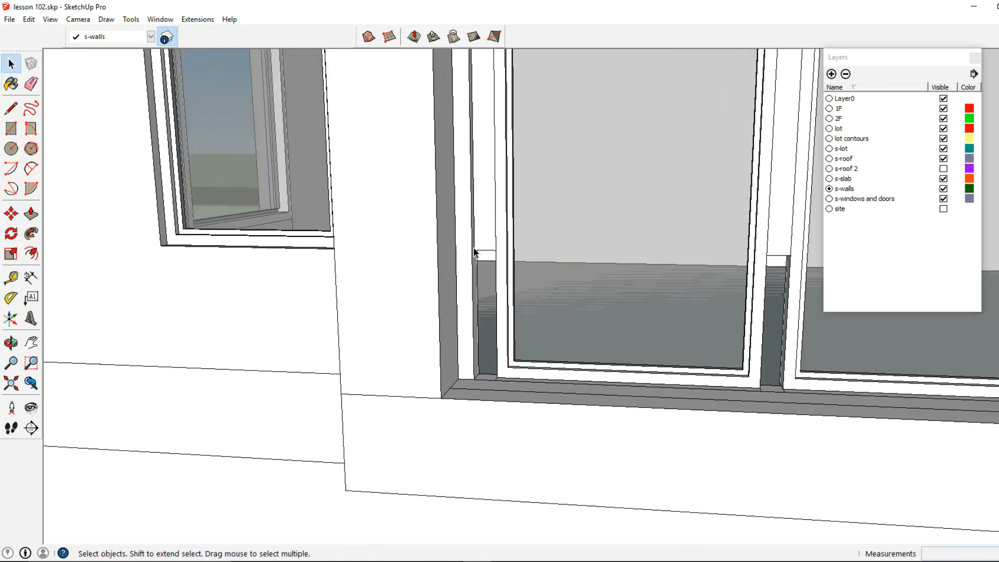
click(485, 252)
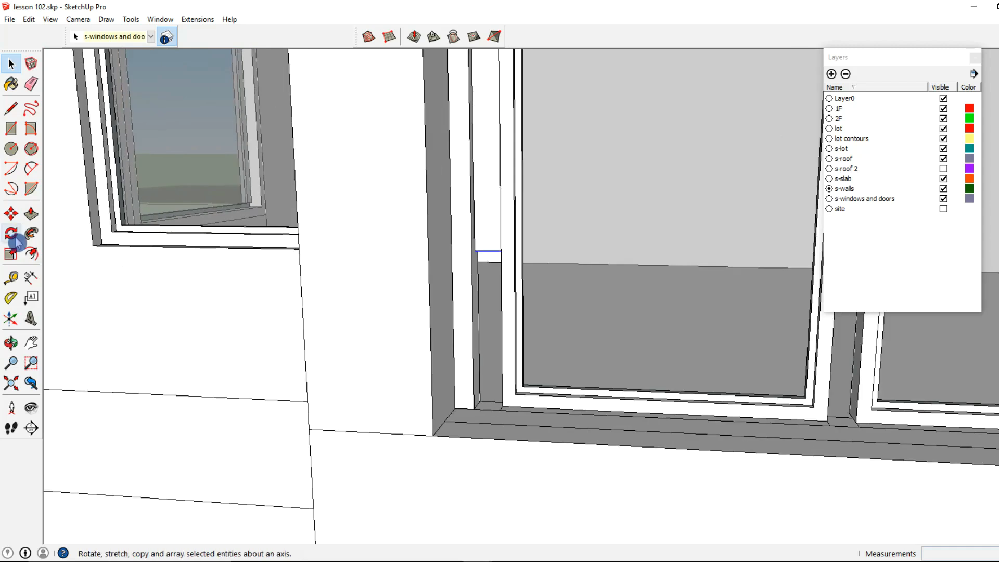
click(11, 213)
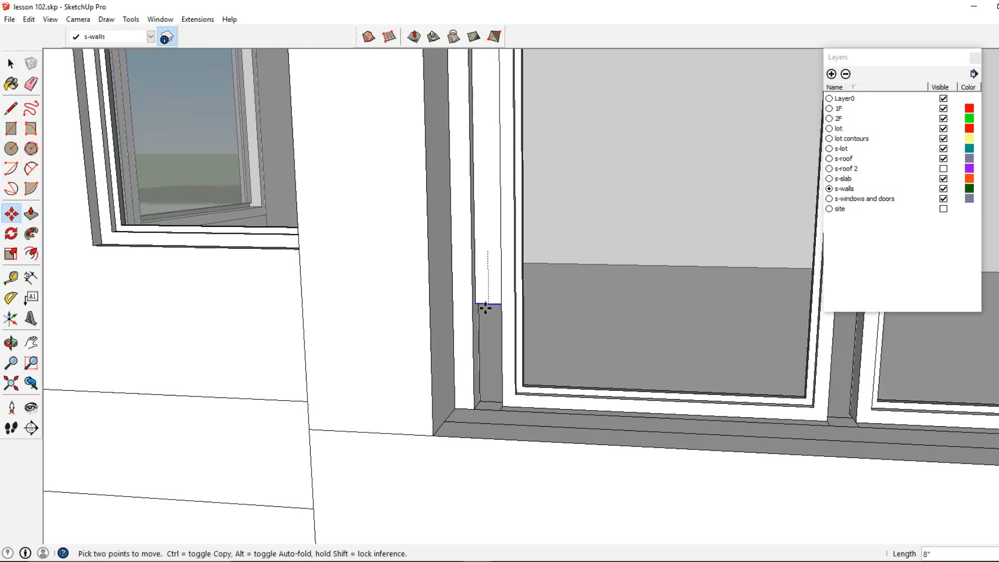
click(488, 405)
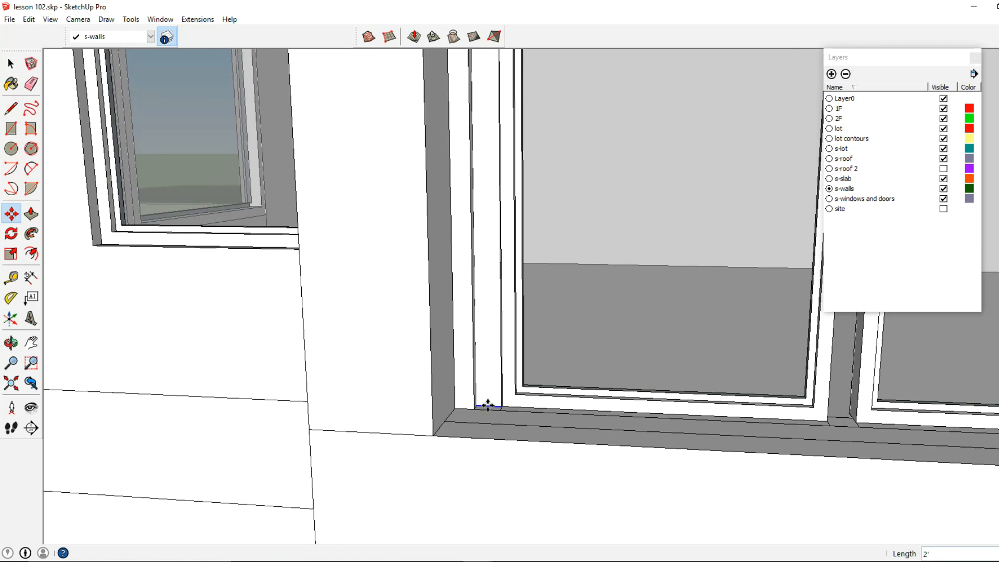
key(ctrl+z)
Step: Move the narrow strip's top edge down 2' to the door sill
click(488, 251)
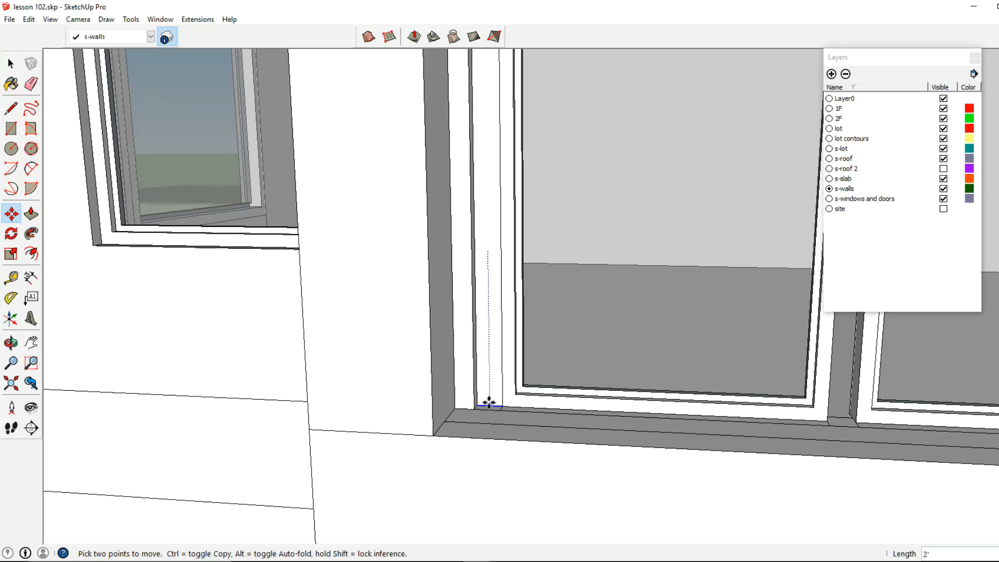
middle_drag(489, 400, 539, 301)
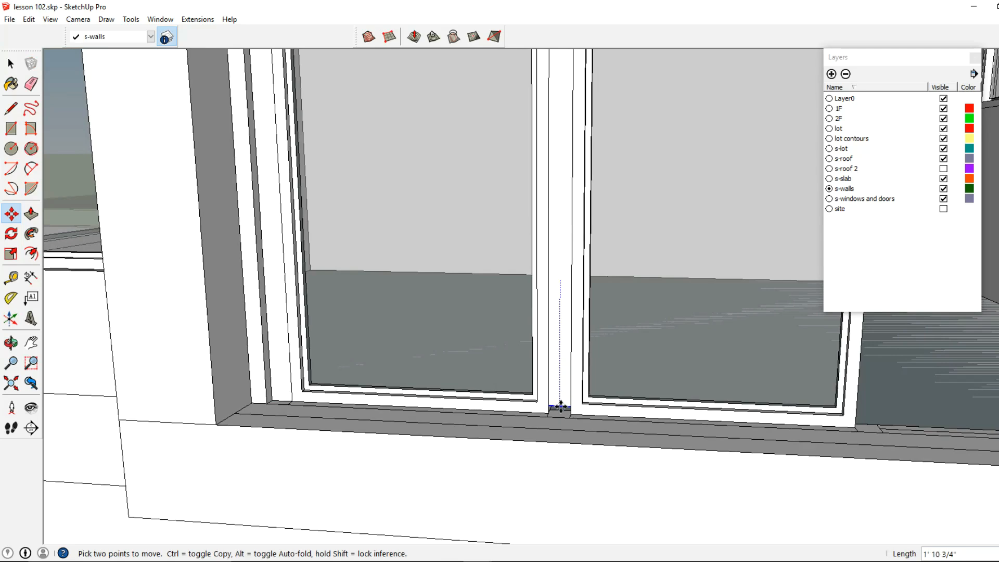
middle_drag(660, 384, 646, 286)
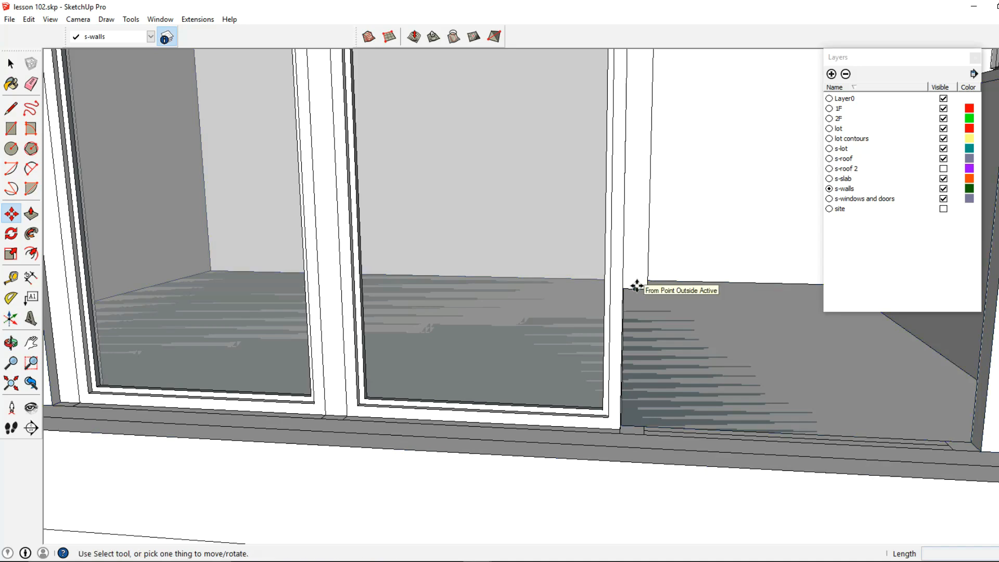
click(637, 287)
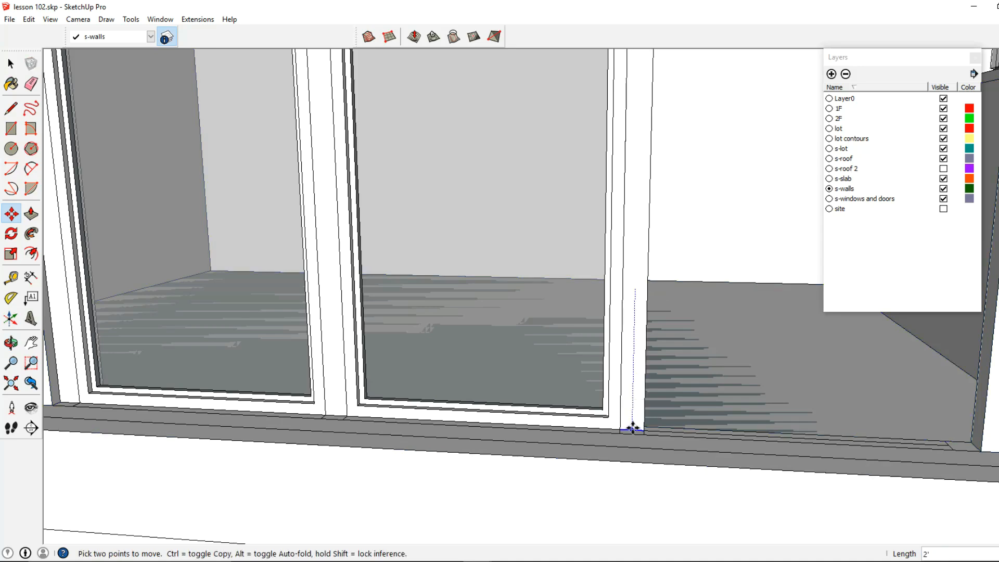
Step: Reopen the wall group and push/pull the wall face beside the sliding door about 4'4"
click(31, 214)
middle_drag(180, 237, 539, 298)
click(10, 64)
middle_drag(333, 219, 613, 237)
double_click(613, 234)
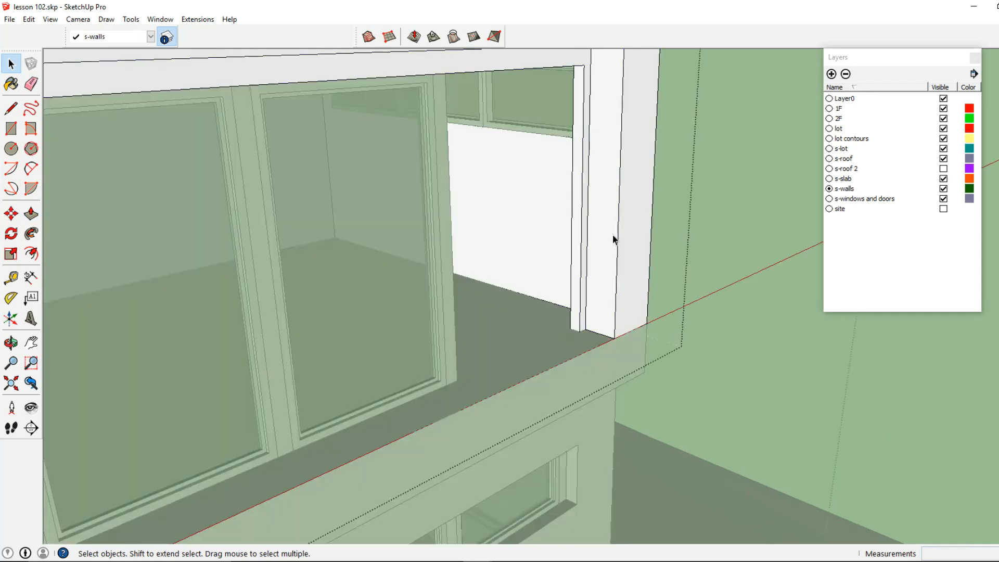
click(31, 214)
drag(576, 315, 449, 223)
scroll(458, 209, down, 3)
middle_drag(461, 205, 224, 123)
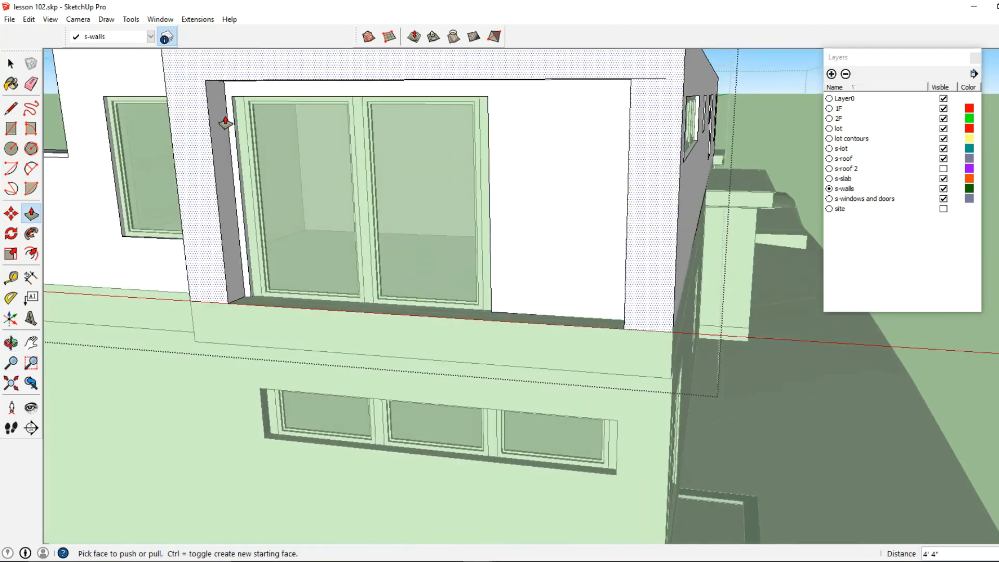
Step: Open the wall group and push/pull the head of the sliding door opening down about 1 1/4" to meet the door frame
click(13, 65)
click(282, 104)
middle_drag(282, 105, 289, 60)
scroll(295, 107, up, 2)
key(Escape)
double_click(292, 114)
click(292, 114)
triple_click(292, 114)
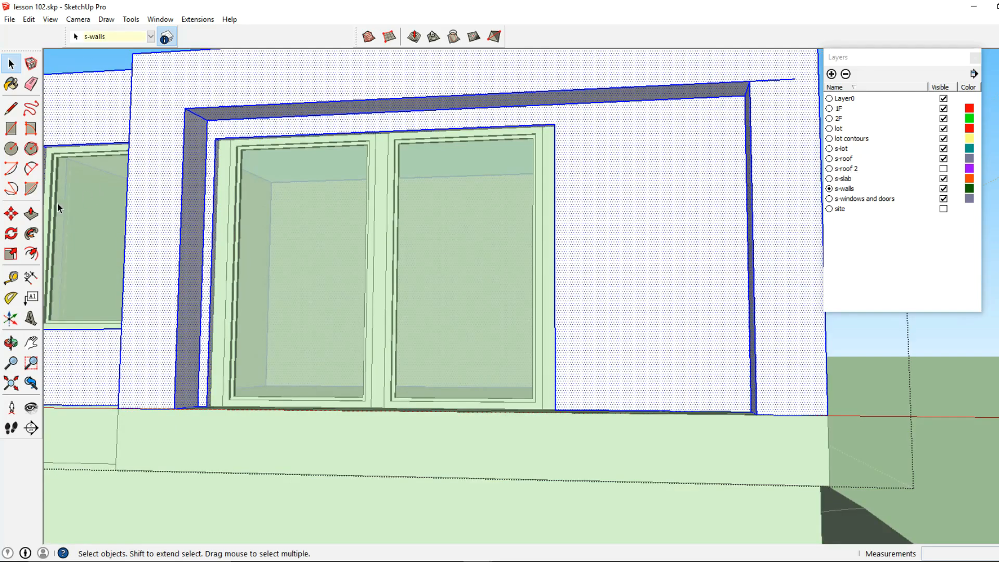
click(33, 214)
middle_drag(362, 136, 342, 106)
scroll(341, 106, up, 1)
click(465, 116)
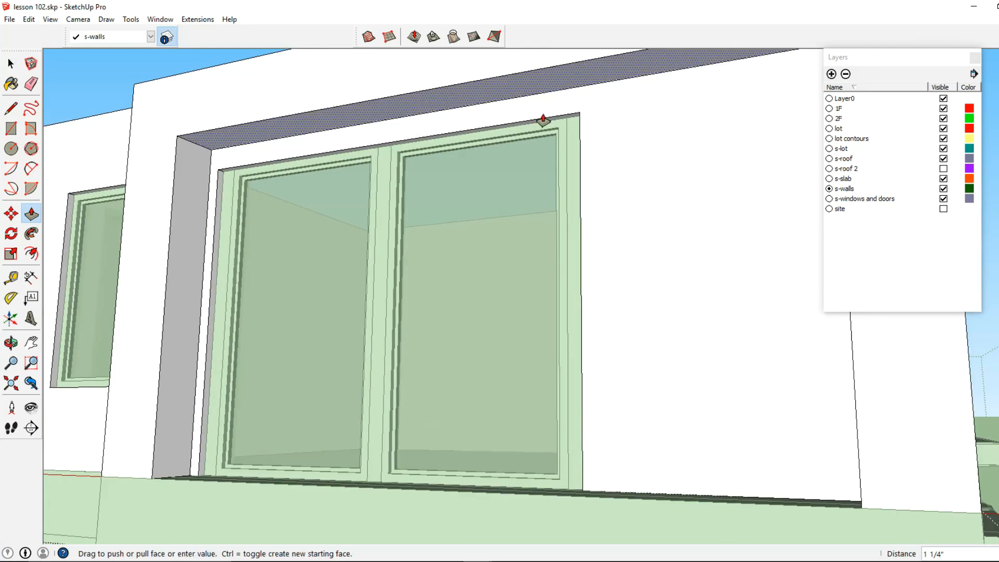
click(572, 119)
click(11, 64)
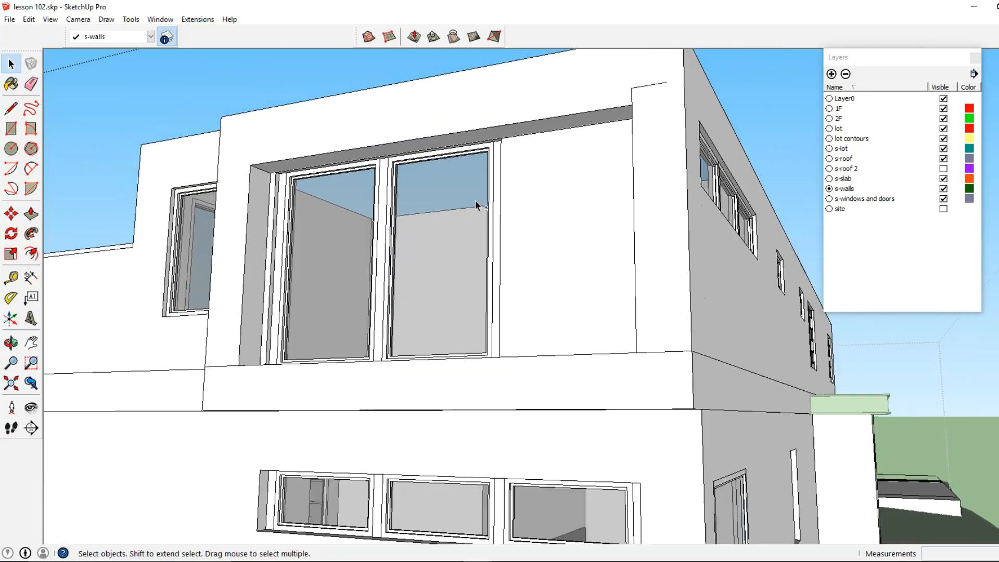
Step: Push/pull the wall pier between the two upper-floor windows 8' through the wall to merge them into one opening
middle_drag(476, 201, 459, 94)
click(467, 71)
double_click(467, 70)
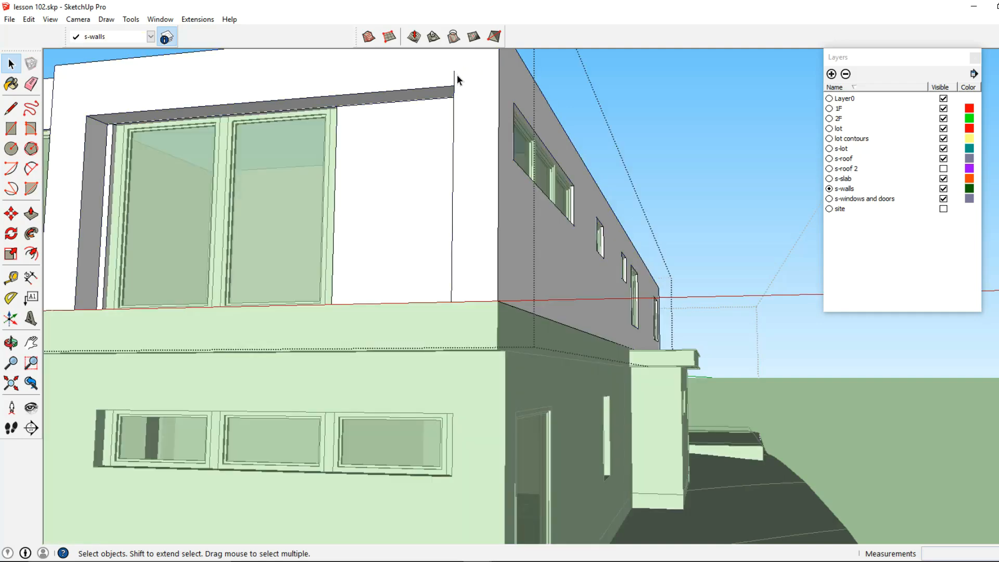
scroll(494, 168, down, 2)
key(Escape)
middle_drag(532, 221, 386, 255)
scroll(314, 285, down, 2)
middle_drag(549, 289, 328, 338)
scroll(308, 338, up, 5)
middle_drag(329, 393, 300, 223)
middle_drag(398, 287, 339, 272)
click(348, 251)
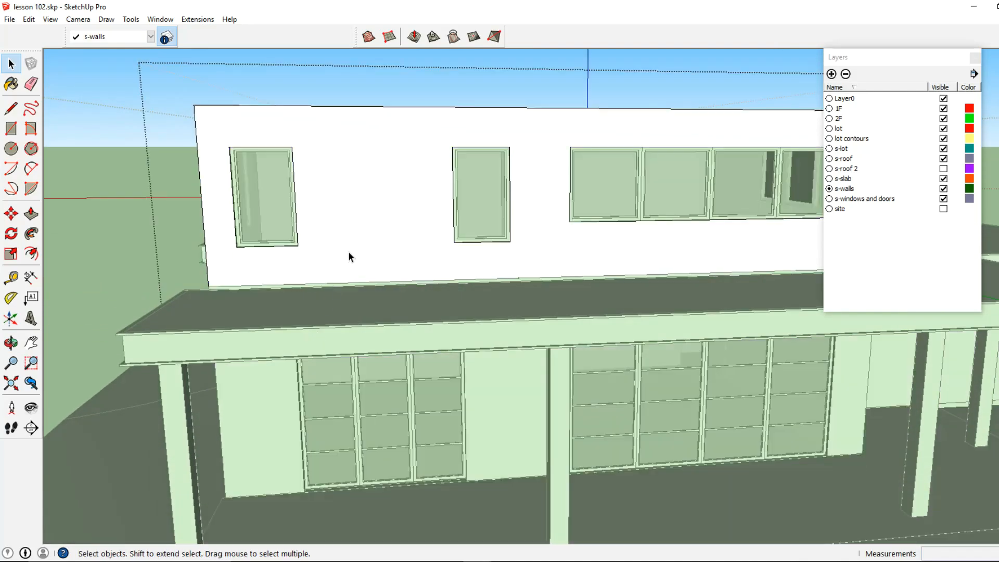
click(348, 252)
middle_drag(259, 265, 442, 345)
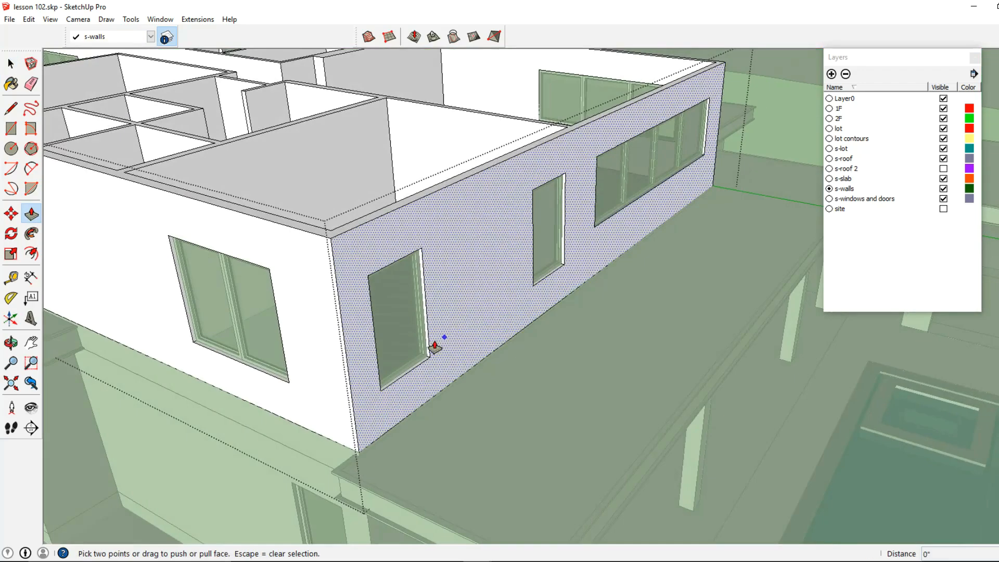
scroll(435, 345, up, 3)
key(Escape)
click(425, 365)
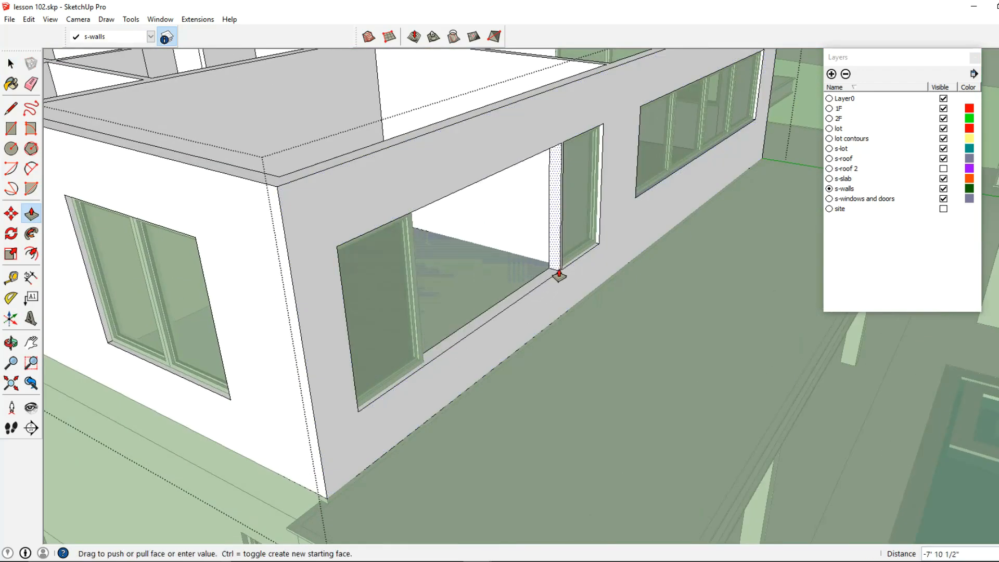
click(567, 273)
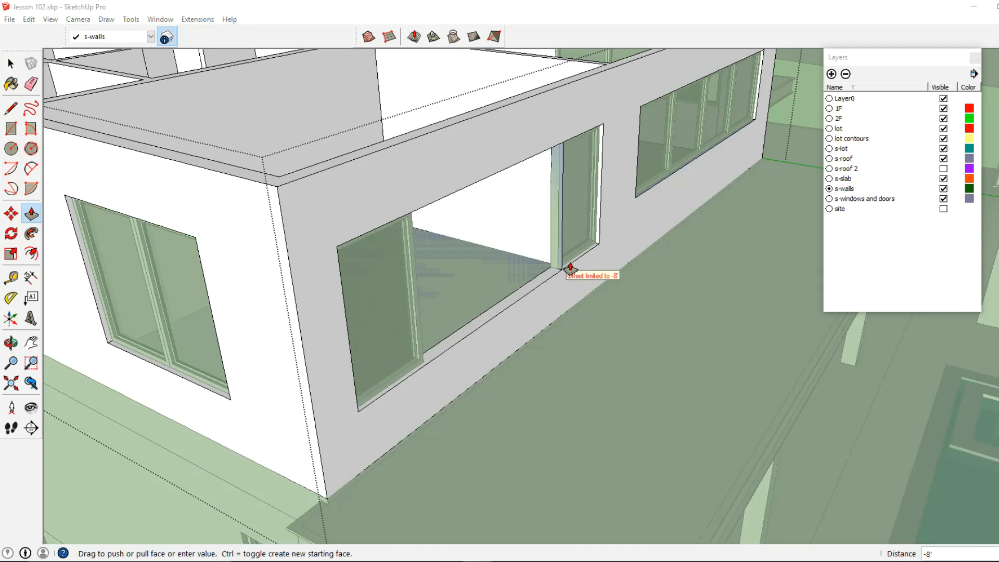
middle_drag(563, 273, 418, 371)
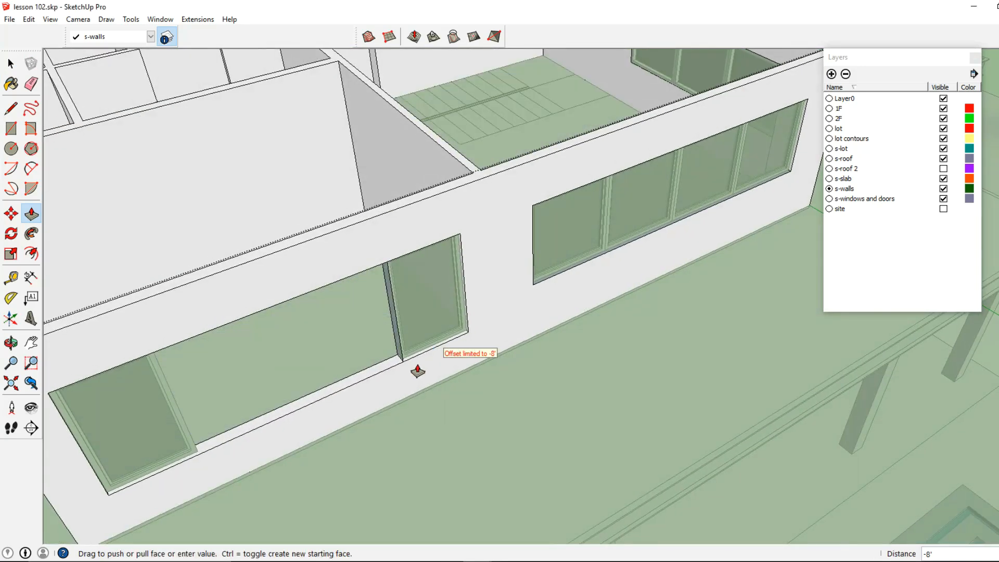
click(400, 347)
middle_drag(401, 345, 350, 296)
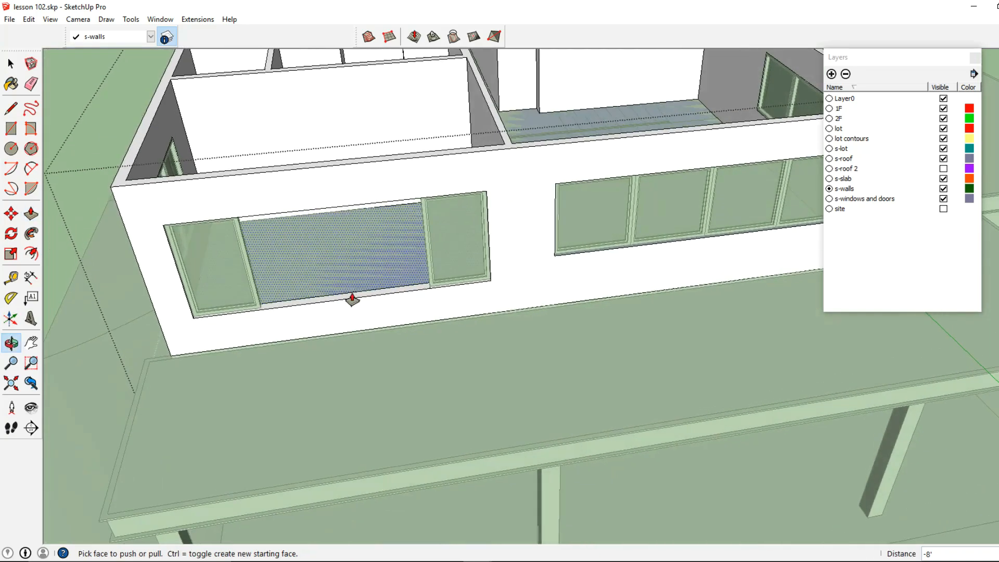
Step: Push/pull the jamb faces of the merged upper-floor opening to widen and clear it
click(11, 84)
key(space)
click(158, 274)
double_click(161, 274)
click(31, 213)
scroll(196, 319, up, 4)
click(188, 301)
middle_drag(187, 302, 245, 386)
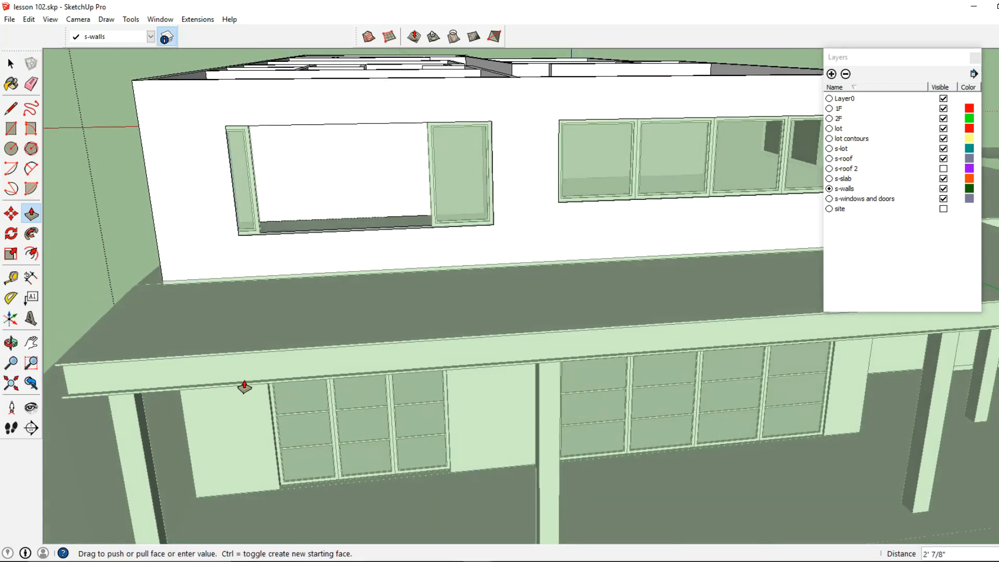
click(270, 424)
middle_drag(270, 424, 535, 250)
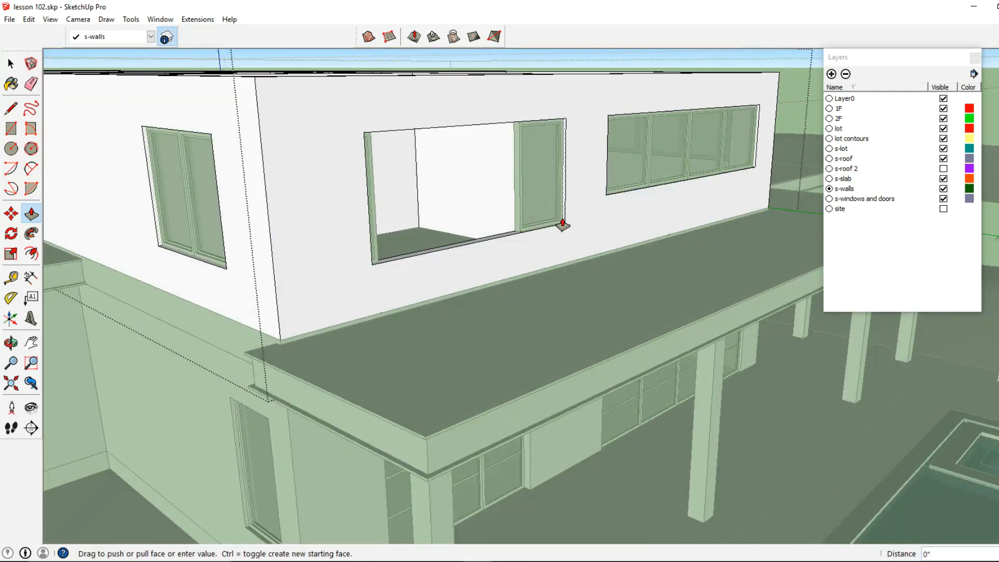
click(530, 475)
middle_drag(530, 475, 334, 379)
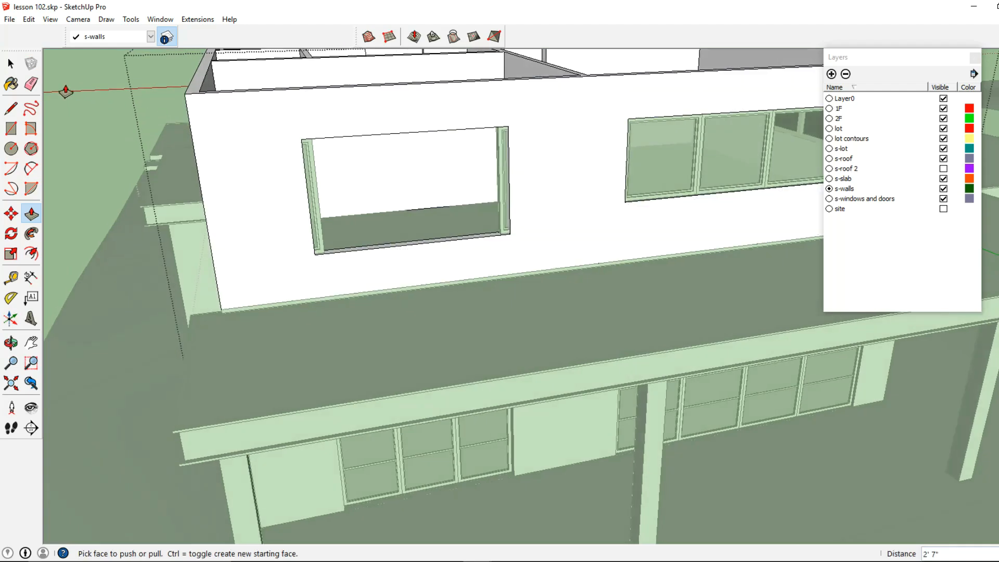
Step: Select the window sash and copy it along the widened opening so three sashes fill it
click(10, 66)
scroll(324, 254, up, 3)
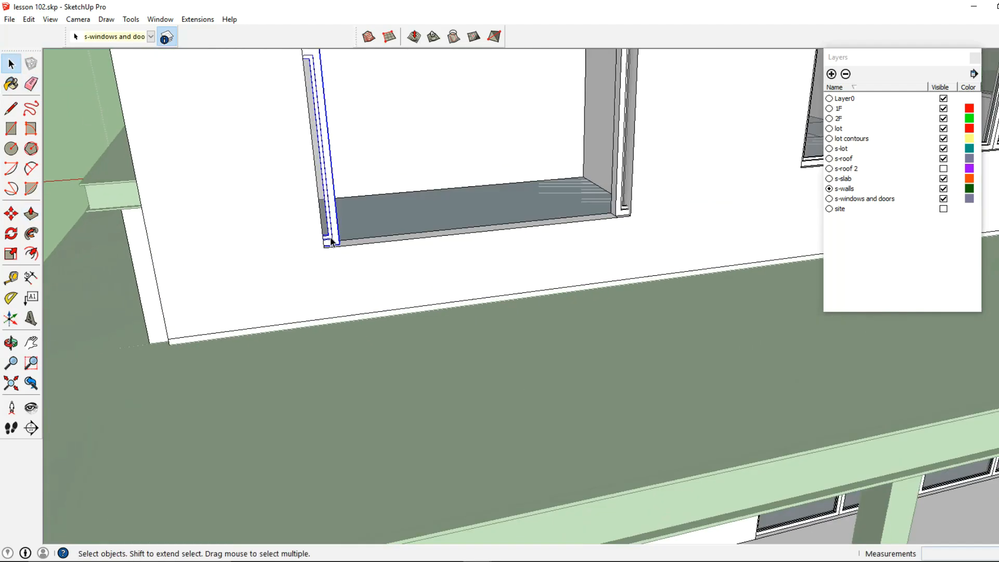
click(16, 222)
shift+middle_drag(256, 298, 226, 335)
click(261, 328)
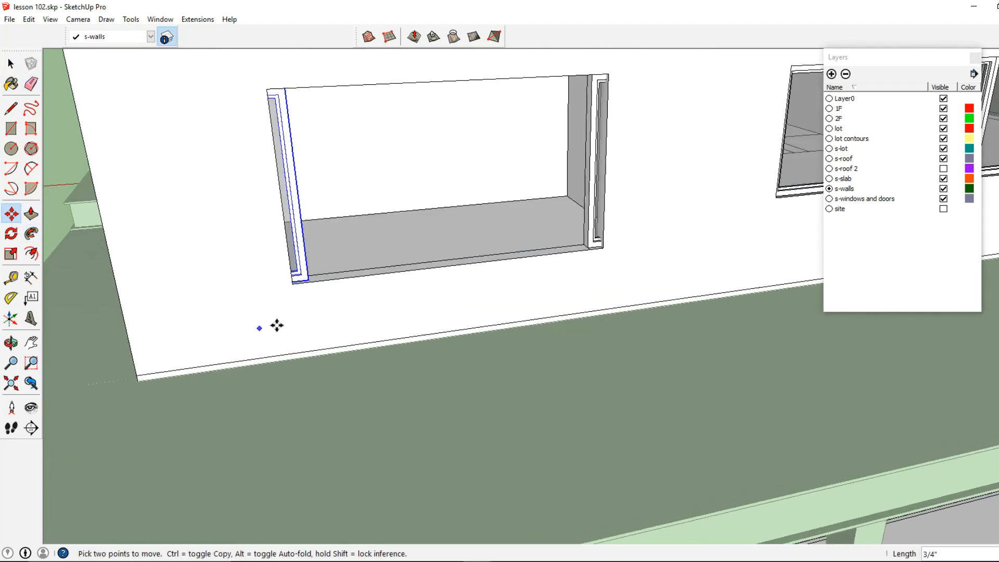
middle_drag(390, 311, 353, 357)
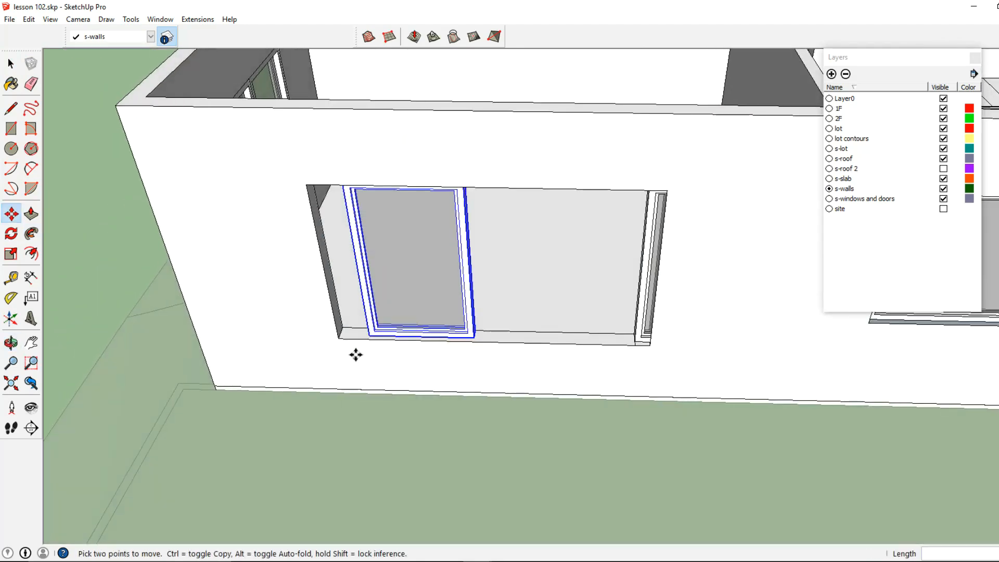
scroll(364, 338, up, 5)
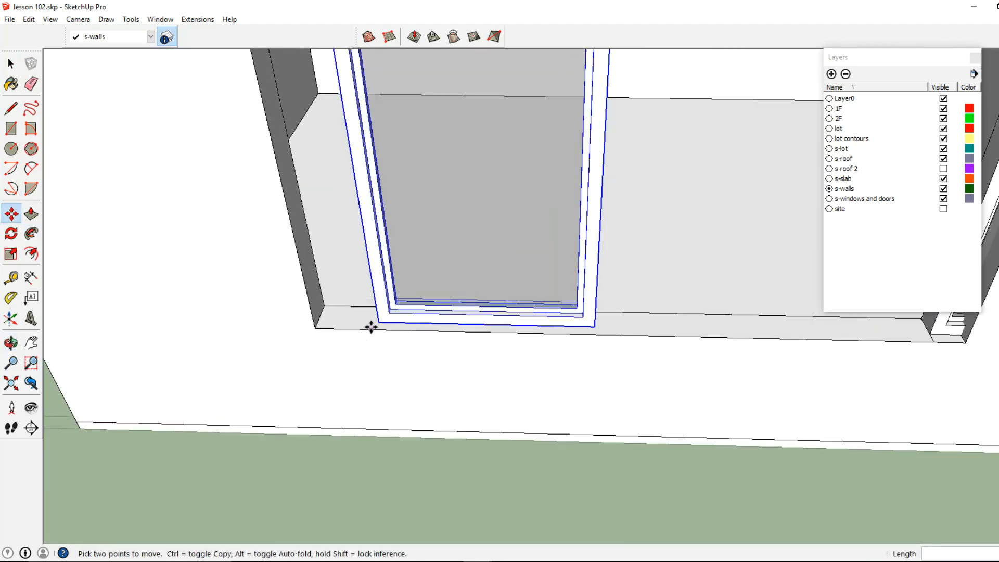
click(322, 323)
key(ctrl)
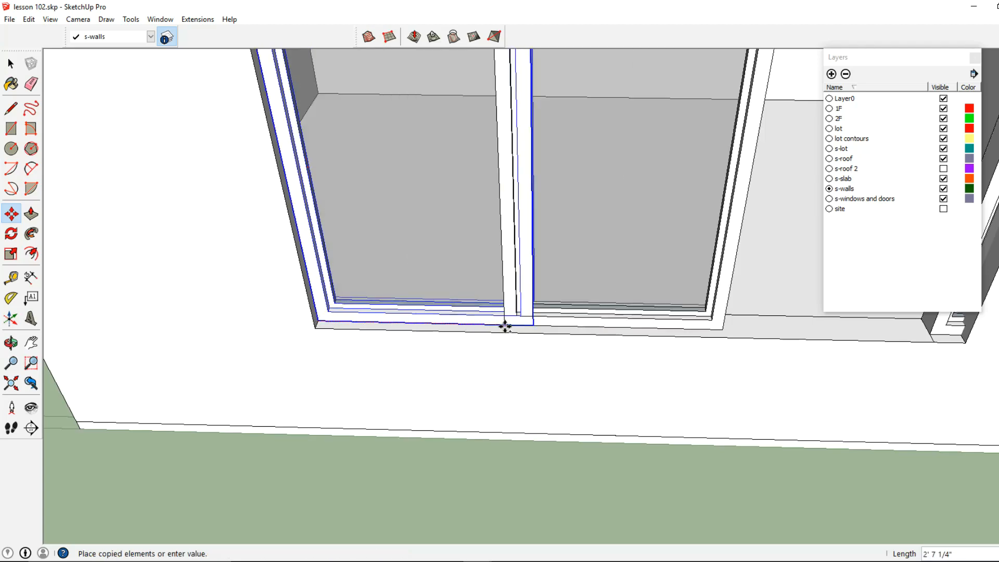
click(536, 327)
scroll(546, 325, down, 5)
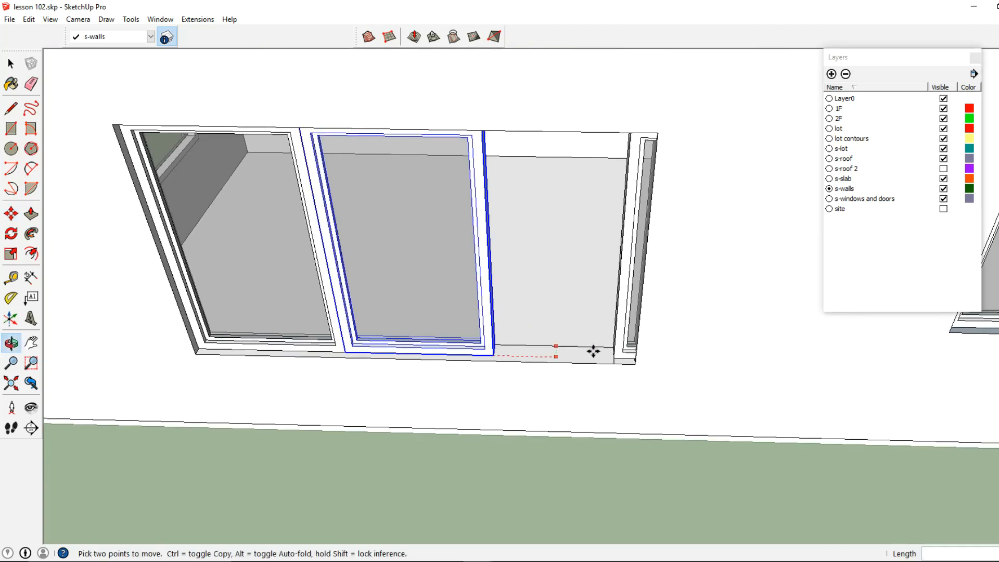
click(612, 357)
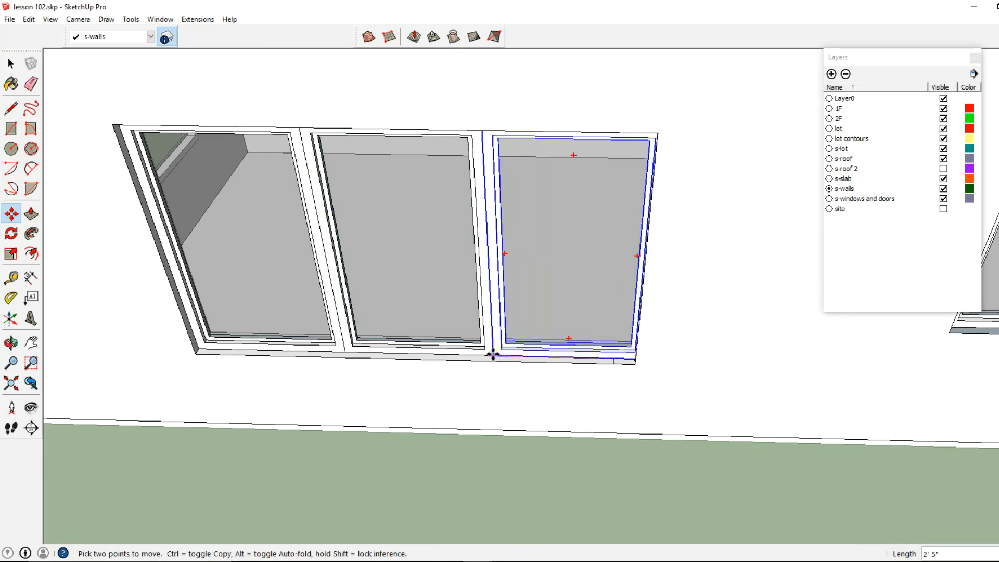
Step: Scale the three window sashes about 0.98 along their width to fit the opening
click(11, 64)
scroll(468, 309, down, 3)
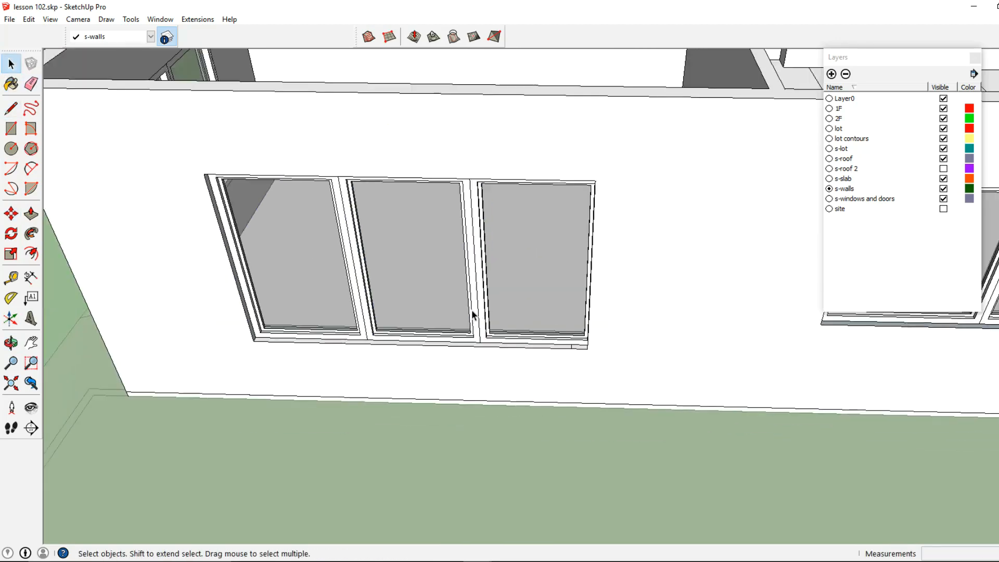
click(16, 253)
middle_drag(475, 330, 520, 365)
drag(636, 309, 630, 313)
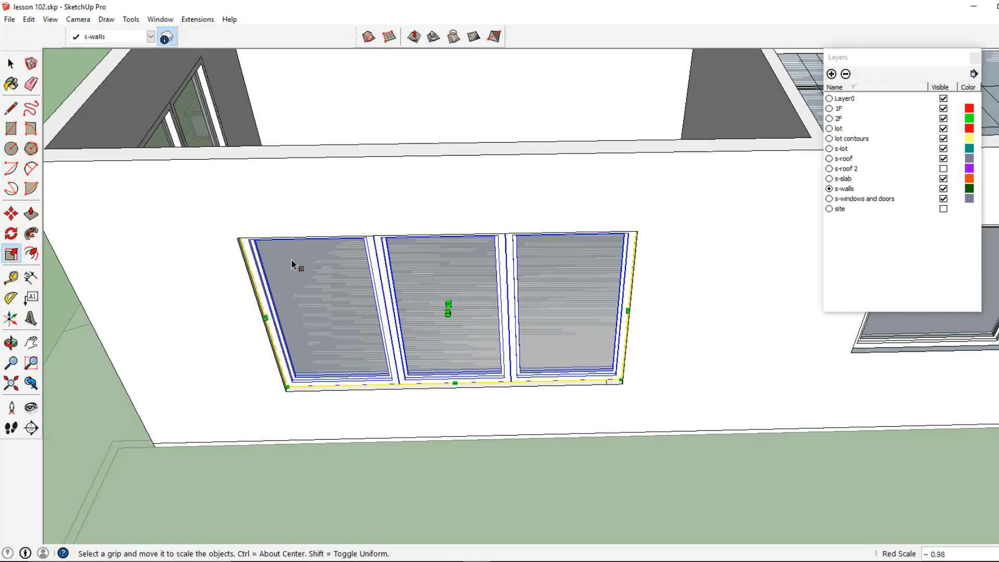
click(11, 64)
Step: Open the terrace slab group and draw a rectangle about 29'8" by 2'11" on the floor along the curb
scroll(517, 320, down, 6)
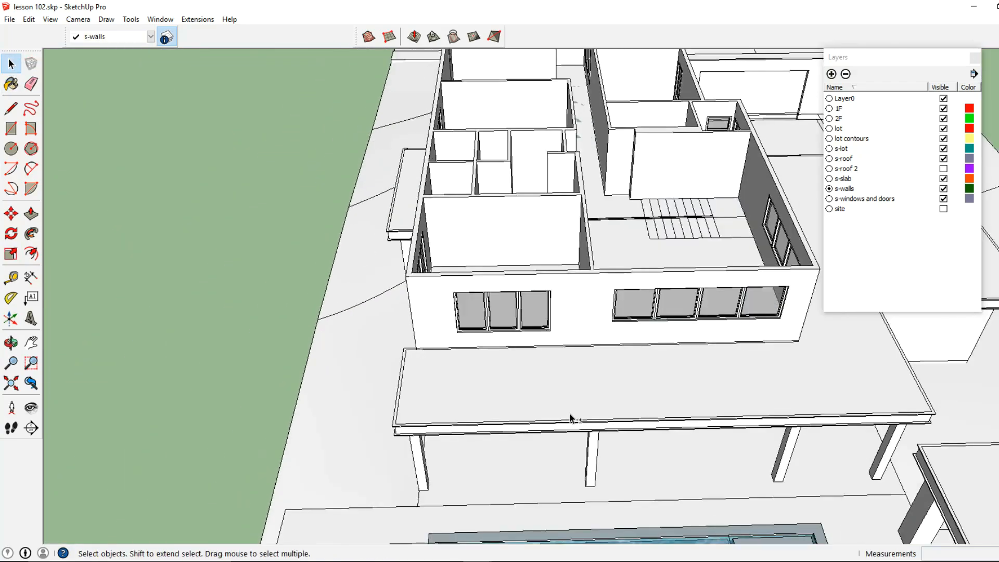
middle_drag(571, 418, 323, 365)
scroll(566, 371, up, 2)
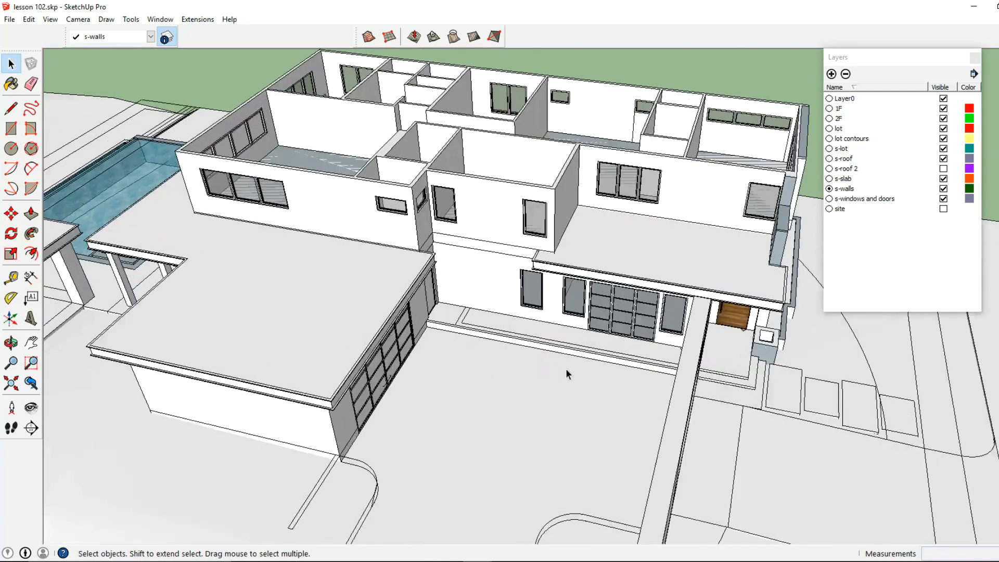
scroll(565, 360, up, 3)
middle_drag(560, 348, 450, 350)
scroll(455, 336, up, 6)
click(457, 334)
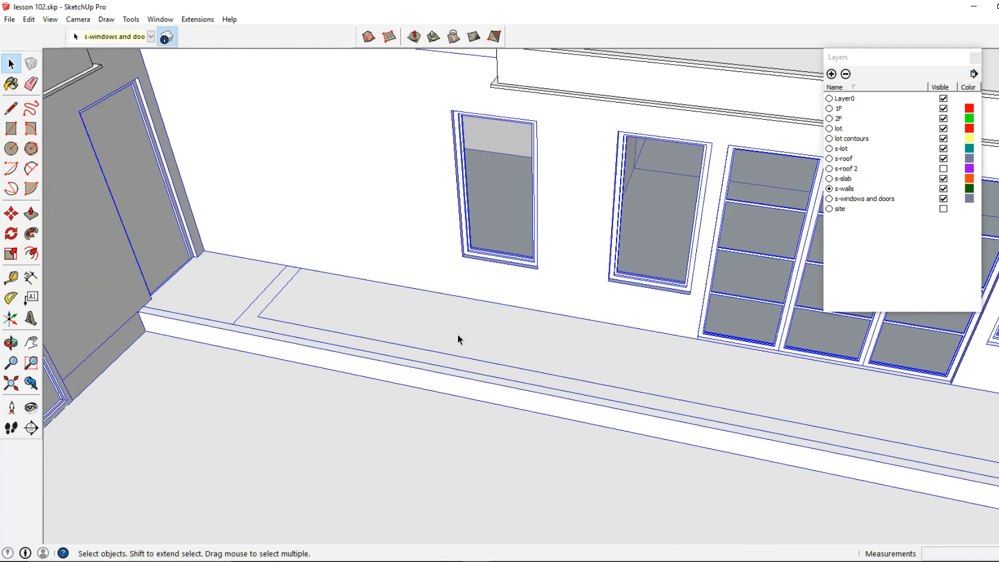
double_click(458, 334)
click(441, 324)
triple_click(442, 324)
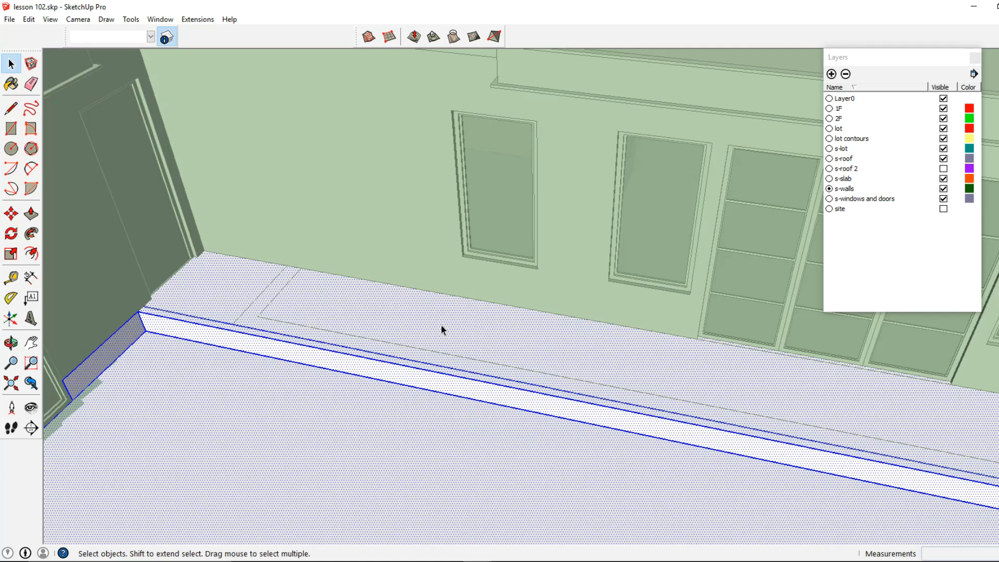
click(441, 328)
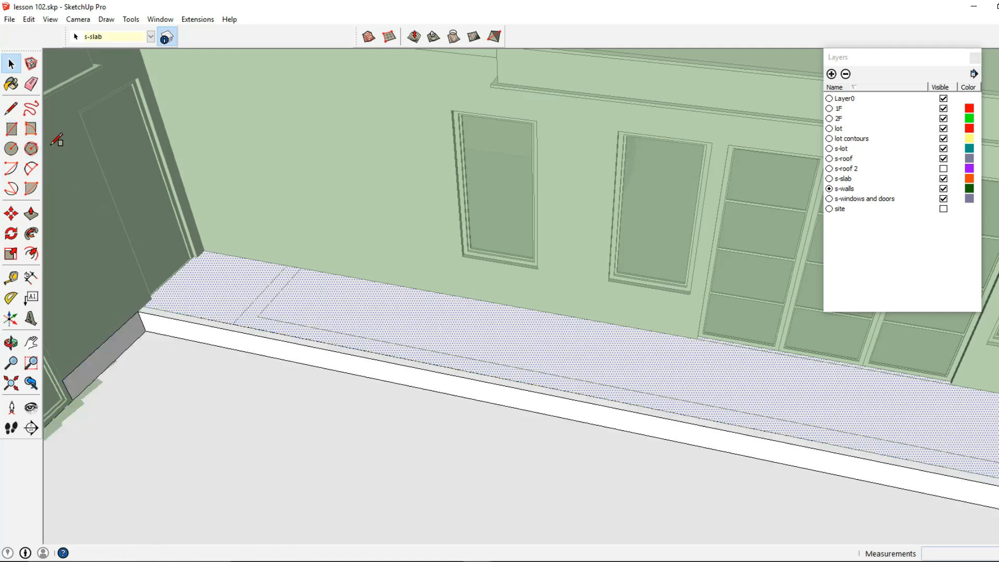
click(241, 318)
middle_drag(241, 319, 597, 266)
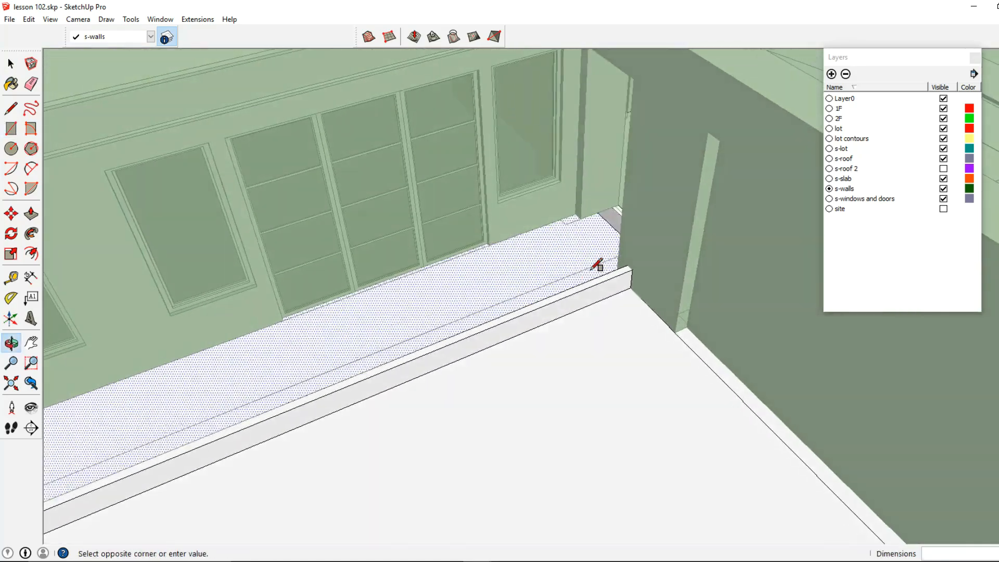
click(591, 212)
mouse_move(590, 211)
middle_down()
mouse_move(644, 266)
mouse_move(383, 355)
middle_up()
click(414, 292)
middle_drag(413, 292, 781, 315)
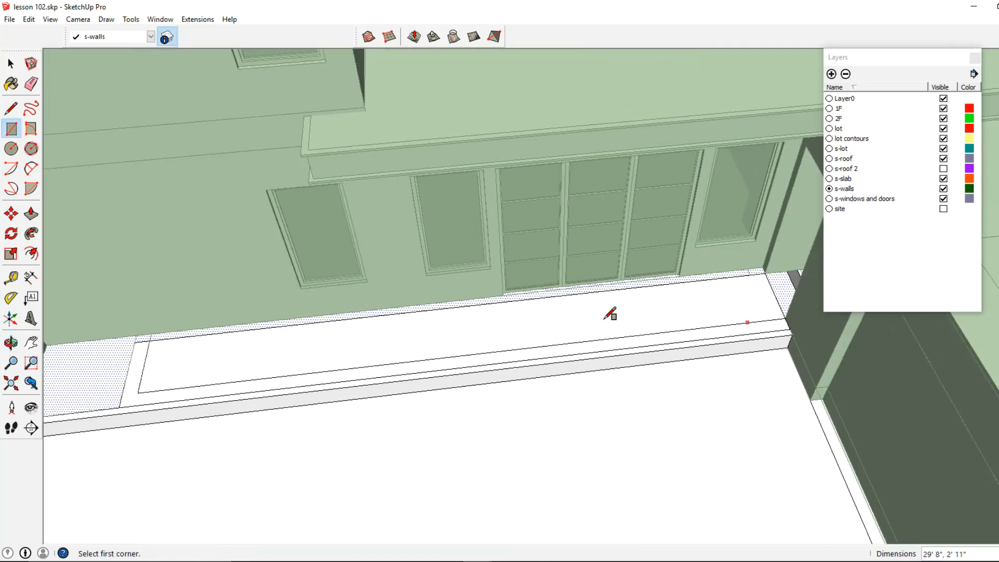
Step: Push/pull the new floor rectangle 1"
middle_drag(605, 319, 208, 297)
click(31, 215)
middle_drag(415, 394, 370, 338)
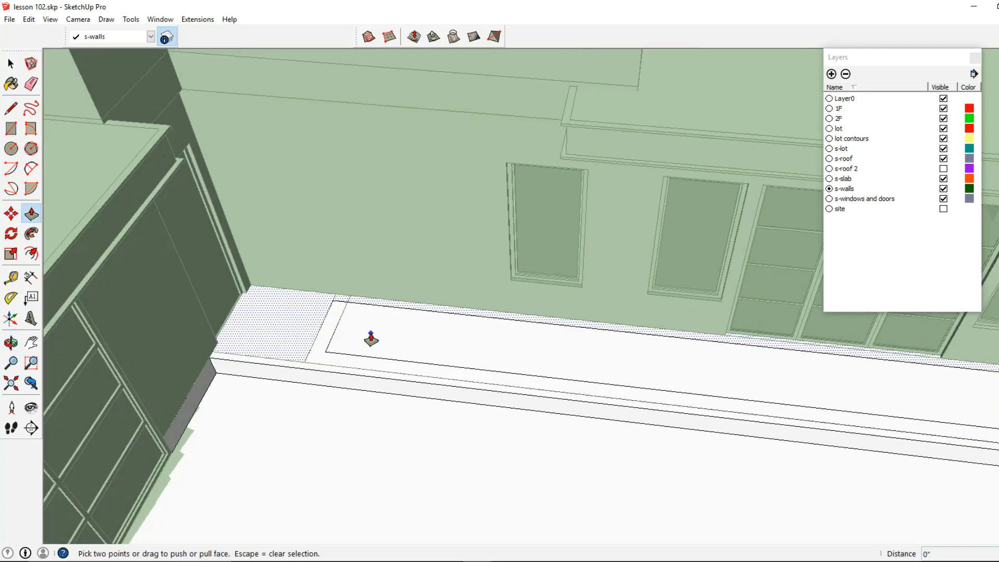
click(370, 339)
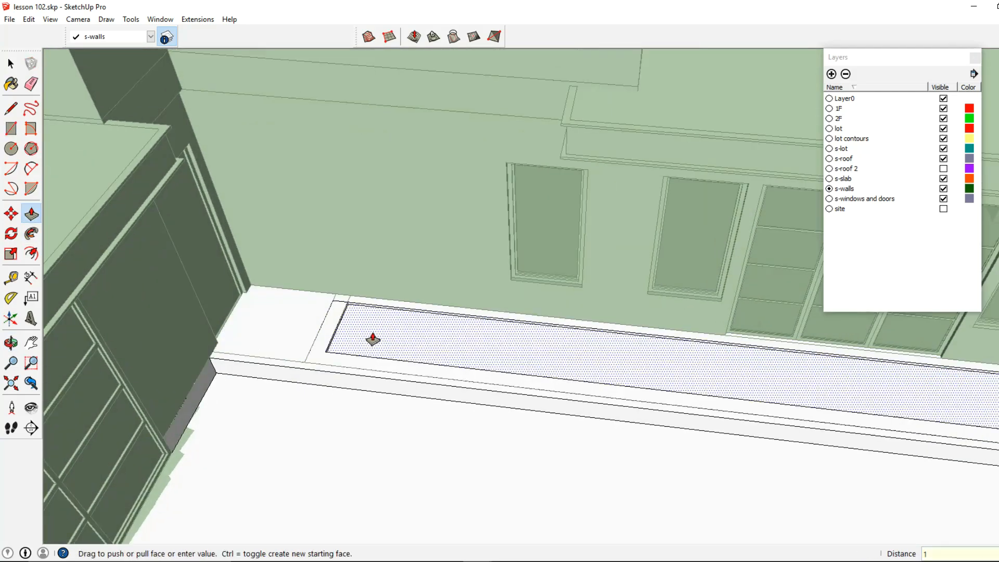
key(Return)
mouse_move(372, 339)
middle_down()
mouse_move(408, 335)
mouse_move(389, 348)
middle_up()
Step: Draw a rectangle about 4'2 1/2" by 1" along the top of the curb at its end
middle_drag(446, 305, 332, 266)
scroll(322, 245, up, 3)
scroll(345, 272, down, 4)
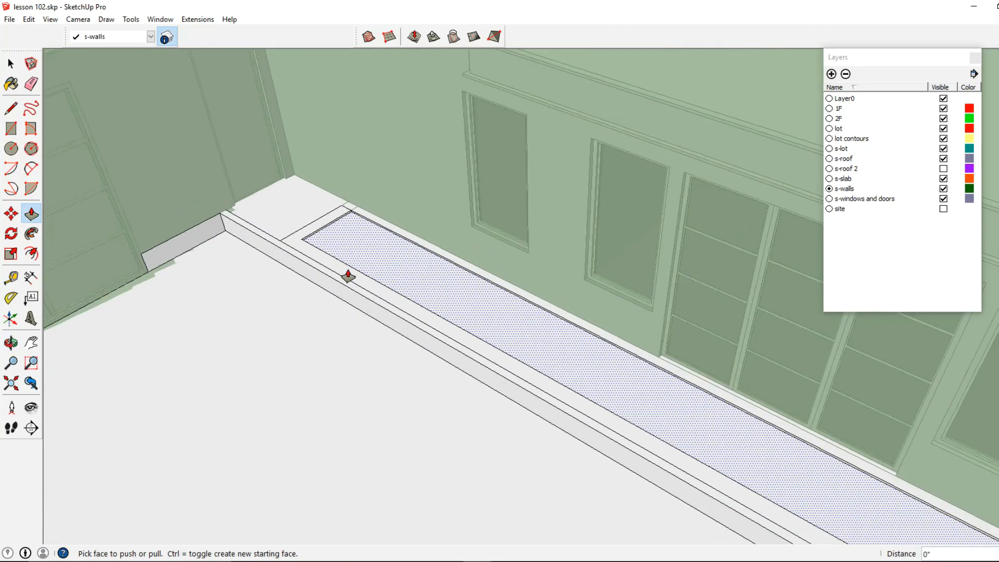
scroll(487, 307, down, 3)
middle_drag(440, 282, 404, 286)
scroll(385, 273, up, 6)
scroll(382, 271, up, 4)
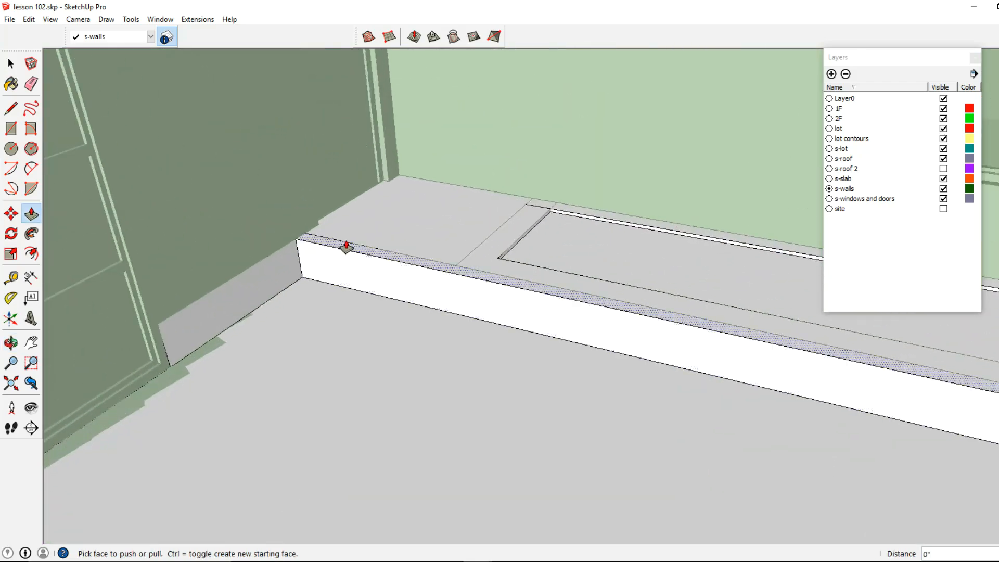
shift+middle_drag(312, 261, 341, 266)
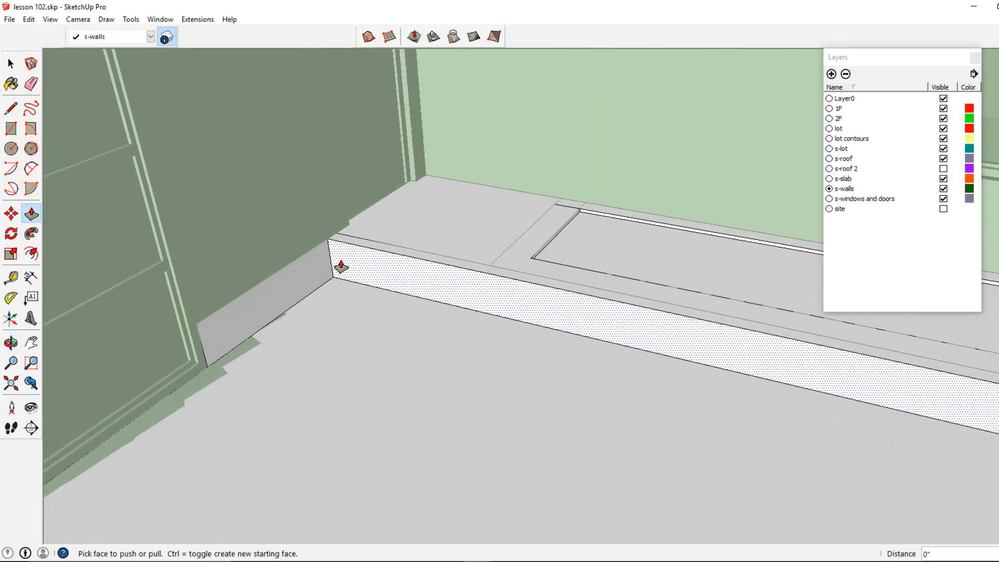
click(11, 128)
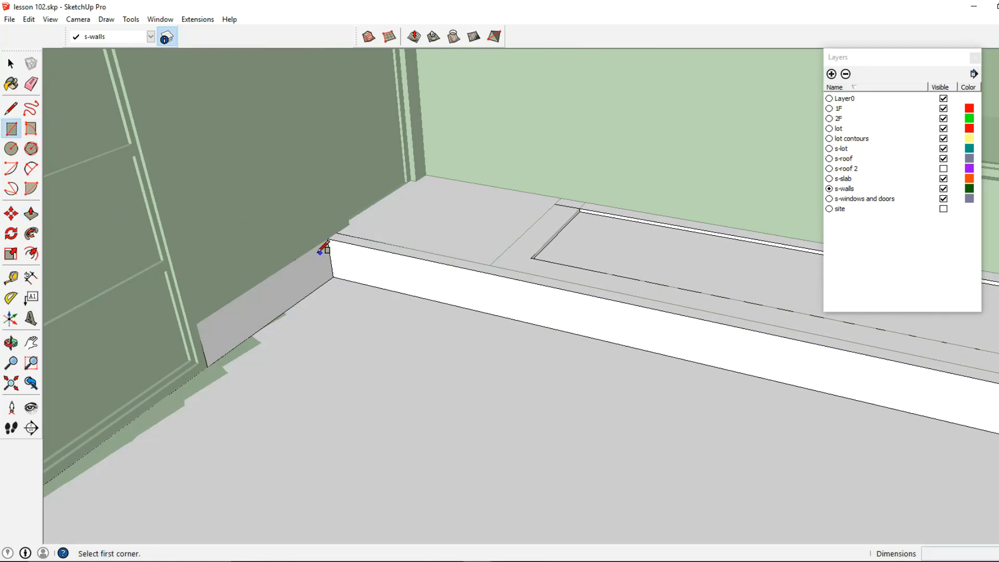
click(334, 277)
click(492, 279)
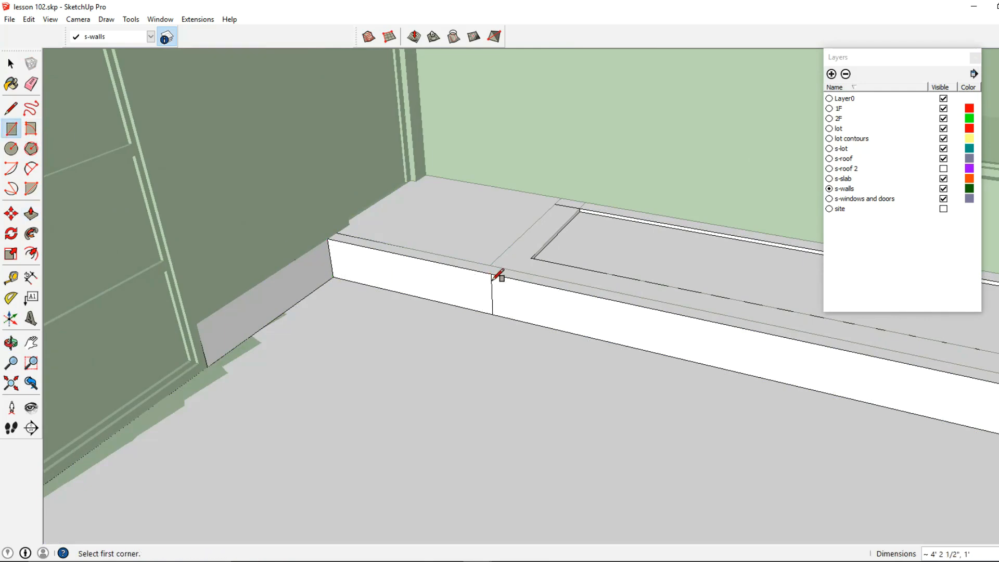
Step: Push/pull the small curb-end rectangle out 1' and lower its top about 3 1/4" to form a step
click(31, 214)
click(417, 293)
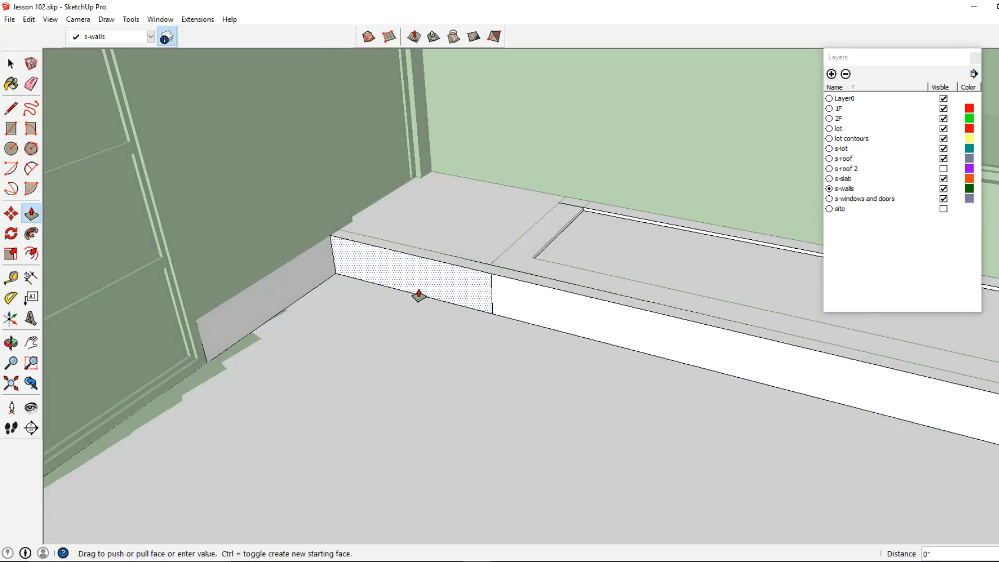
click(390, 321)
text(1')
key(Return)
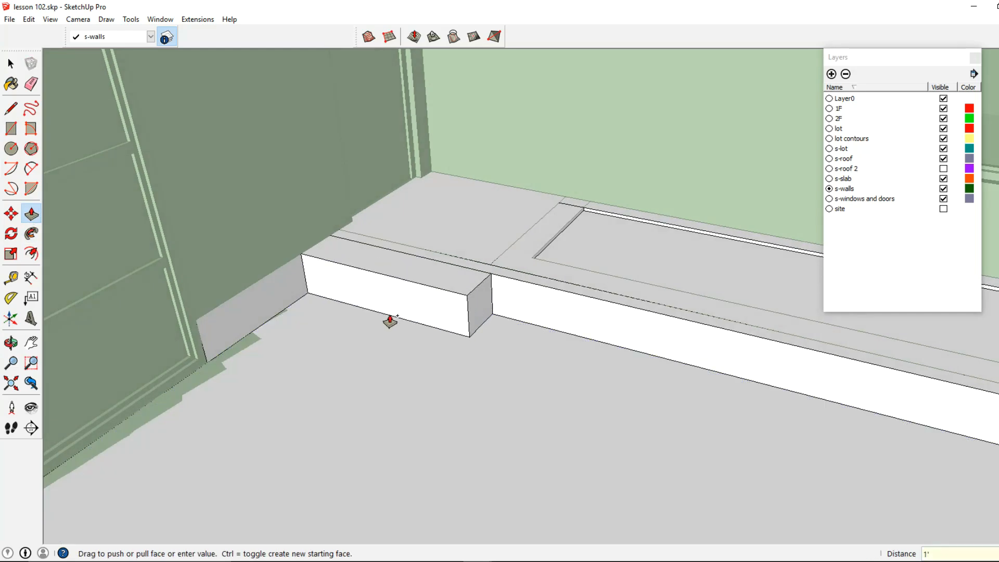
click(439, 294)
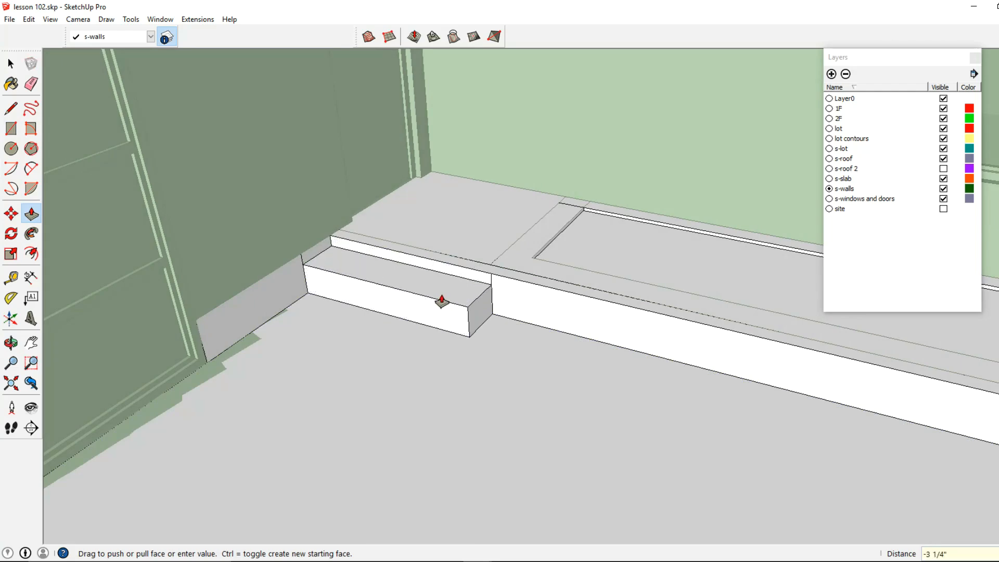
click(441, 300)
key(space)
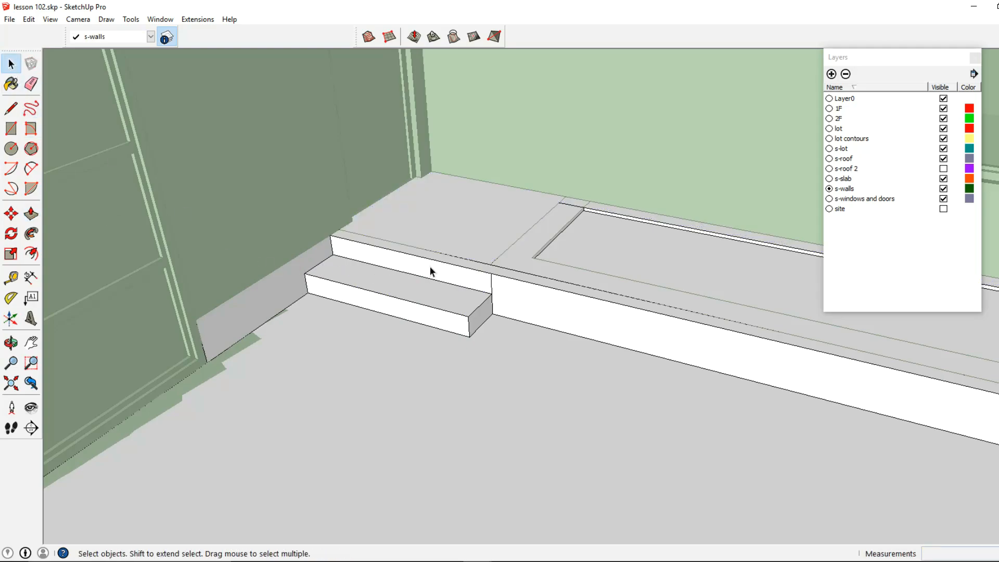
Step: Draw a rectangle about 2'11" by 8' filling the side doorway opening next to the entry
scroll(492, 290, down, 6)
middle_drag(484, 358, 393, 279)
scroll(359, 367, up, 3)
scroll(433, 323, up, 3)
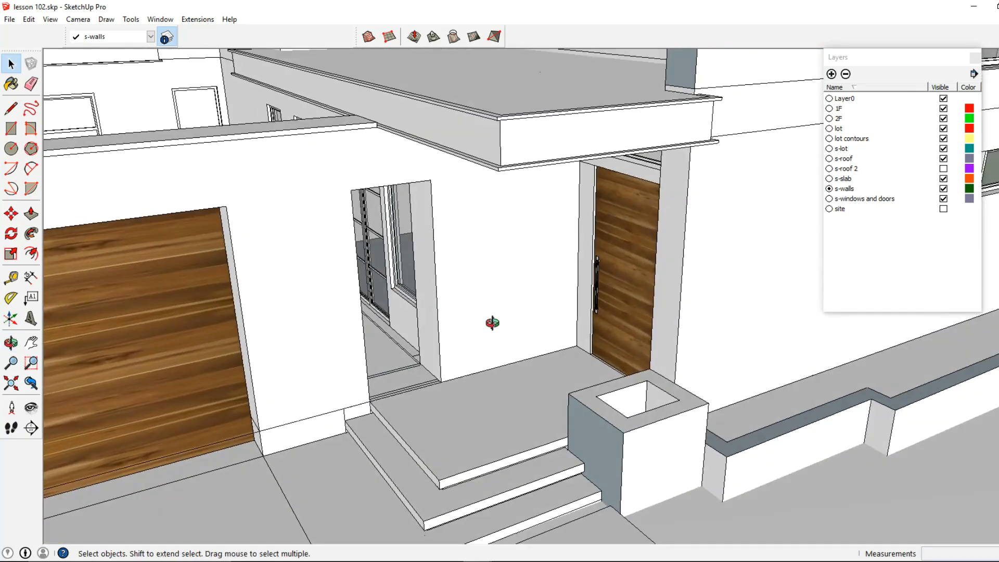
middle_drag(447, 298, 383, 255)
click(14, 132)
shift+middle_drag(281, 195, 302, 243)
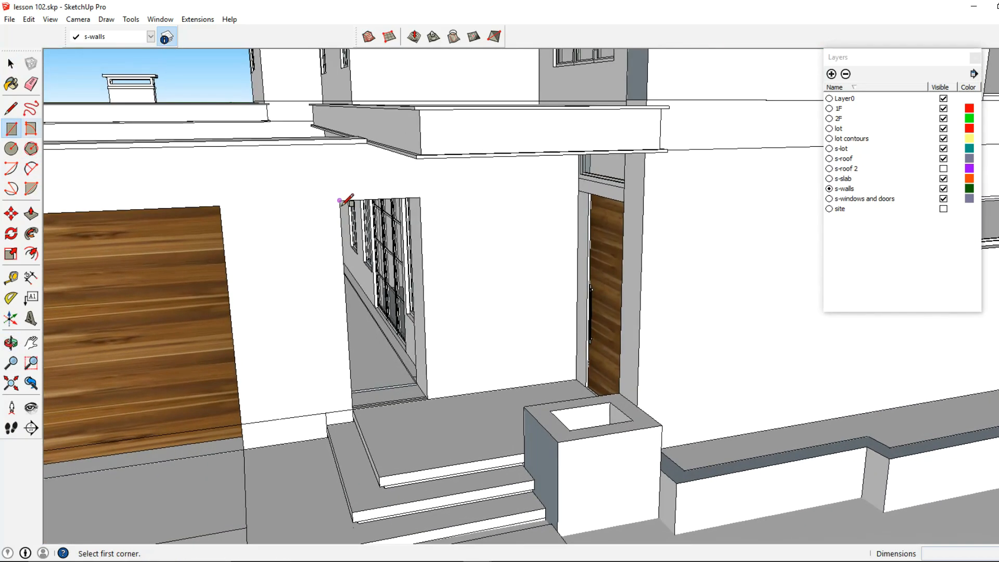
shift+middle_drag(422, 374, 450, 403)
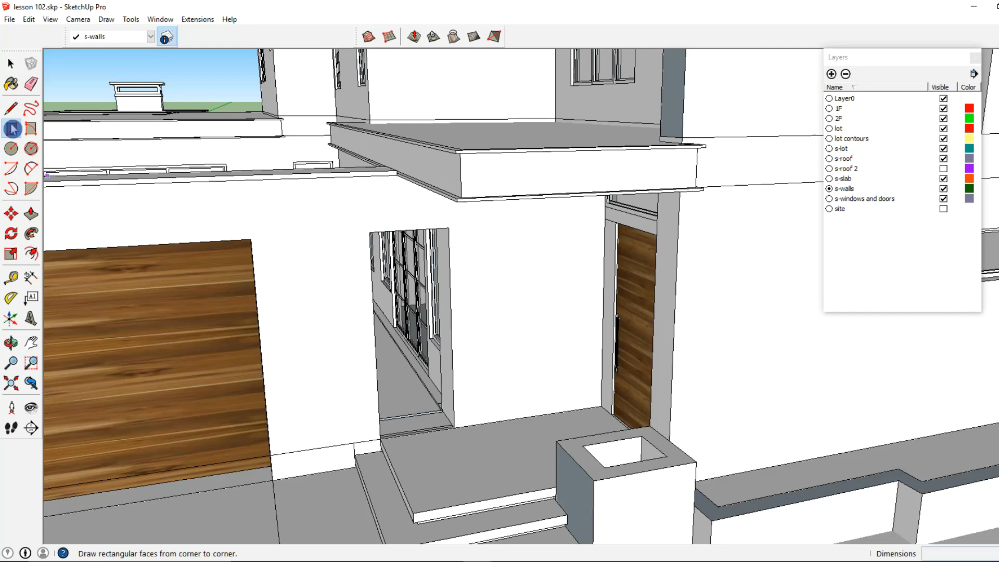
key(l)
scroll(383, 236, up, 2)
key(c)
key(r)
click(384, 234)
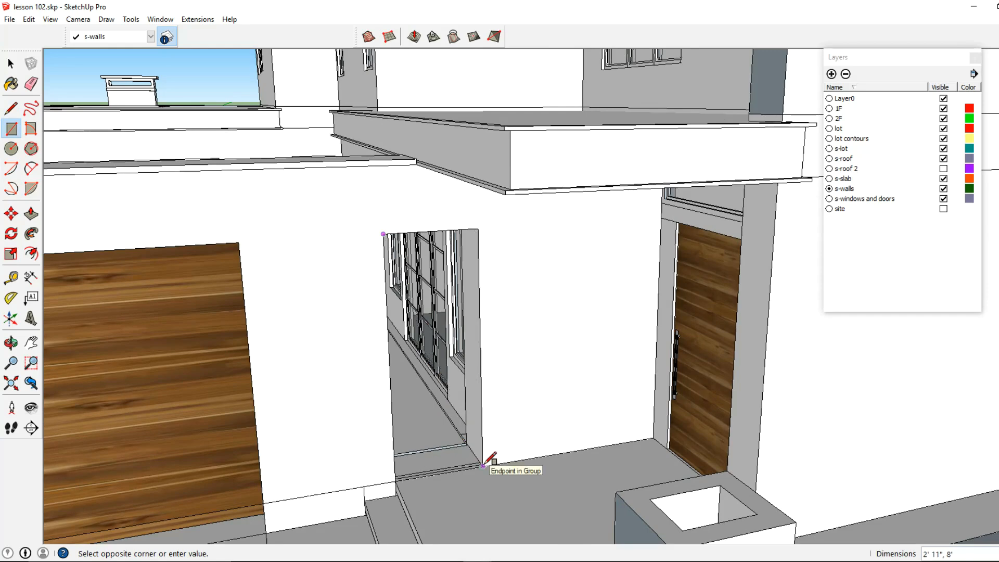
click(483, 464)
click(11, 63)
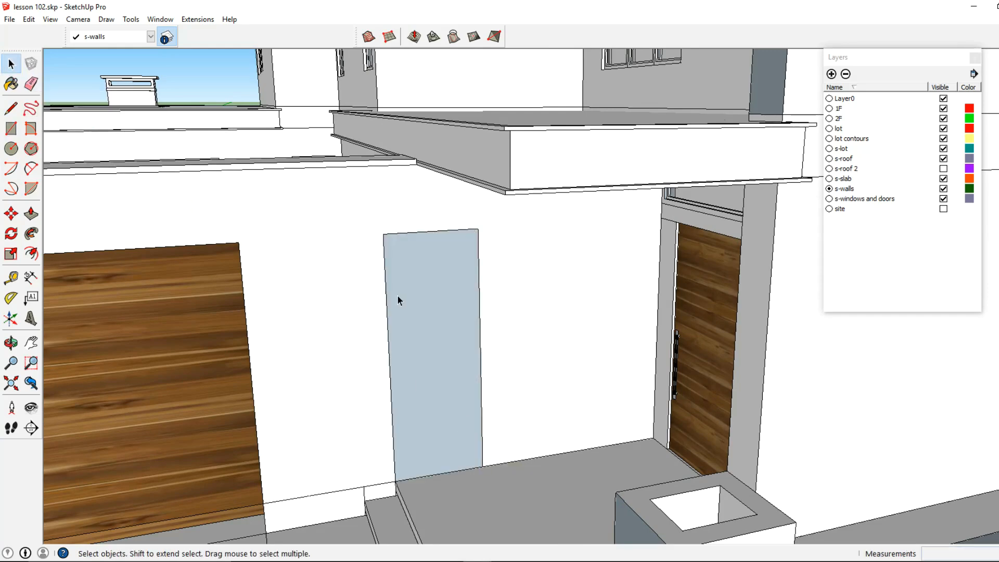
Step: Make the doorway rectangle a group, open it, and offset its face 2" inward to form a frame
scroll(406, 295, up, 2)
right_click(412, 295)
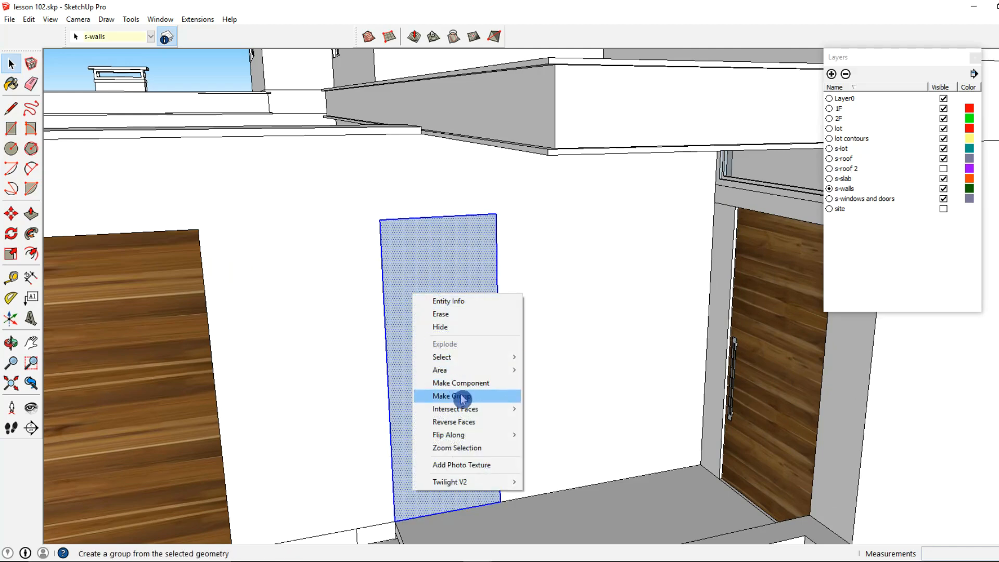
click(451, 397)
double_click(428, 345)
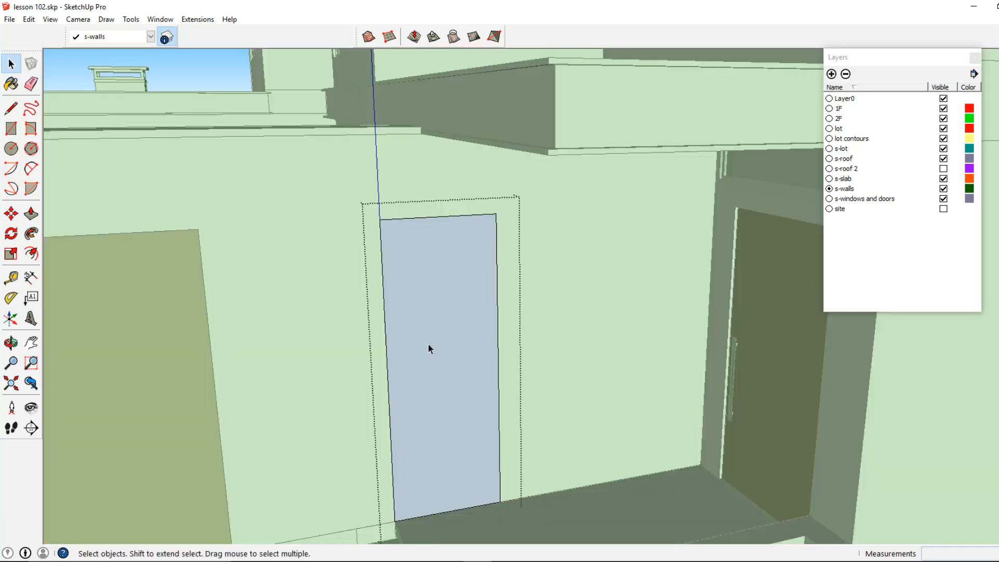
click(31, 253)
click(412, 375)
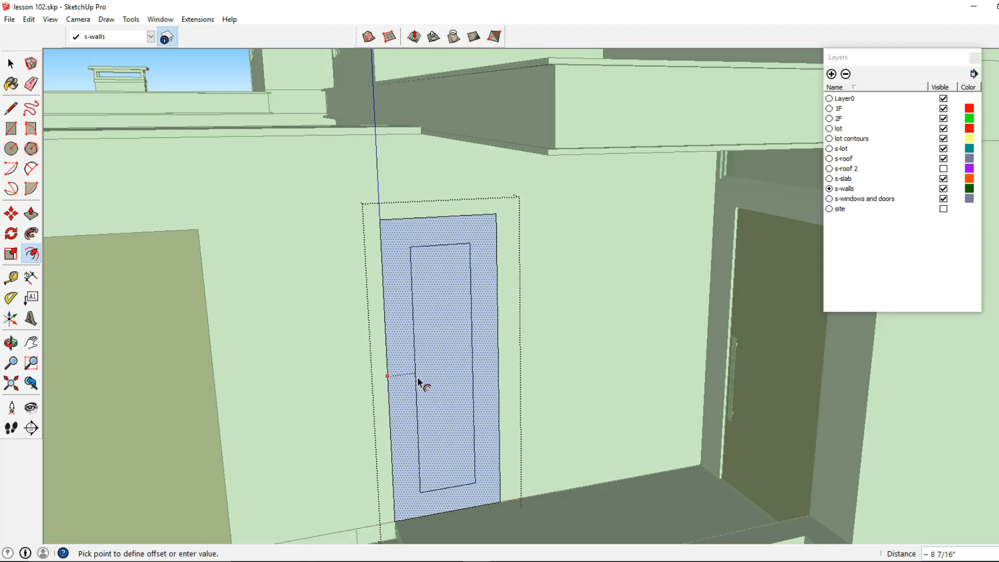
text(2)
key(Return)
key(Escape)
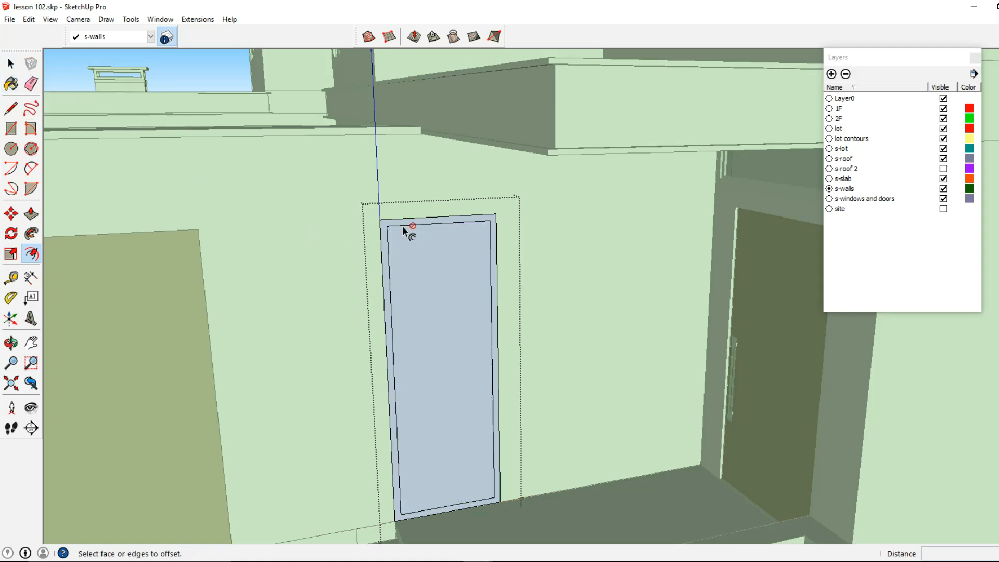
Step: Copy the frame's inner top edge 2" downward twice to mark a slat band
click(11, 63)
scroll(390, 221, up, 2)
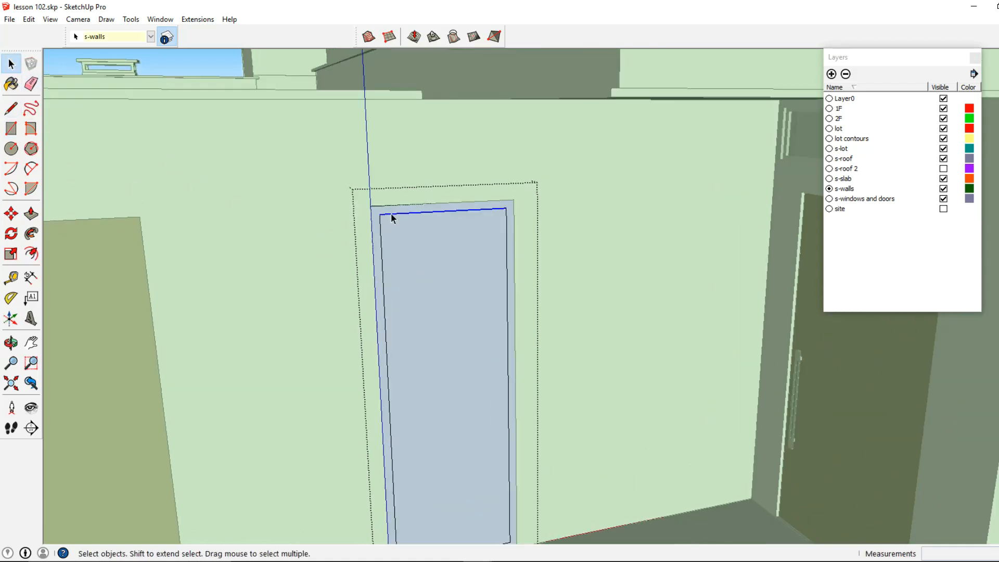
click(11, 213)
scroll(422, 255, up, 2)
key(ctrl)
click(368, 201)
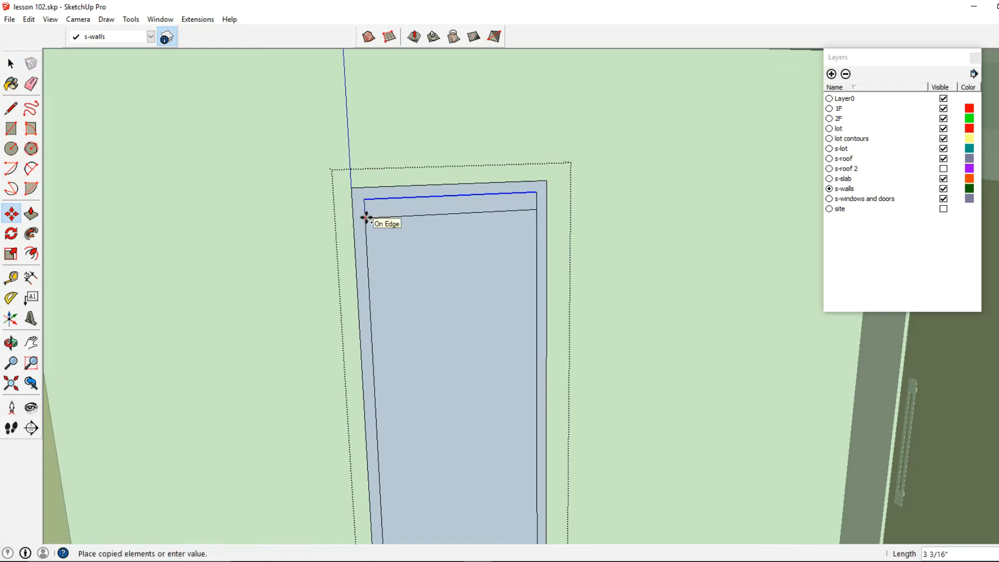
text(2)
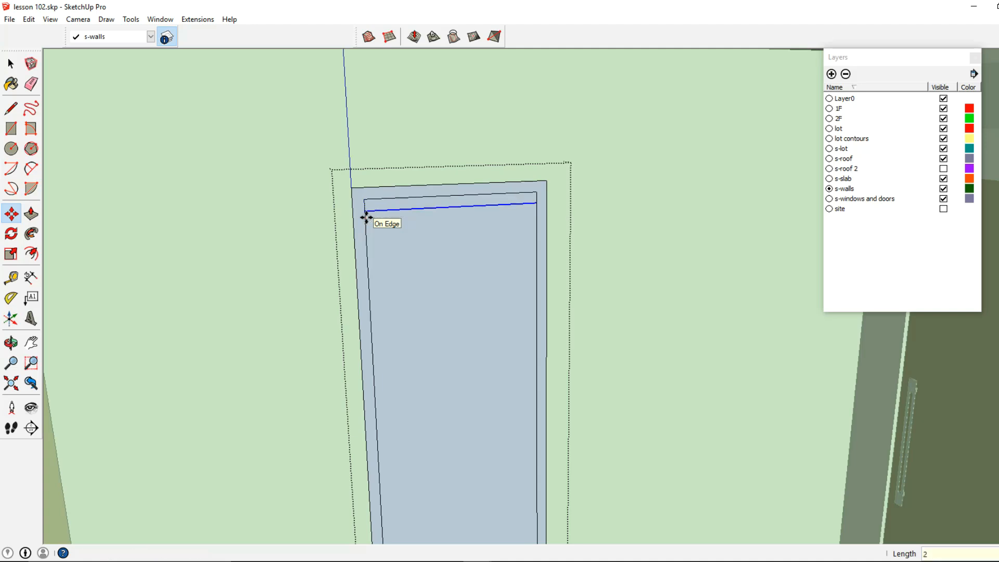
key(Return)
scroll(380, 209, up, 1)
click(381, 209)
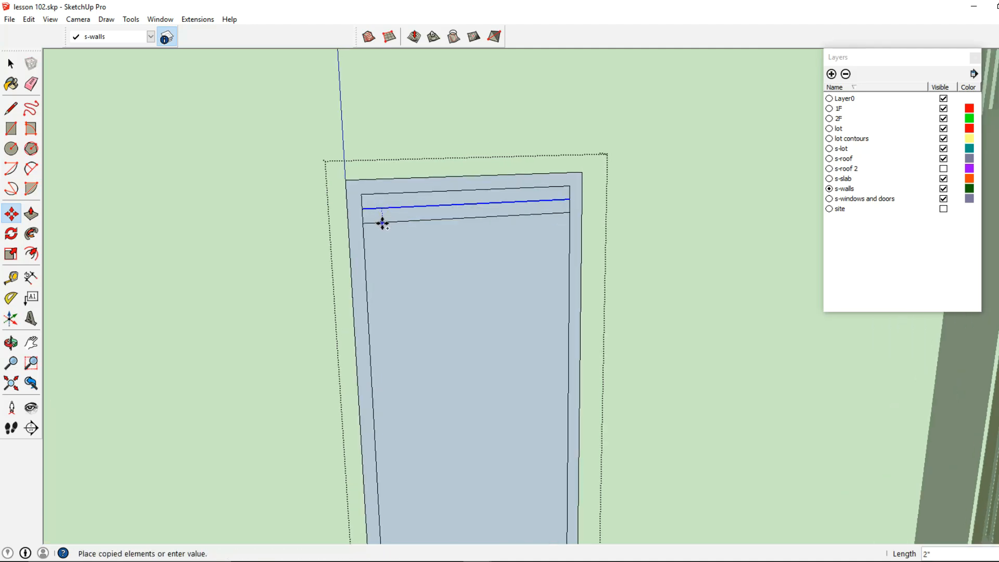
click(381, 226)
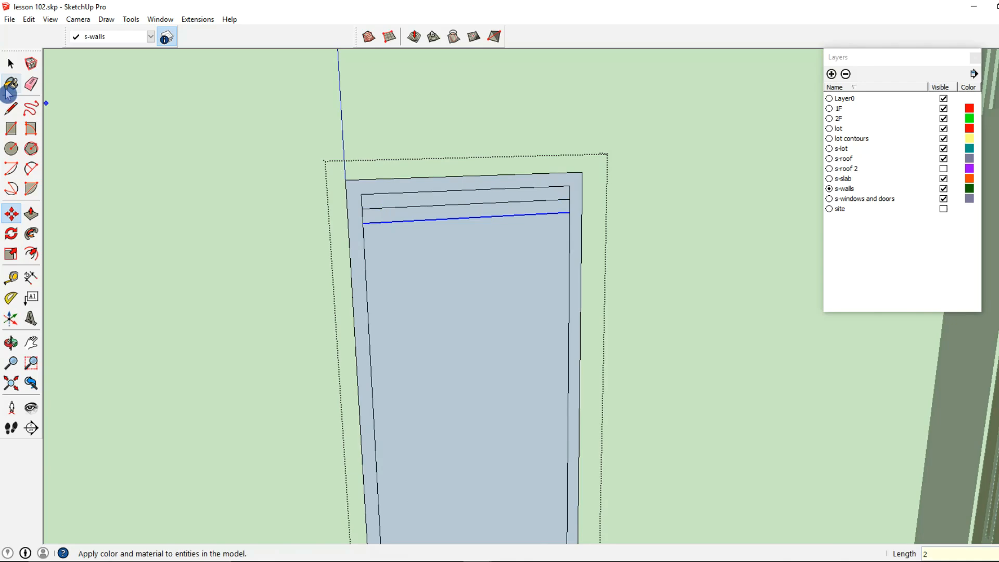
Step: Delete the faces above and below the band, leaving a single 2" slat inside the frame
click(11, 64)
click(403, 203)
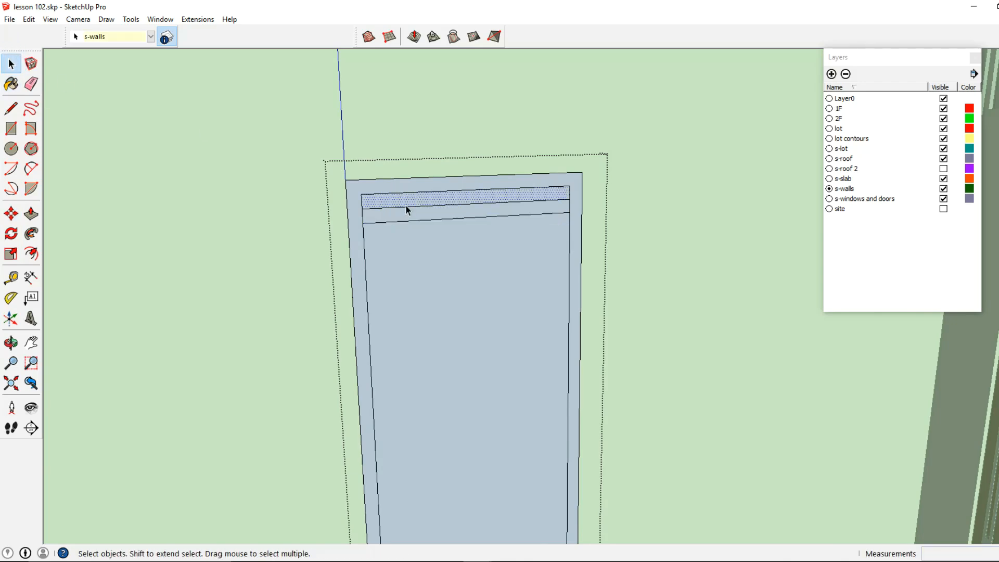
key(Delete)
click(436, 236)
key(Delete)
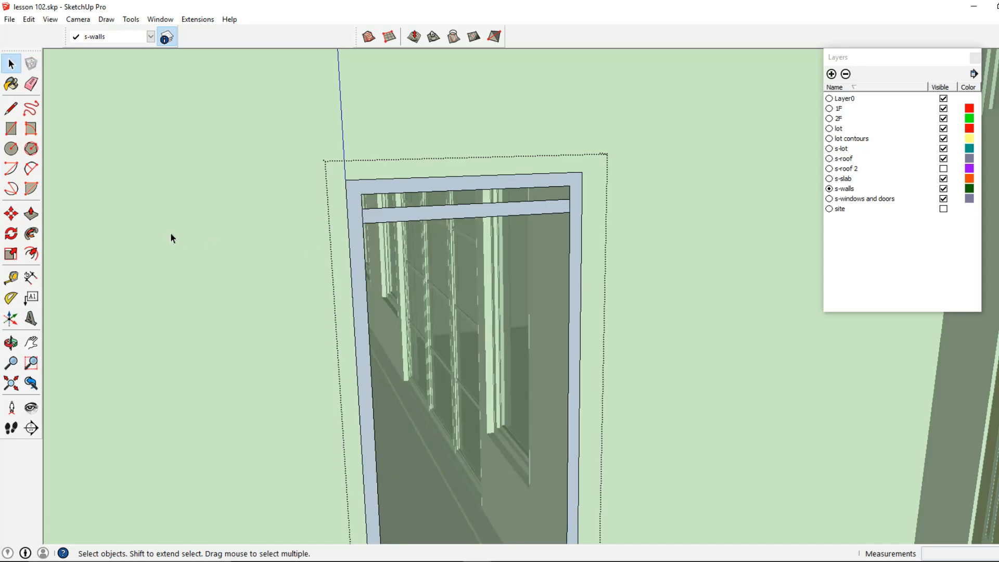
Step: Push/pull the frame and the slat 2" deep
click(32, 213)
middle_drag(486, 286, 573, 257)
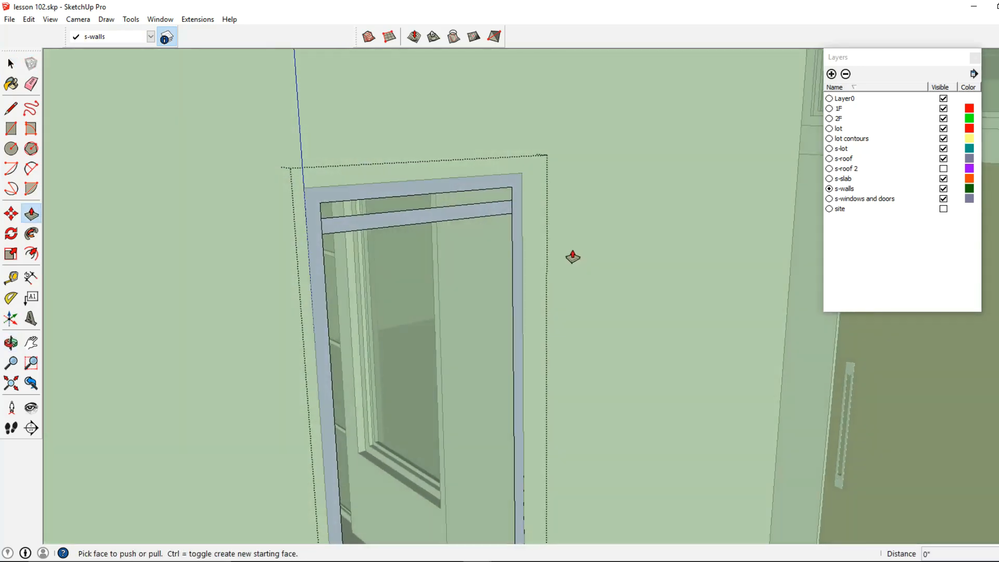
scroll(562, 249, up, 3)
click(499, 246)
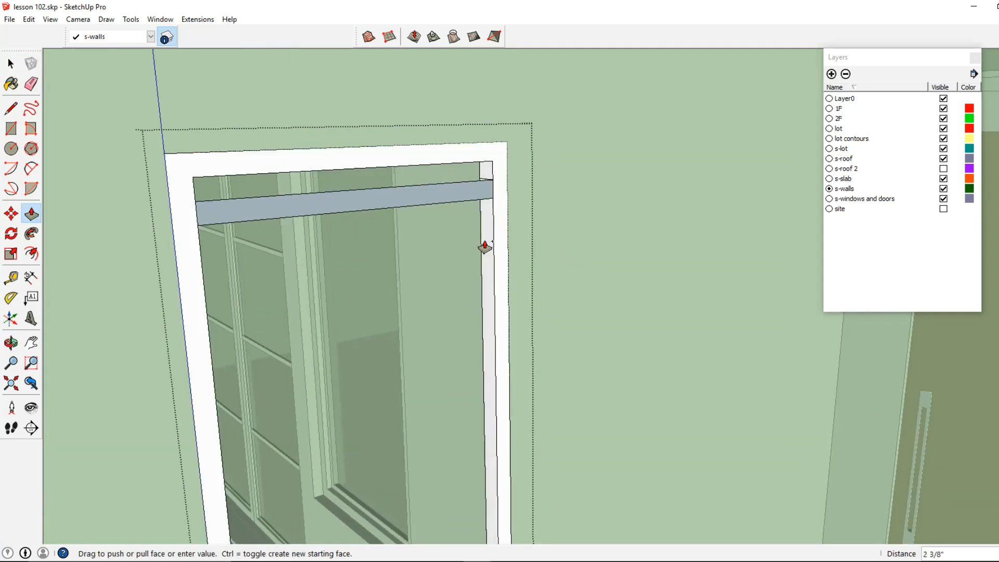
text(2)
key(Return)
scroll(672, 227, up, 1)
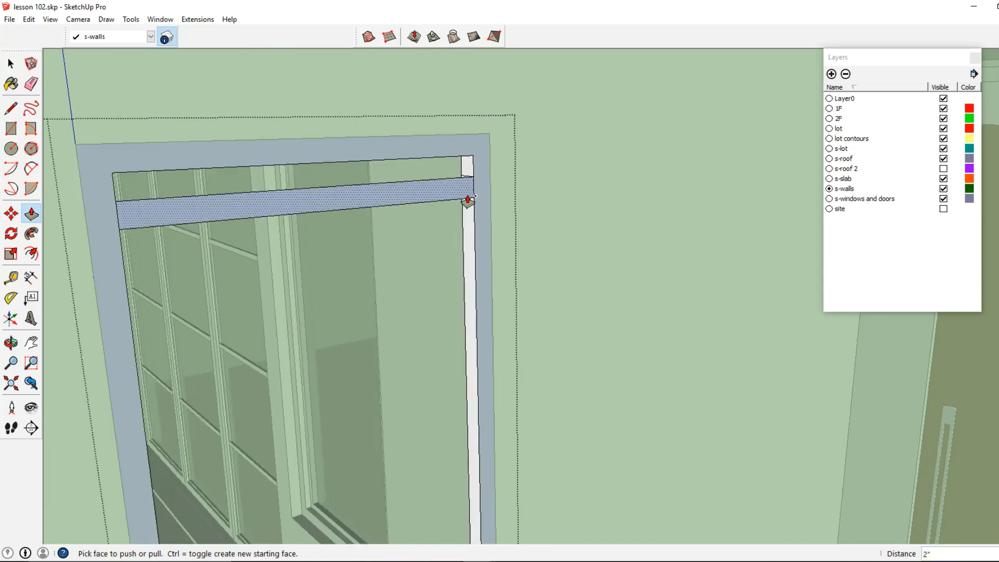
click(462, 224)
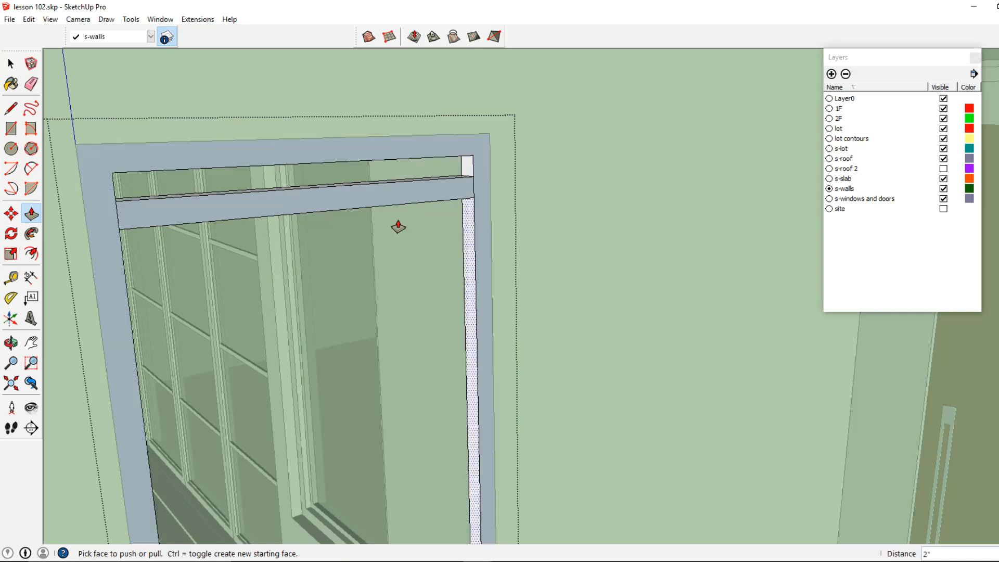
Step: Select the slat and copy it down to the next endpoint, arraying it into 22 copies down the opening
click(12, 72)
click(114, 161)
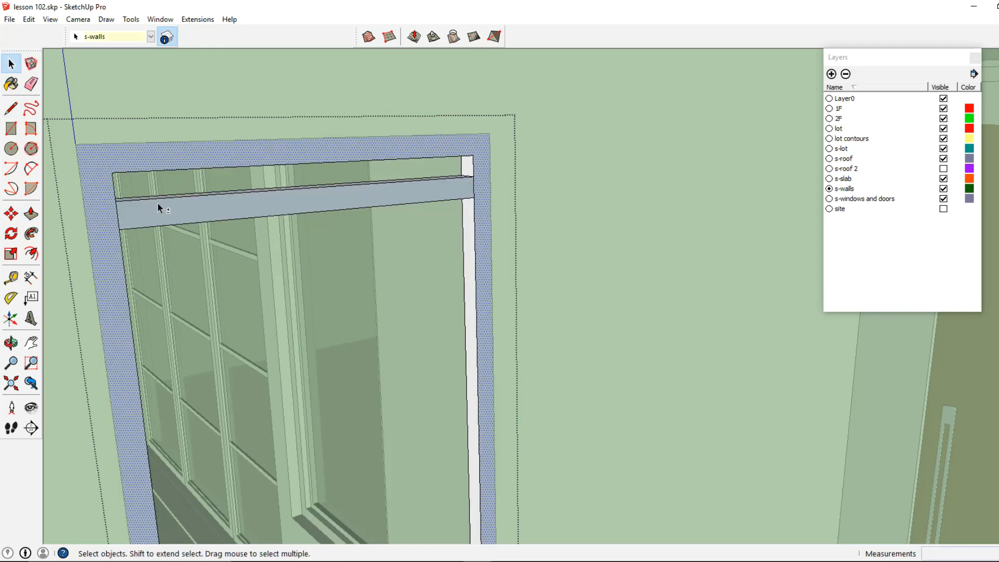
right_click(157, 203)
click(205, 331)
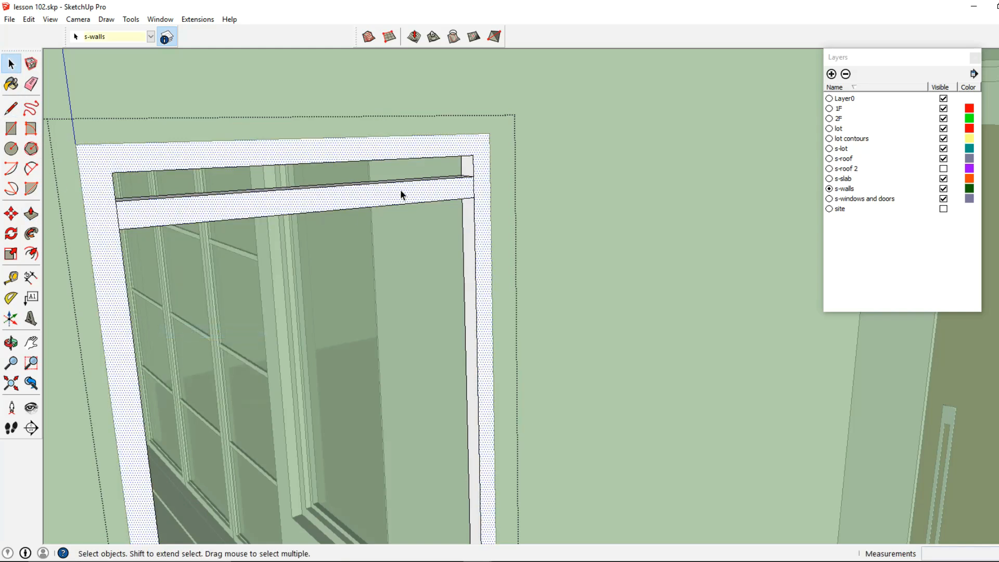
click(347, 216)
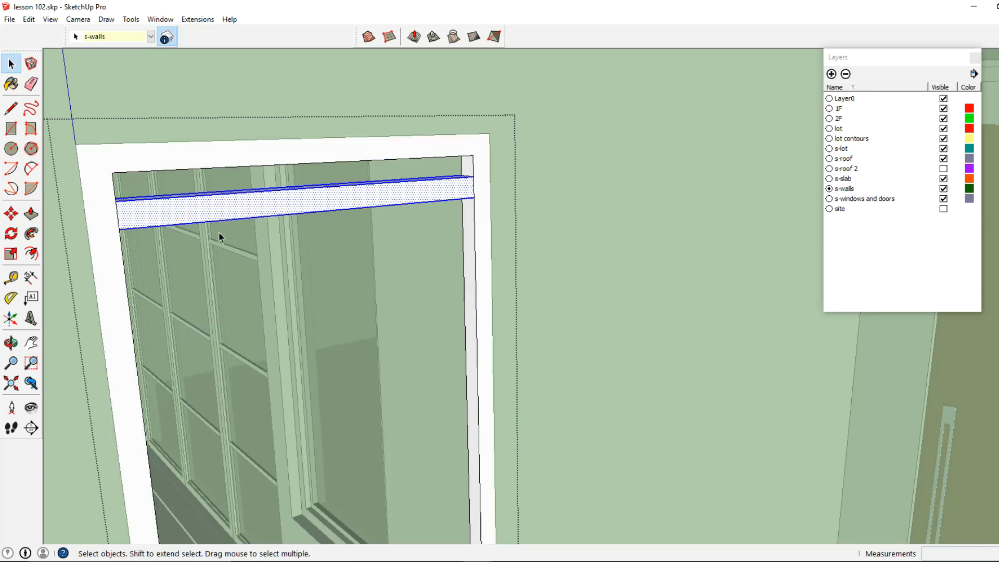
click(11, 213)
key(ctrl)
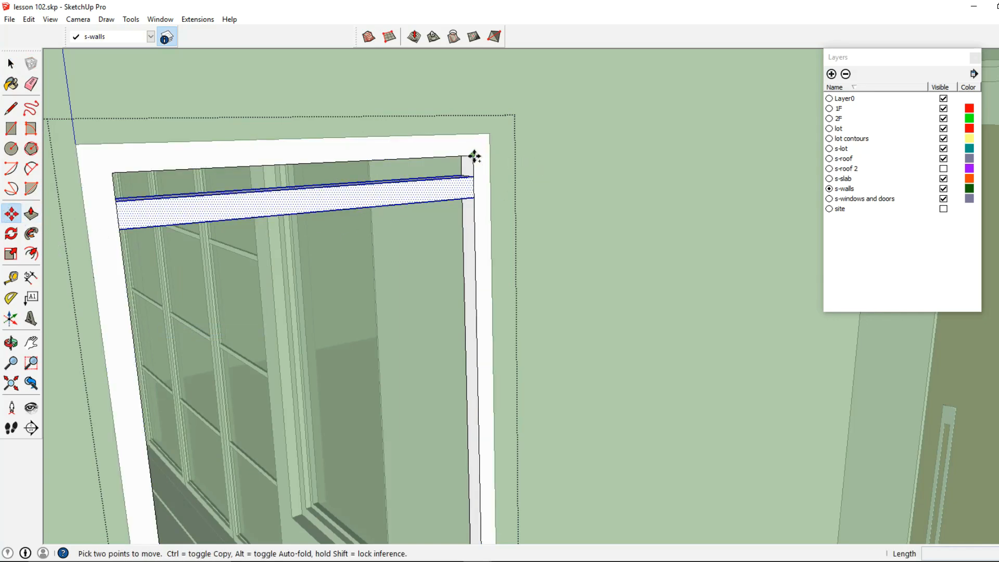
click(472, 156)
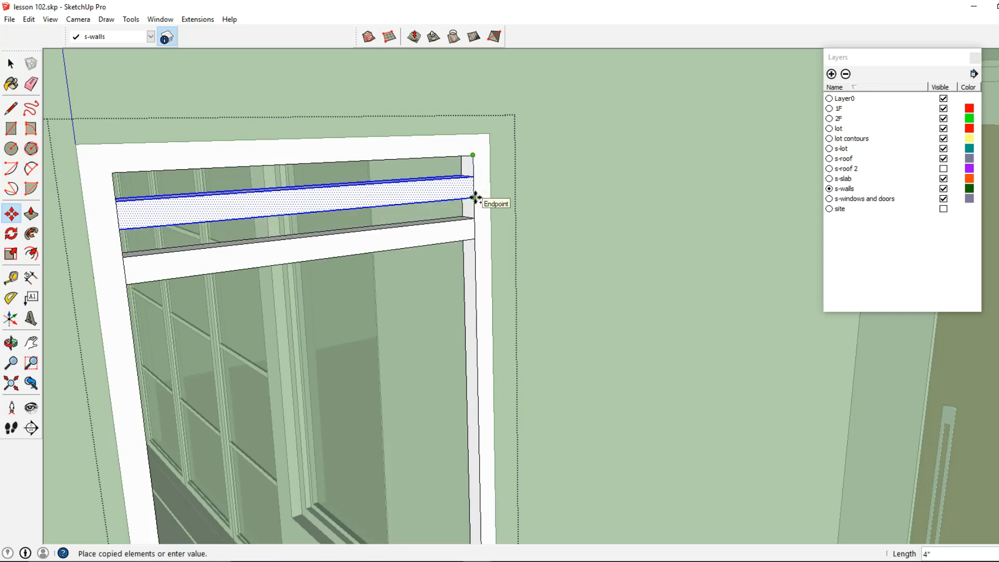
click(475, 198)
scroll(475, 197, down, 5)
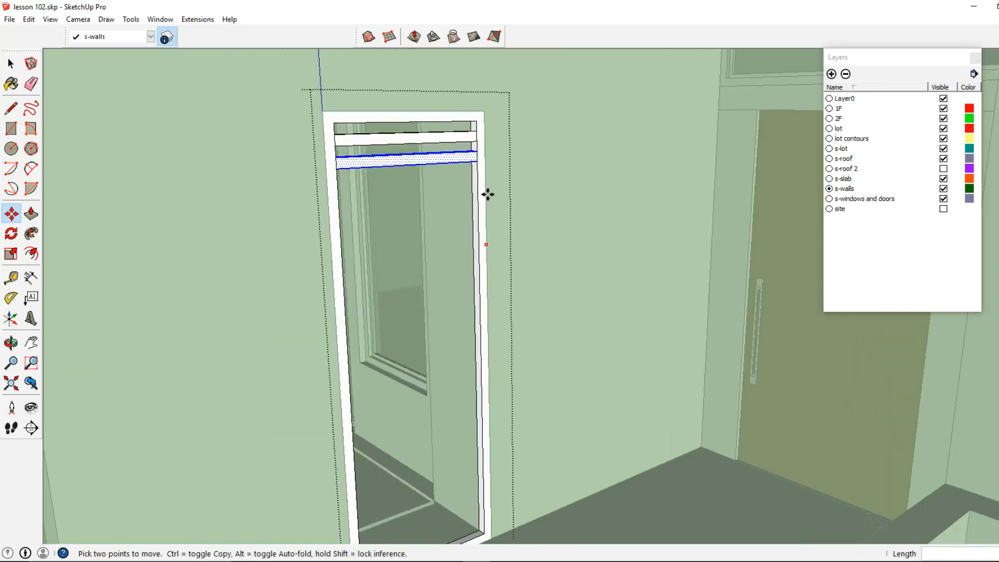
scroll(488, 195, down, 1)
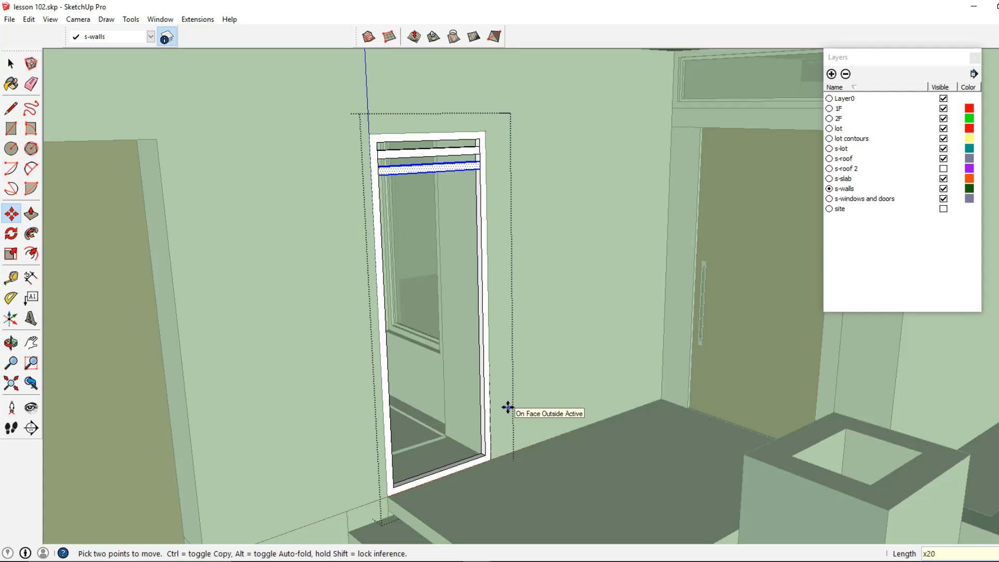
key(Return)
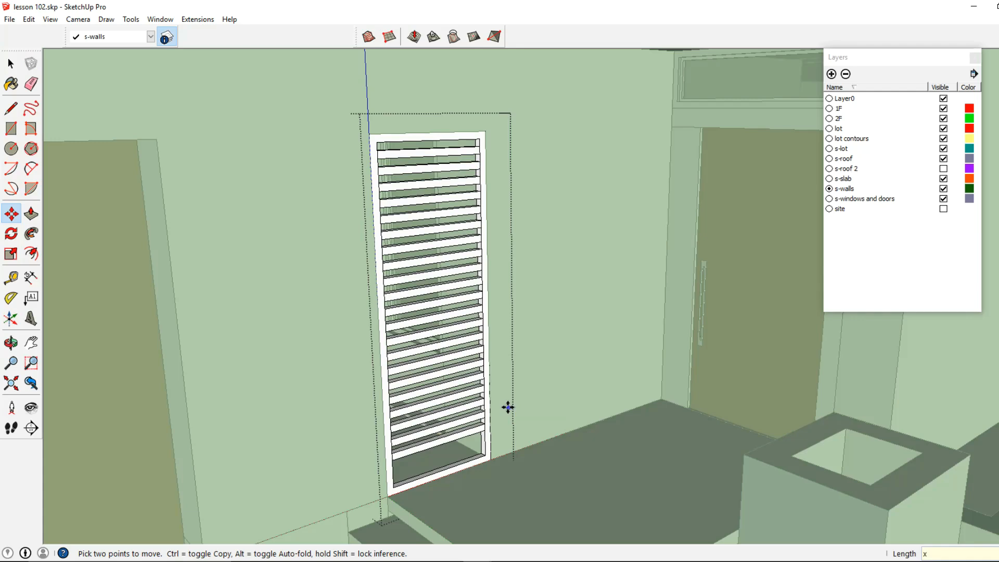
key(Return)
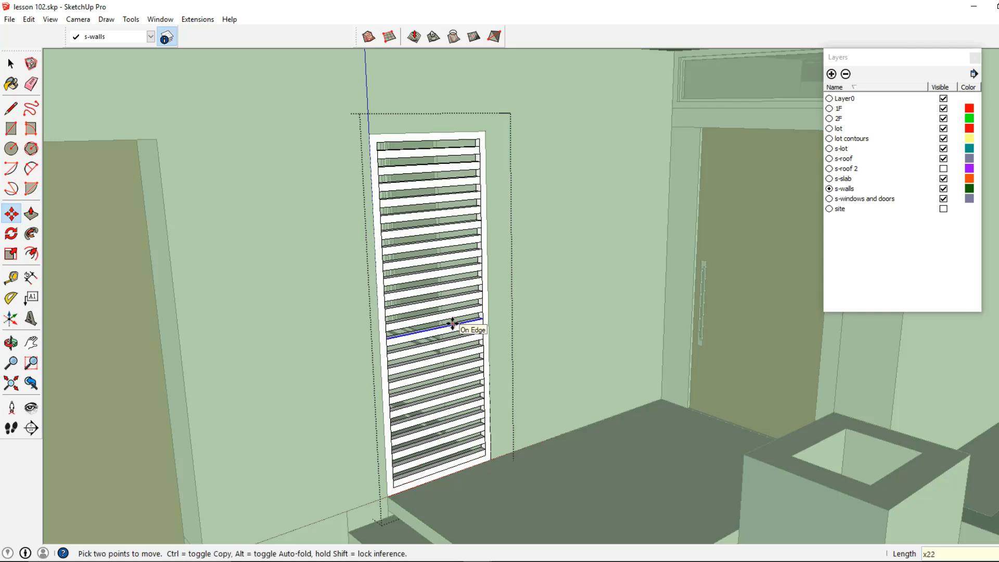
Step: Exit the group editing and select the finished louvered panel group
click(10, 64)
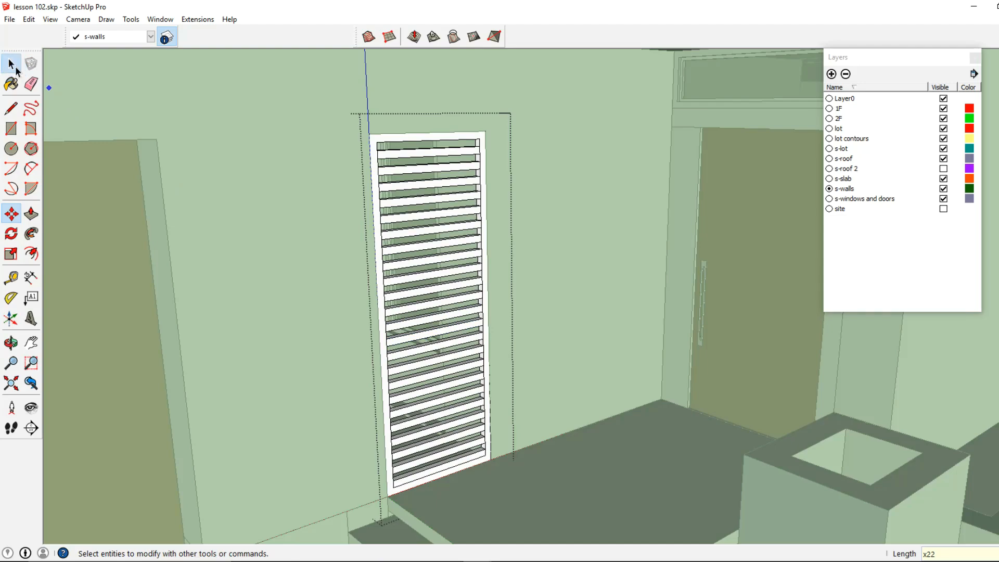
scroll(370, 233, down, 2)
key(Escape)
scroll(392, 238, down, 3)
click(427, 252)
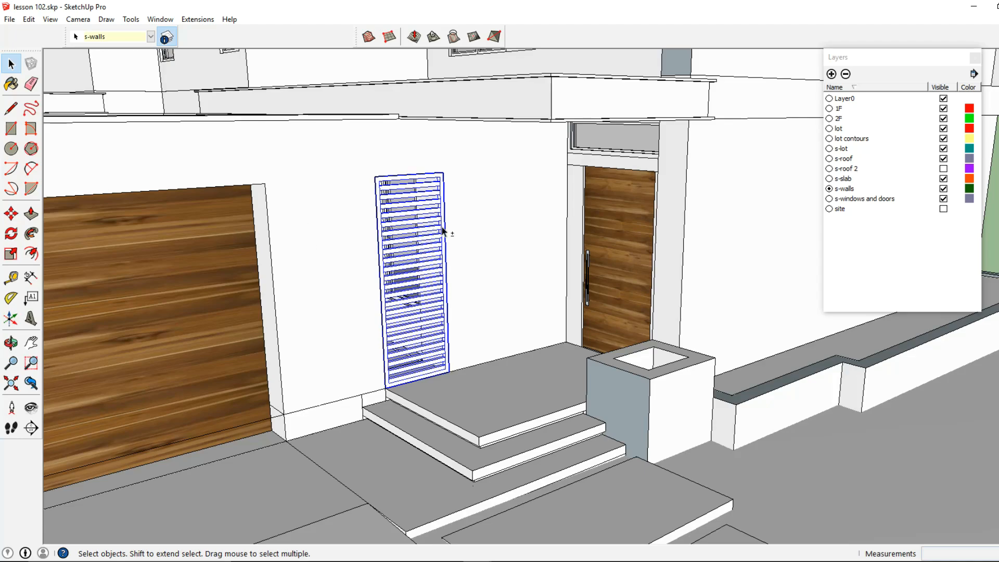
Step: Move the louvered panel group back into the wall opening beside the entry door
scroll(374, 214, down, 1)
click(15, 214)
middle_drag(484, 333, 513, 399)
scroll(514, 399, up, 2)
click(513, 401)
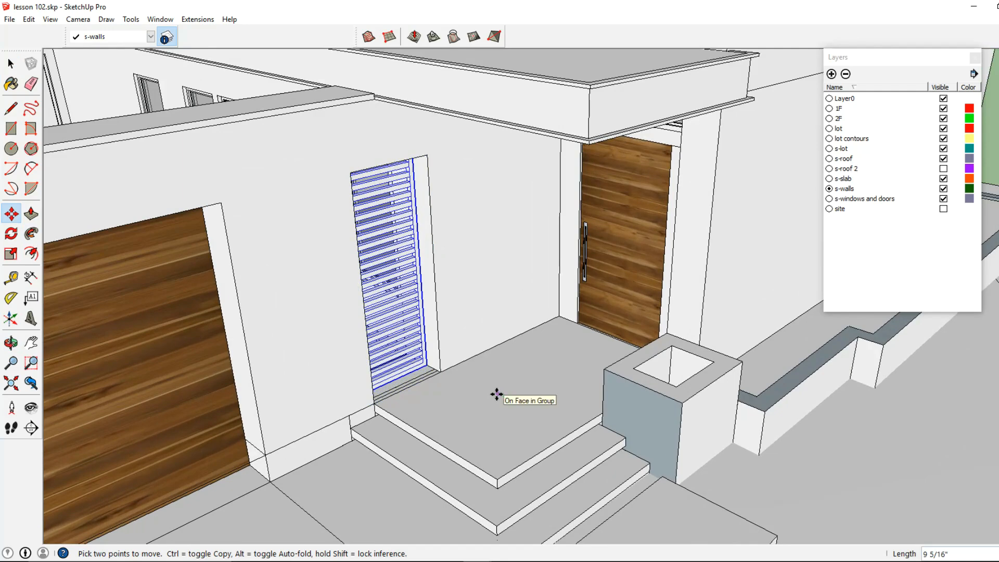
key(Escape)
Step: Select the house walls group and explode it
click(11, 63)
scroll(432, 267, down, 6)
middle_drag(484, 289, 463, 279)
scroll(463, 277, down, 3)
click(479, 258)
double_click(480, 258)
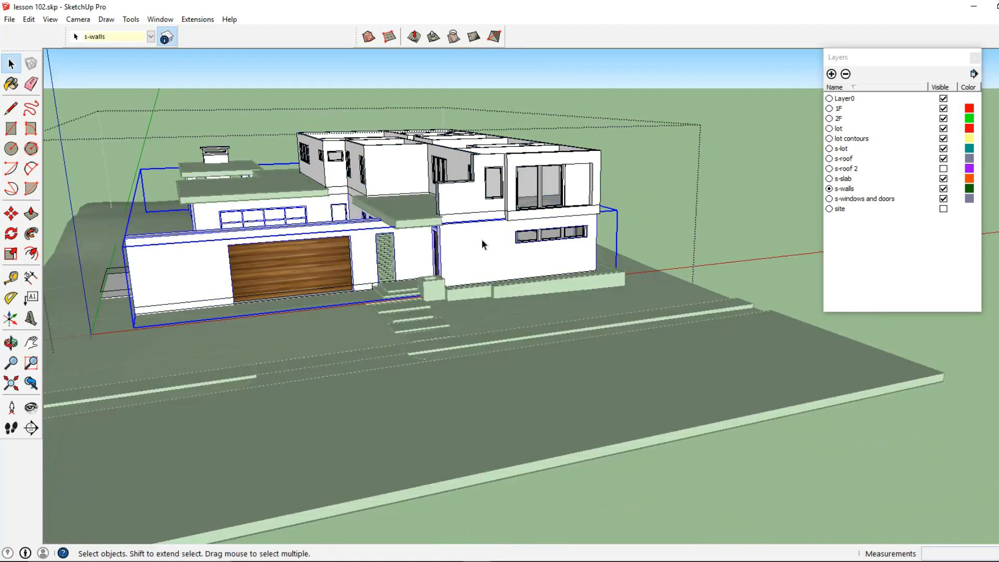
scroll(481, 232, up, 4)
click(464, 179)
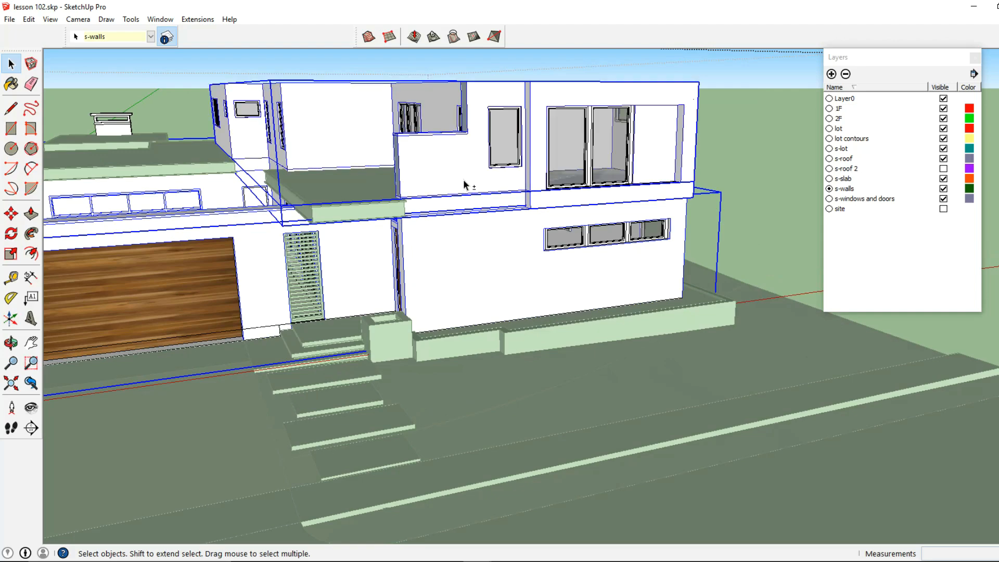
middle_drag(464, 180, 342, 251)
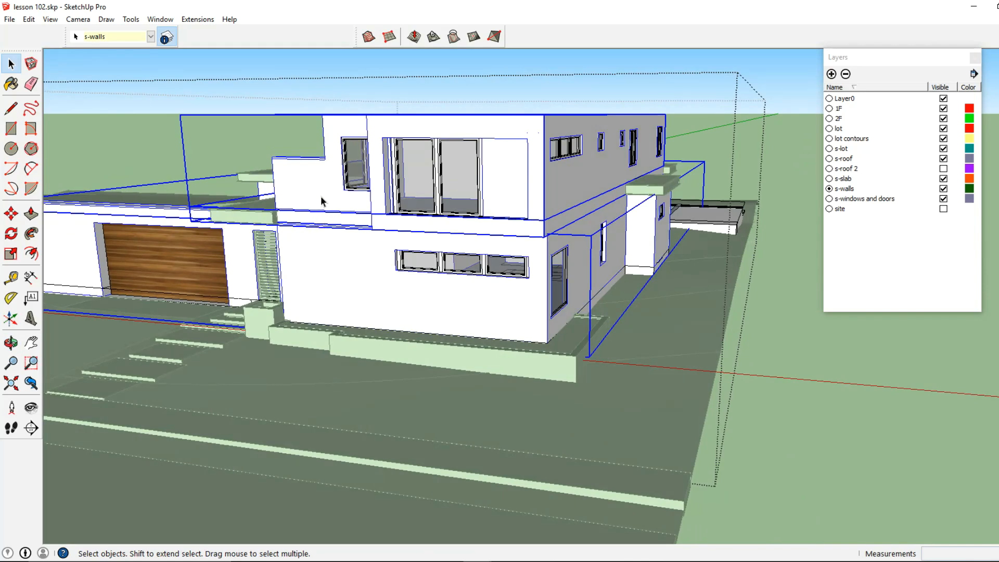
middle_drag(321, 201, 213, 243)
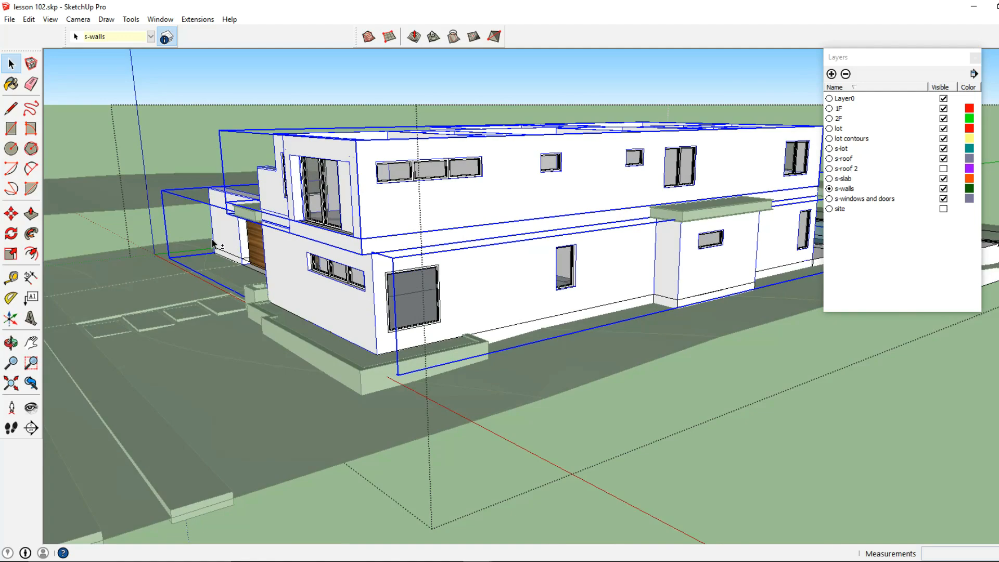
middle_drag(270, 253, 438, 254)
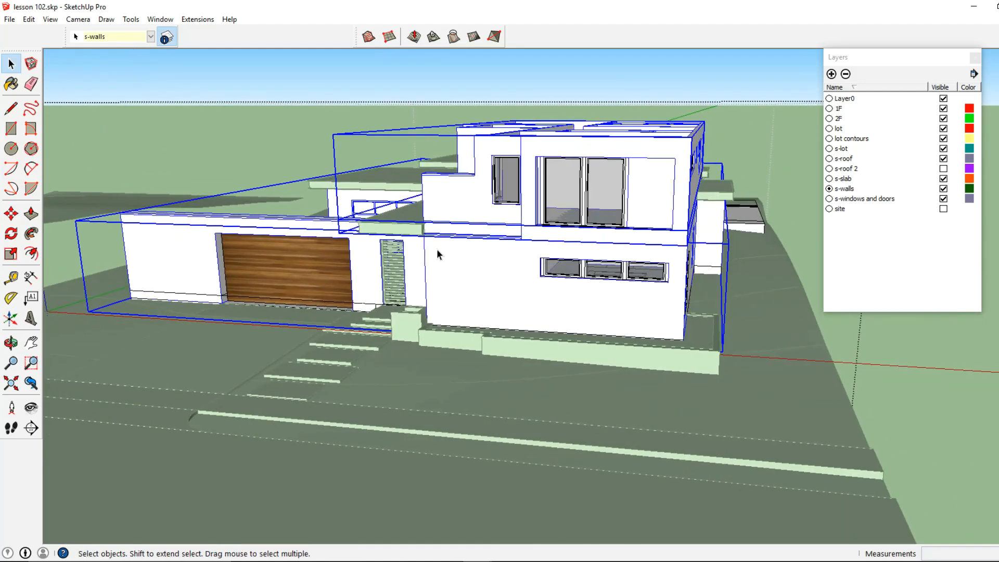
right_click(472, 239)
click(518, 352)
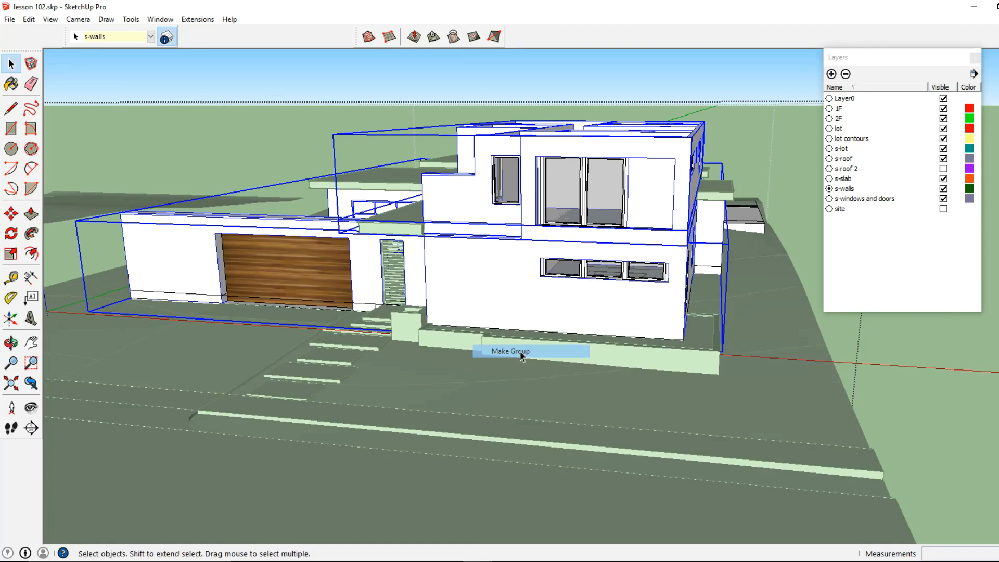
double_click(488, 285)
middle_drag(489, 285, 667, 167)
click(508, 188)
shift+click(448, 273)
right_click(470, 241)
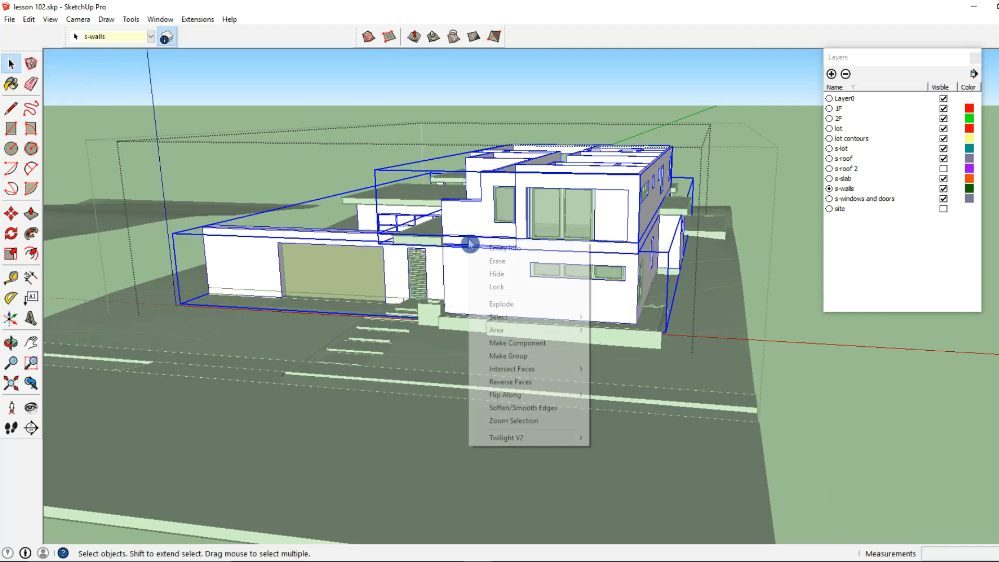
click(513, 305)
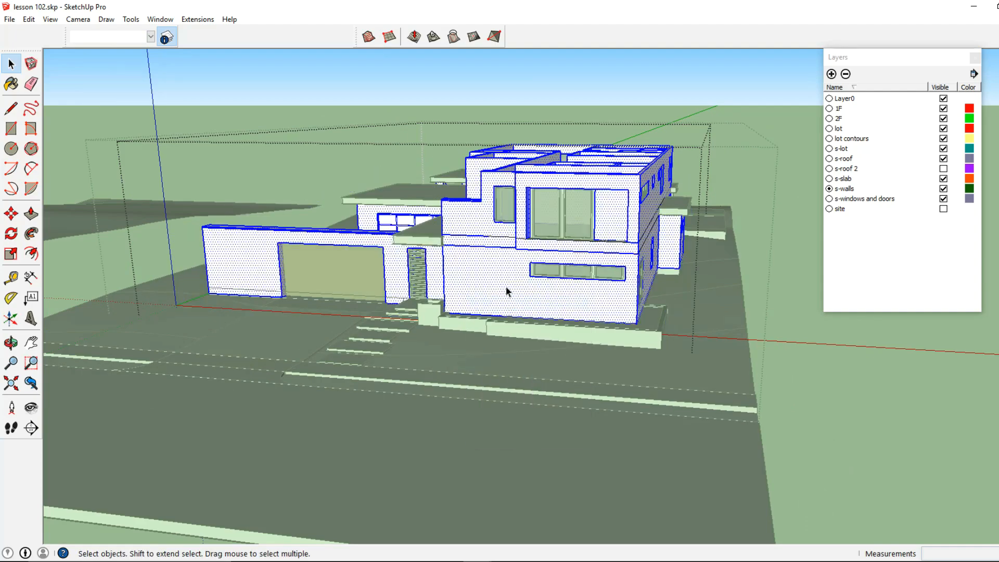
Step: Select all the exploded wall geometry and run Intersect Faces on it
scroll(506, 290, down, 2)
middle_drag(494, 295, 518, 280)
drag(246, 320, 730, 135)
right_click(536, 231)
mouse_move(577, 355)
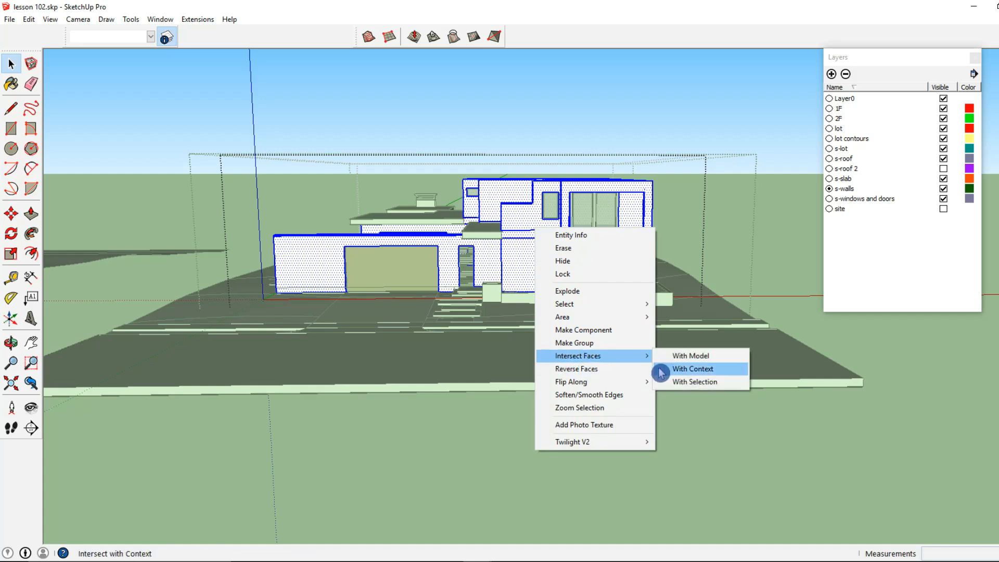
click(673, 383)
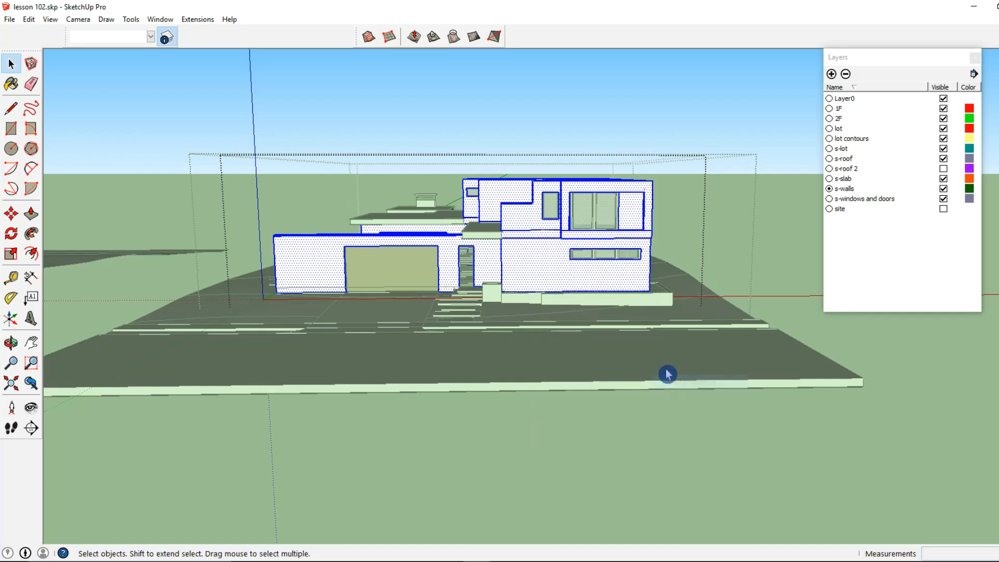
Step: Hide the 3F and 2F layers
click(596, 295)
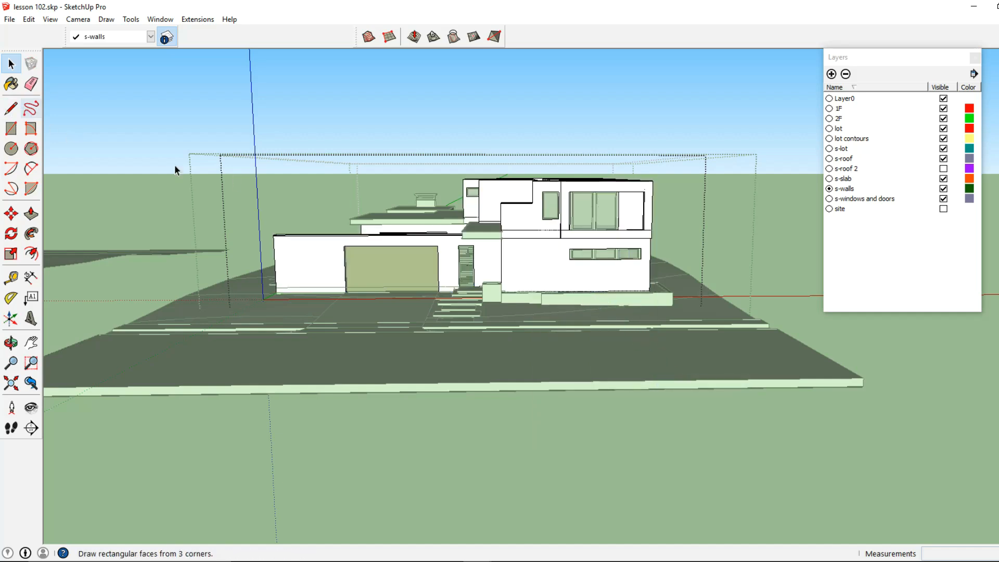
click(535, 246)
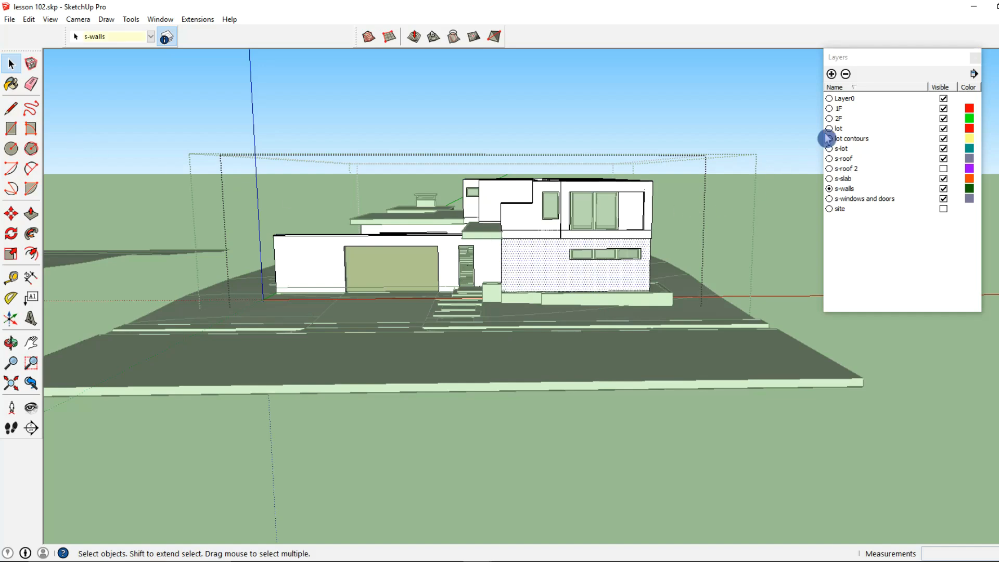
click(944, 108)
click(944, 119)
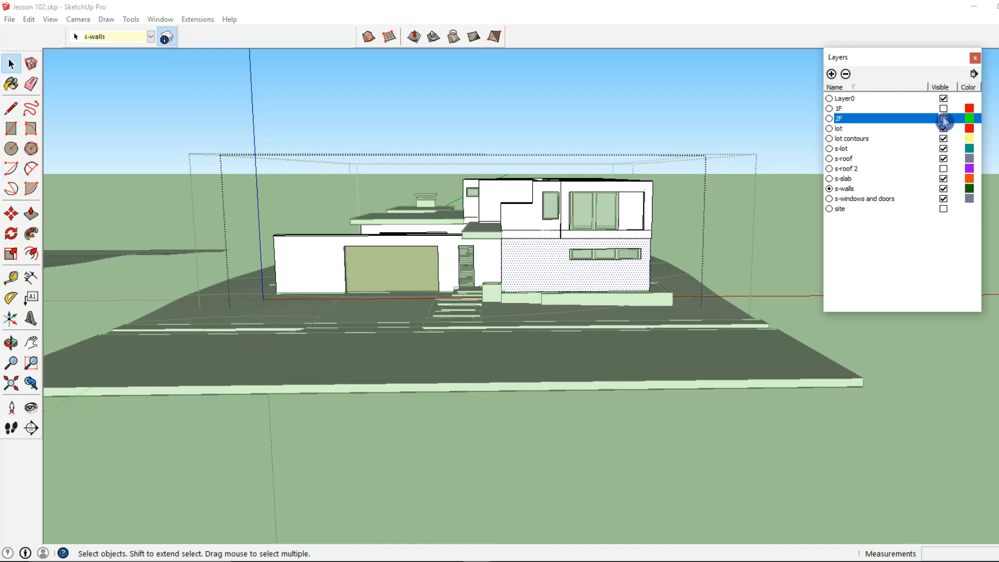
Step: Erase the stray intersection edges on the front upper walls with the Eraser
click(32, 84)
mouse_move(528, 234)
middle_down()
mouse_move(479, 243)
mouse_move(528, 256)
mouse_move(552, 239)
mouse_move(452, 232)
middle_up()
scroll(489, 248, up, 3)
scroll(553, 239, up, 3)
drag(450, 235, 501, 236)
scroll(587, 247, up, 3)
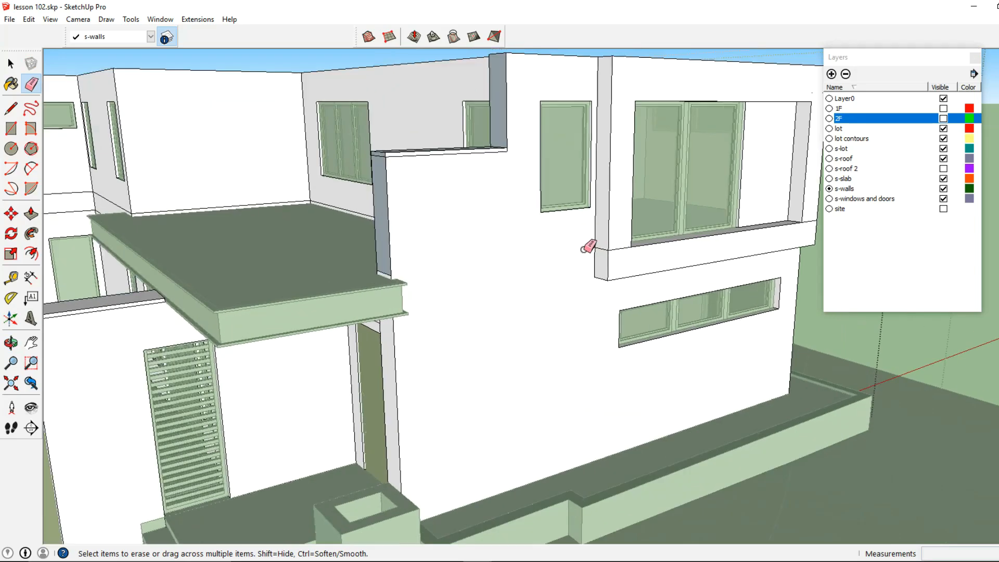
click(620, 250)
middle_drag(655, 245, 369, 256)
scroll(572, 254, up, 2)
click(596, 236)
middle_drag(596, 239, 152, 276)
Step: Erase the leftover intersection edges on the side and rear walls and around the terrace
mouse_move(257, 215)
mouse_down()
mouse_move(285, 217)
mouse_move(296, 231)
mouse_move(562, 160)
mouse_up()
middle_drag(562, 161, 488, 203)
click(482, 205)
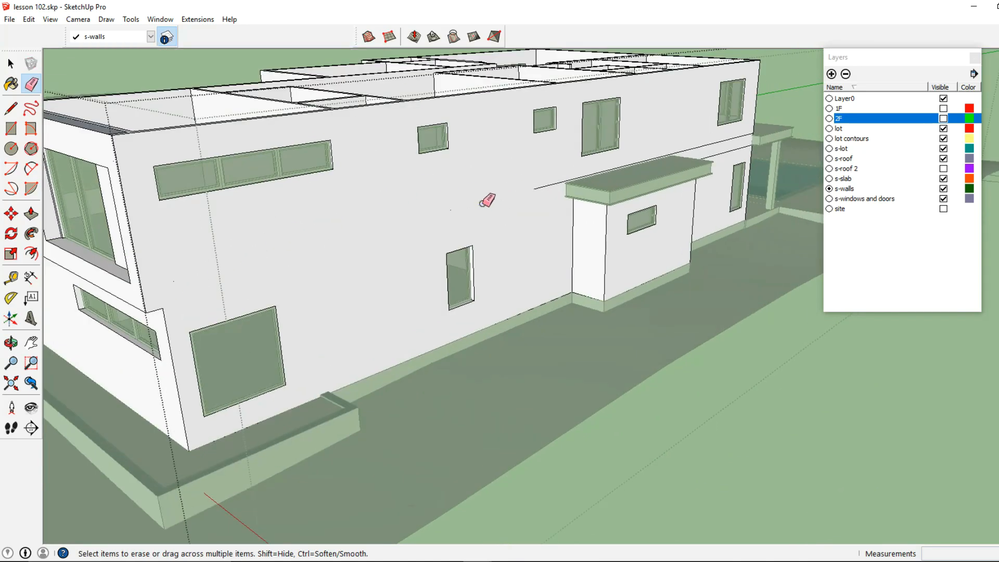
click(544, 186)
middle_drag(592, 196, 137, 358)
click(459, 260)
click(464, 258)
mouse_move(609, 262)
middle_down()
mouse_move(358, 272)
mouse_move(573, 260)
mouse_move(582, 270)
mouse_move(498, 290)
mouse_move(424, 284)
mouse_move(301, 339)
mouse_move(482, 221)
mouse_move(461, 243)
mouse_move(364, 241)
middle_up()
scroll(574, 261, up, 6)
click(514, 283)
scroll(523, 281, down, 3)
click(450, 290)
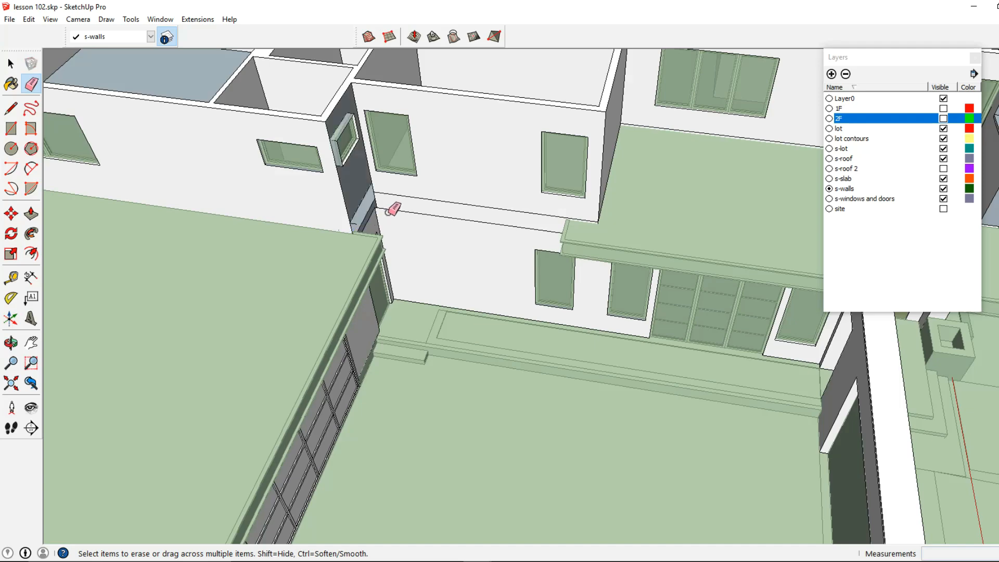
scroll(389, 213, up, 3)
click(389, 211)
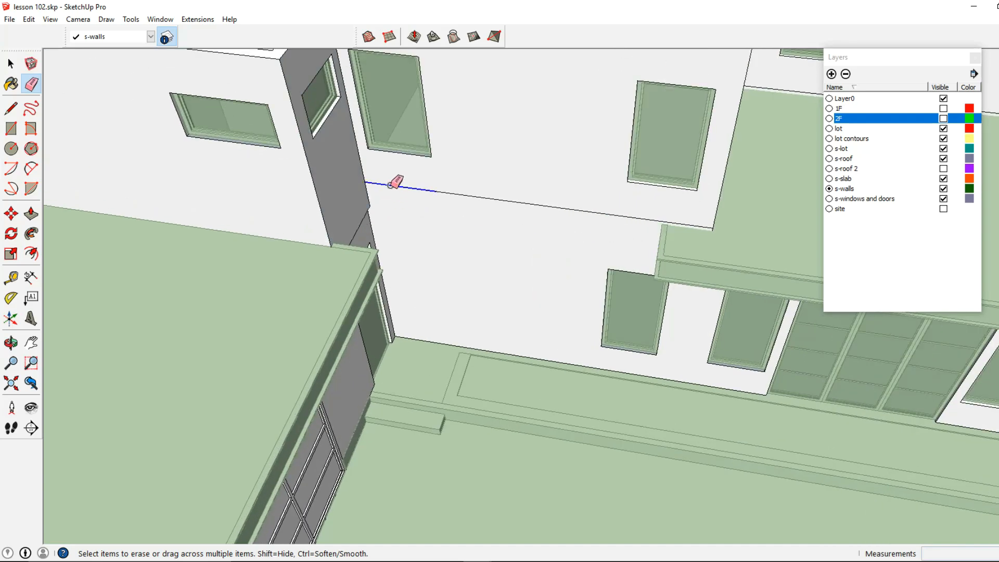
click(602, 214)
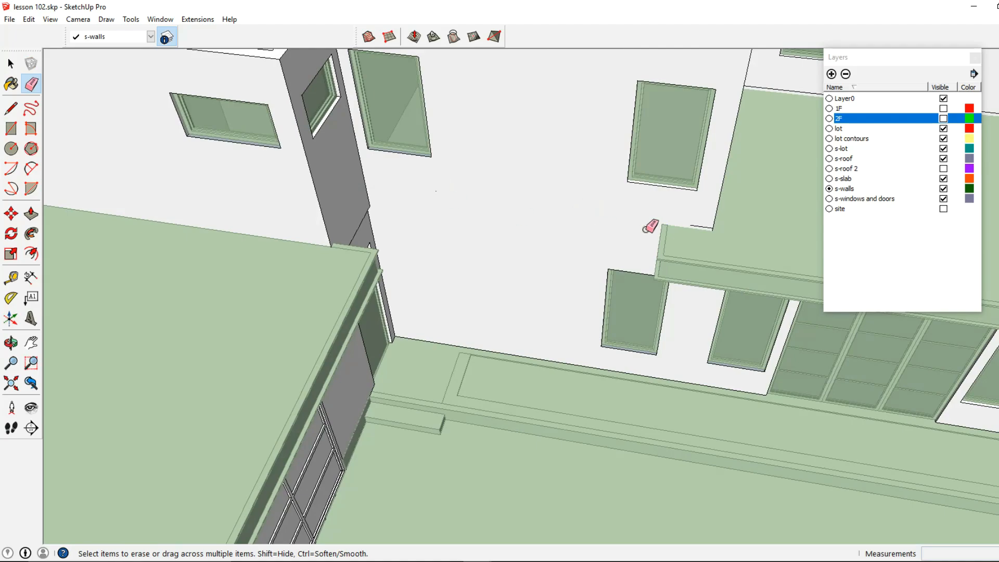
mouse_move(694, 222)
middle_down()
mouse_move(520, 194)
mouse_move(475, 230)
mouse_move(460, 167)
mouse_move(362, 232)
mouse_move(301, 252)
middle_up()
Step: Push/pull the wall face up to the slab underside and erase the leftover edge
click(31, 214)
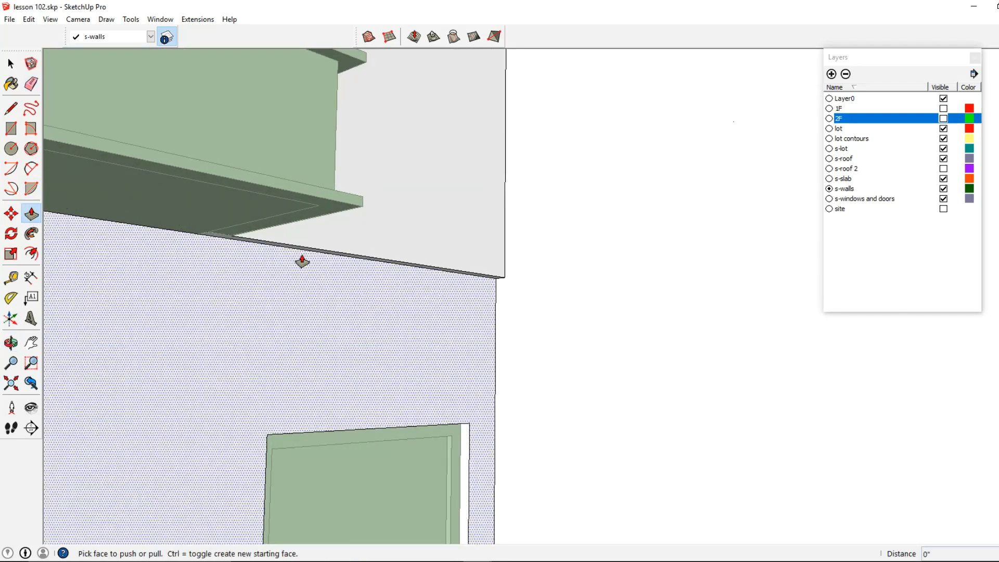
middle_drag(185, 250, 401, 203)
click(343, 247)
click(338, 259)
click(31, 84)
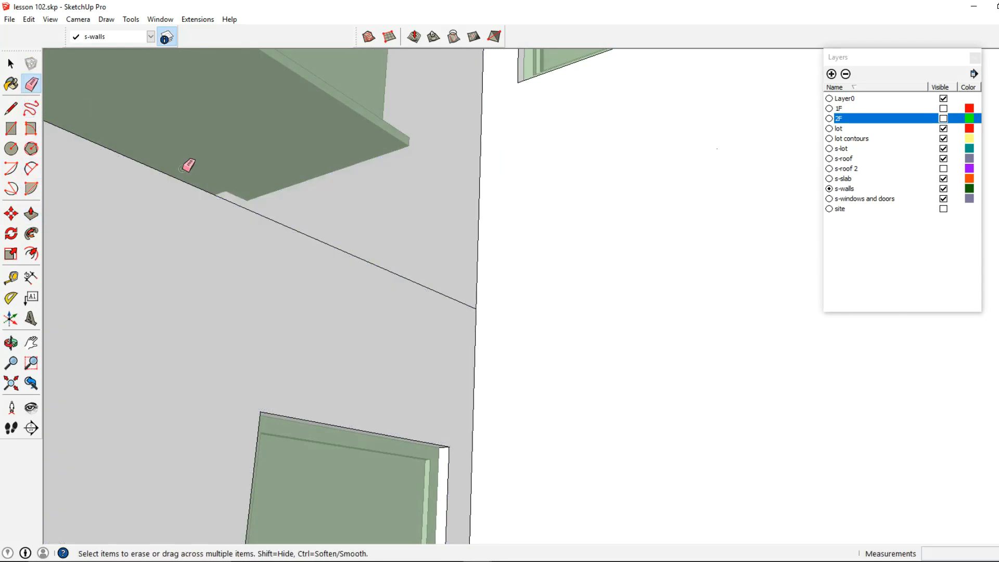
click(312, 232)
click(11, 63)
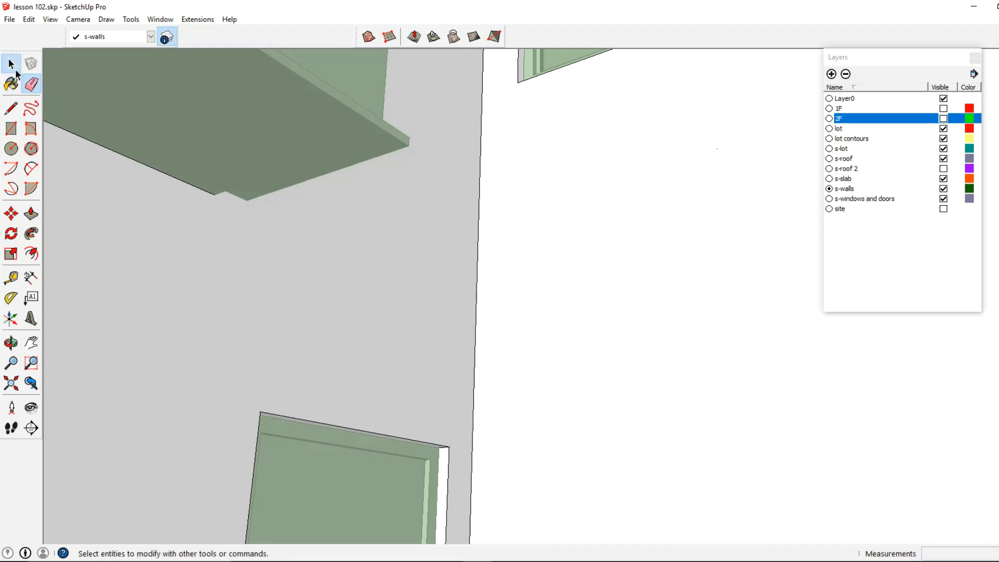
Step: Try moving the small window in the narrow grey column, undoing the move
middle_drag(292, 322, 341, 301)
scroll(341, 297, down, 5)
shift+middle_drag(342, 239, 355, 394)
scroll(355, 394, down, 1)
middle_drag(341, 321, 351, 375)
scroll(376, 240, up, 4)
click(376, 239)
double_click(382, 241)
click(382, 240)
click(11, 214)
middle_drag(302, 206, 357, 234)
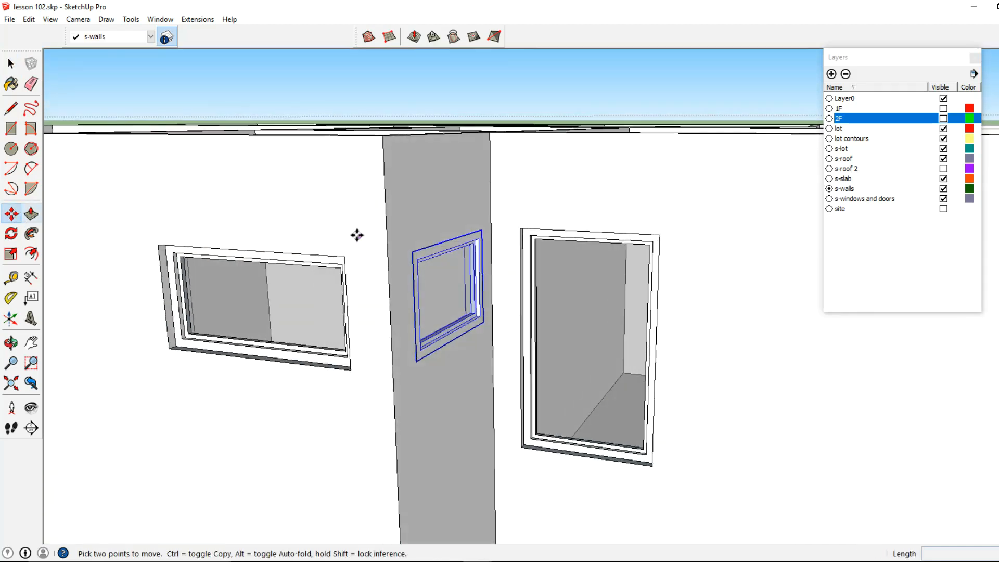
click(357, 235)
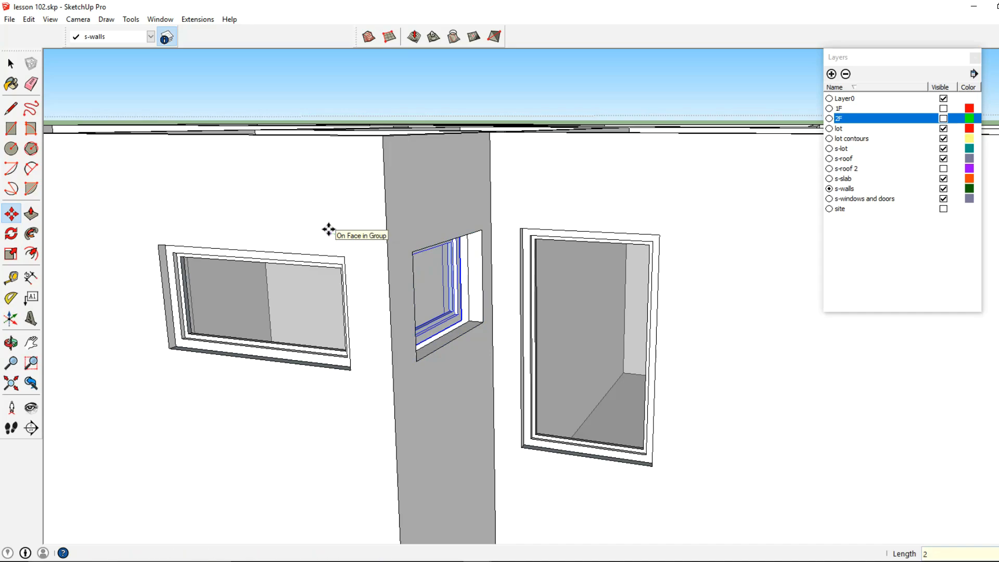
key(ctrl+z)
Step: Enter the walls group and erase the edge along the base of the wall above the terrace slab
scroll(635, 276, down, 7)
middle_drag(635, 276, 313, 281)
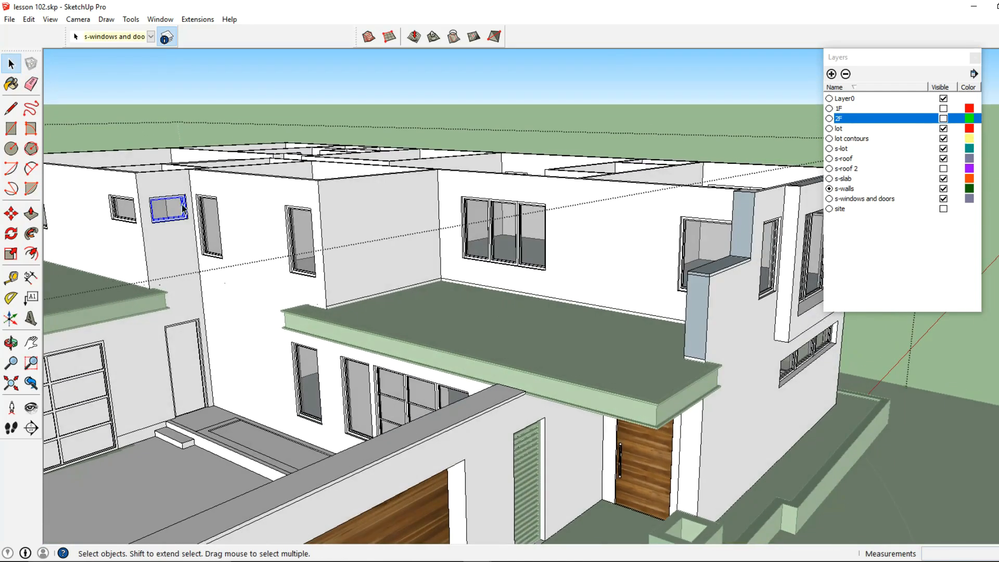
scroll(356, 270, up, 3)
click(316, 261)
double_click(335, 263)
key(ctrl+a)
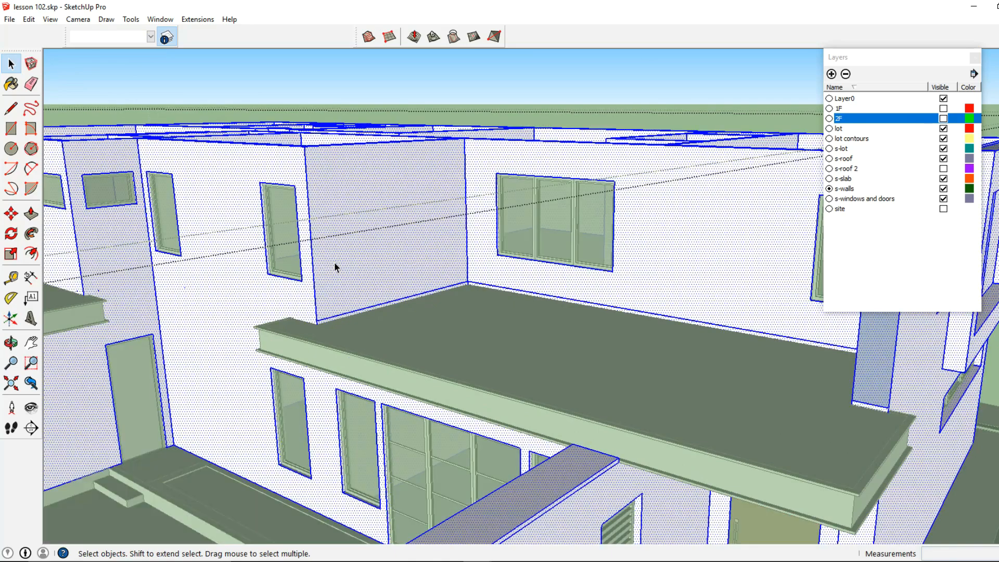
click(334, 261)
key(e)
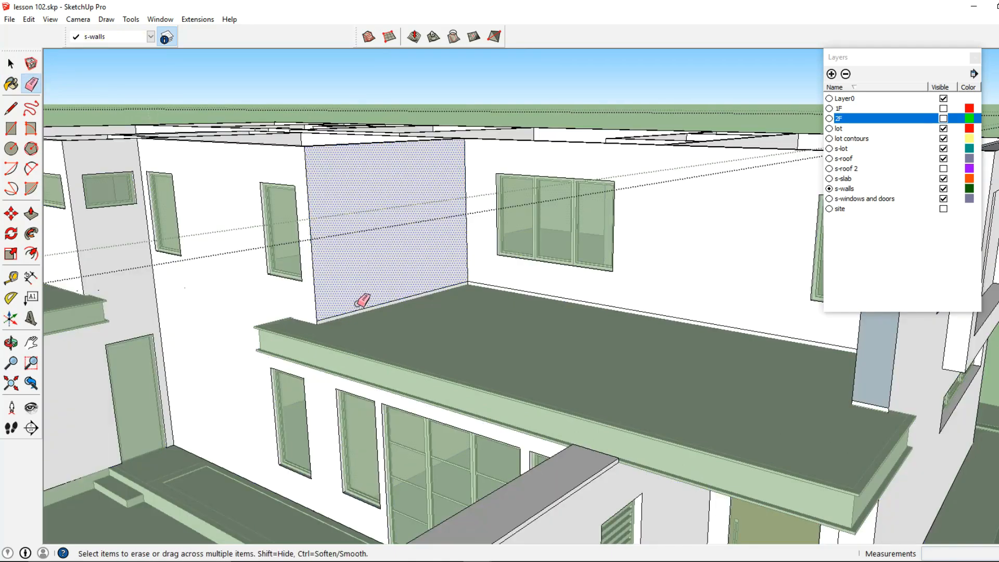
click(356, 310)
scroll(518, 284, down, 4)
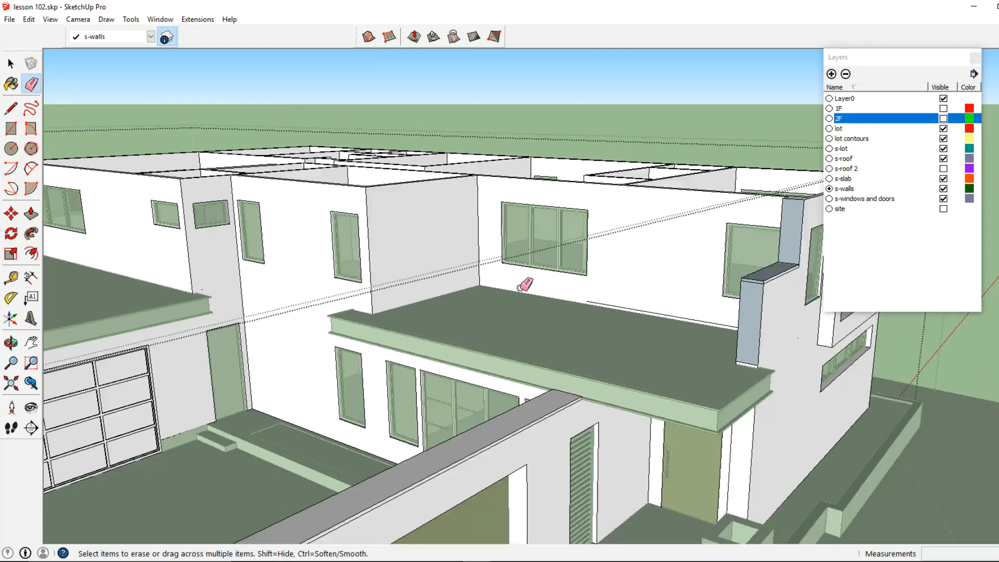
Step: Orbit around the entry side and inspect the lot and walls groups
mouse_move(587, 299)
middle_down()
mouse_move(781, 302)
mouse_move(364, 319)
mouse_move(477, 216)
mouse_move(558, 288)
mouse_move(223, 294)
middle_up()
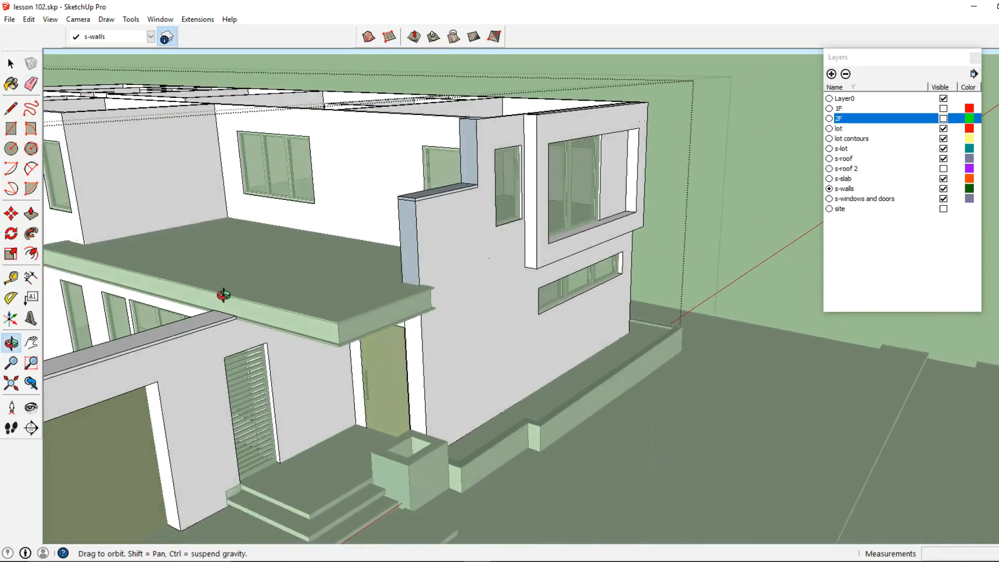
mouse_move(424, 283)
middle_down()
mouse_move(531, 205)
mouse_move(520, 206)
mouse_move(536, 212)
mouse_move(339, 223)
mouse_move(67, 161)
mouse_move(209, 198)
mouse_move(671, 370)
mouse_move(509, 346)
mouse_move(554, 357)
mouse_move(620, 341)
mouse_move(518, 362)
mouse_move(476, 398)
mouse_move(492, 352)
middle_up()
key(space)
right_click(614, 334)
click(643, 362)
click(492, 352)
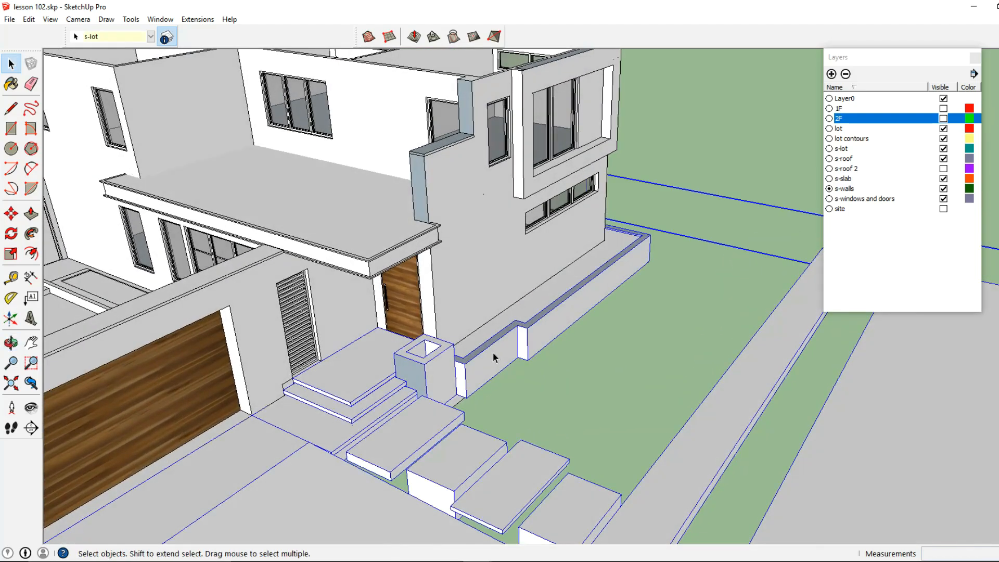
right_click(492, 352)
click(537, 180)
middle_drag(538, 190, 609, 359)
double_click(644, 286)
click(644, 287)
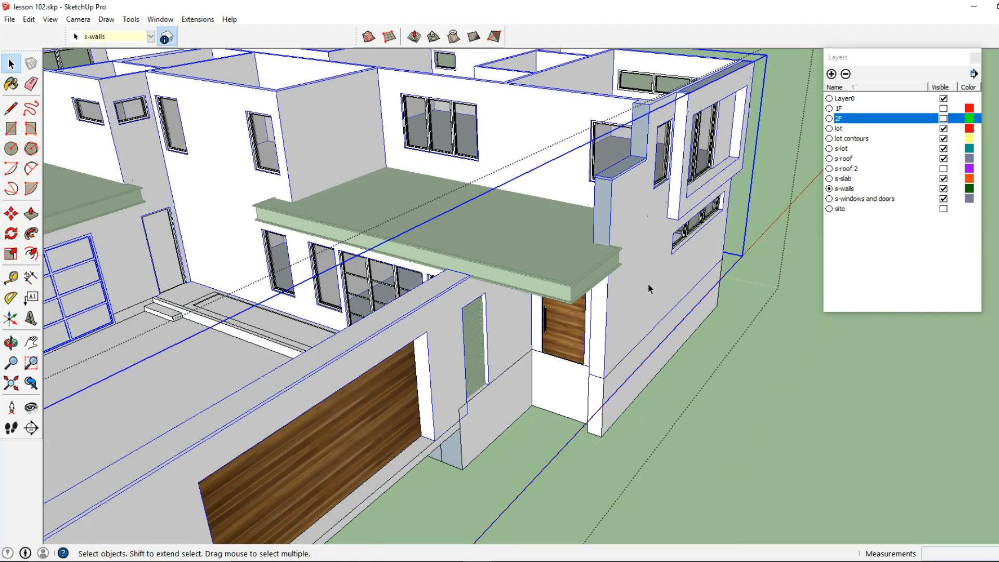
double_click(648, 283)
key(Escape)
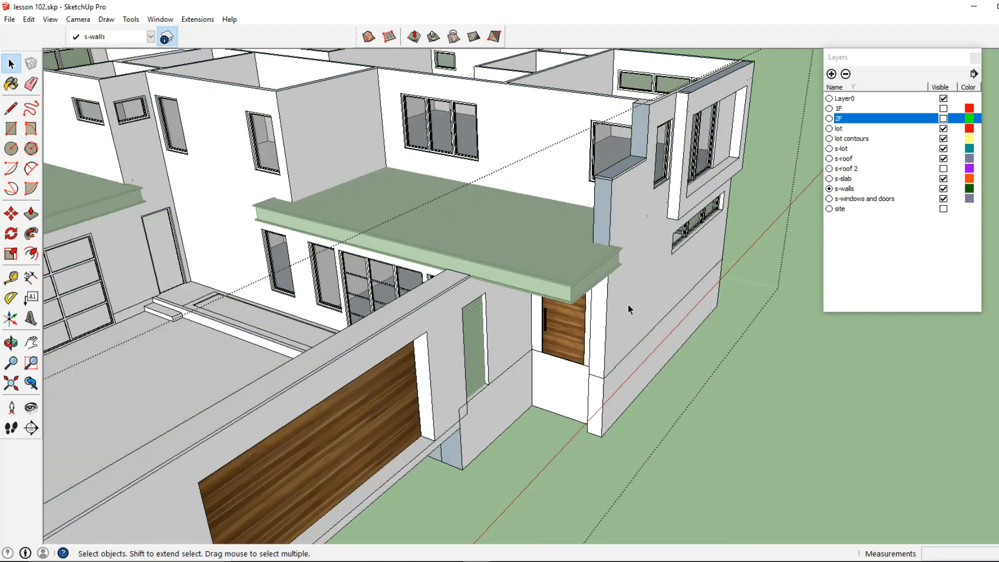
Step: Select the lower wall geometry and make it into a group
mouse_move(640, 310)
middle_down()
mouse_move(242, 268)
mouse_move(480, 315)
mouse_move(268, 302)
mouse_move(335, 279)
mouse_move(345, 236)
mouse_move(442, 286)
mouse_move(649, 296)
middle_up()
click(480, 316)
right_click(649, 296)
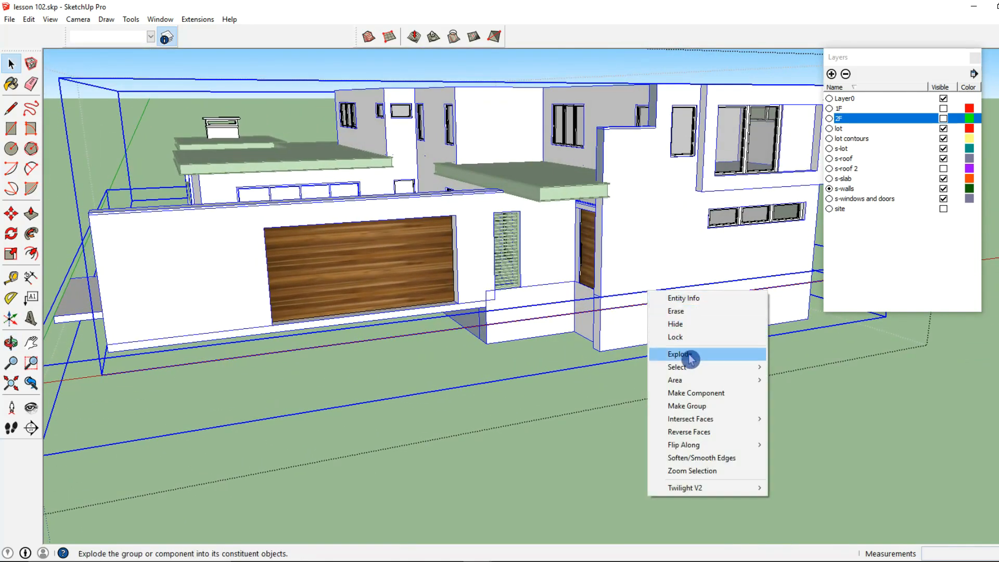
click(692, 405)
Step: Explode the newly made lower wall group and the group nested inside it
click(640, 337)
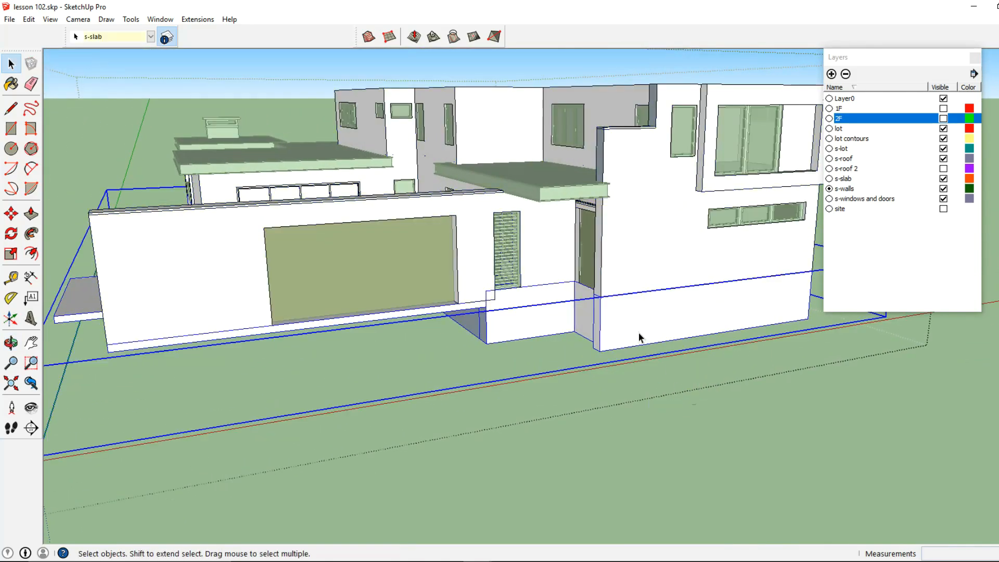
right_click(642, 323)
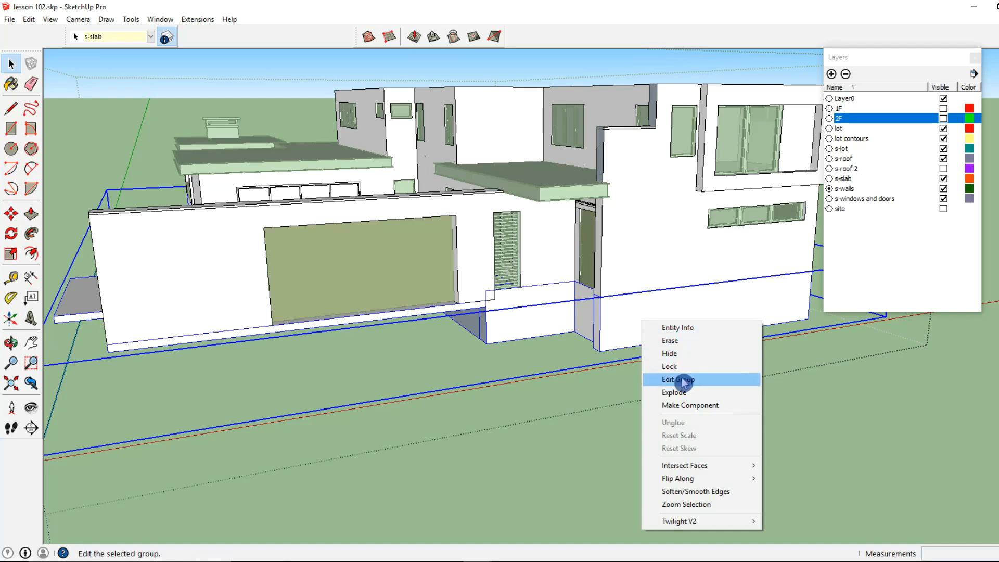
click(685, 393)
Step: Select the lower wall geometry together with the walls group and explode them into loose geometry
scroll(654, 353, down, 2)
middle_drag(653, 353, 553, 297)
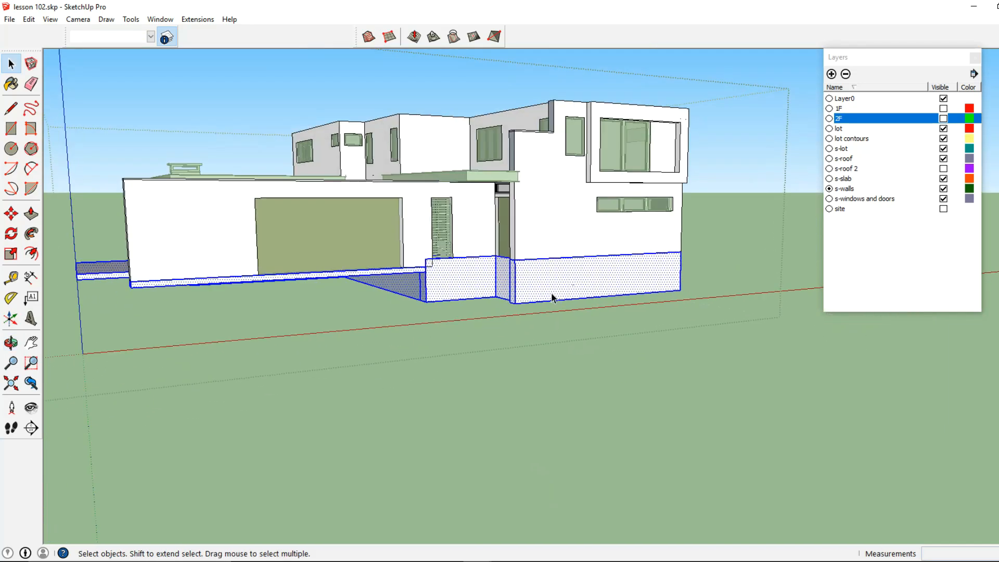
scroll(563, 277, down, 4)
drag(128, 349, 130, 348)
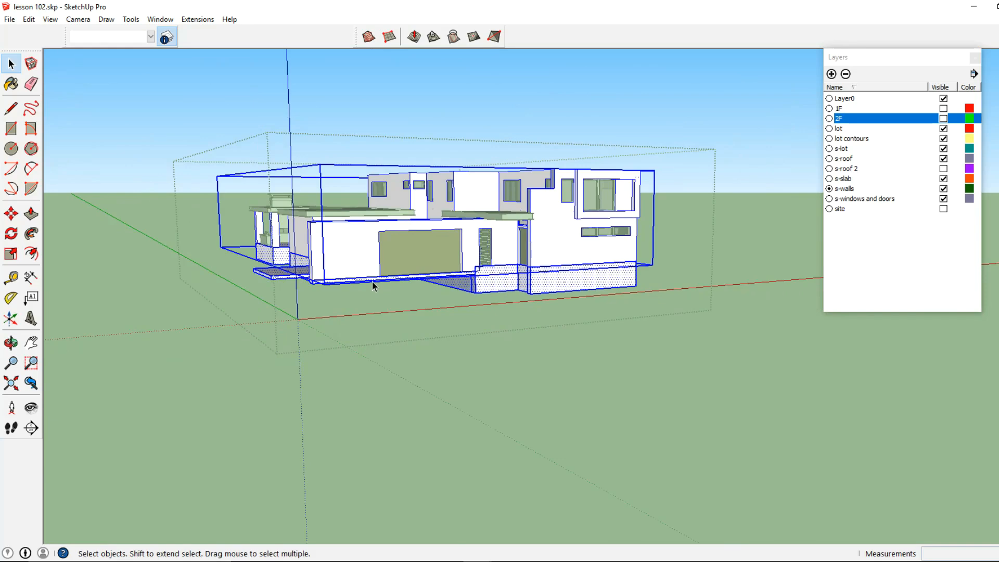
click(359, 265)
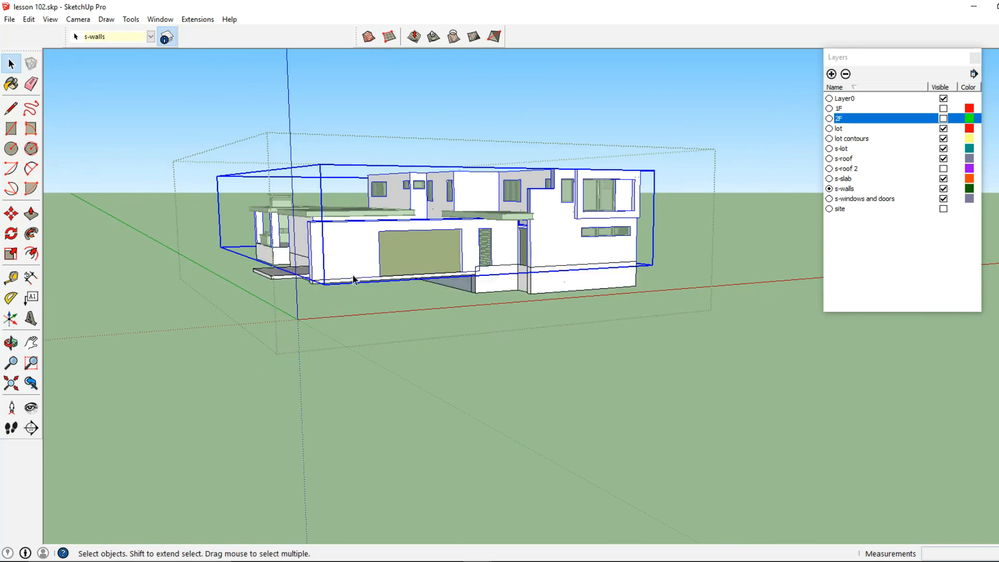
right_click(356, 266)
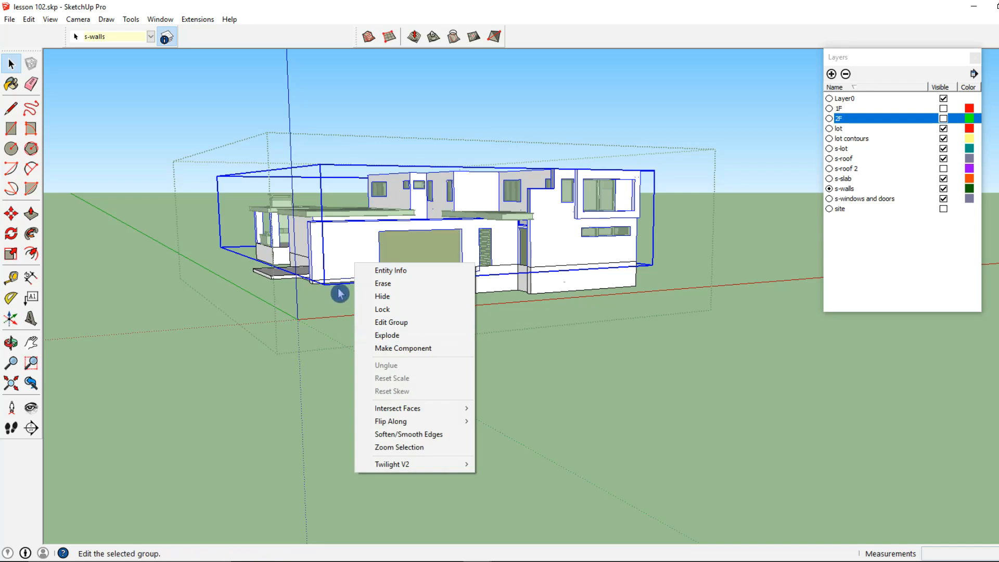
click(561, 287)
shift+click(557, 253)
right_click(557, 252)
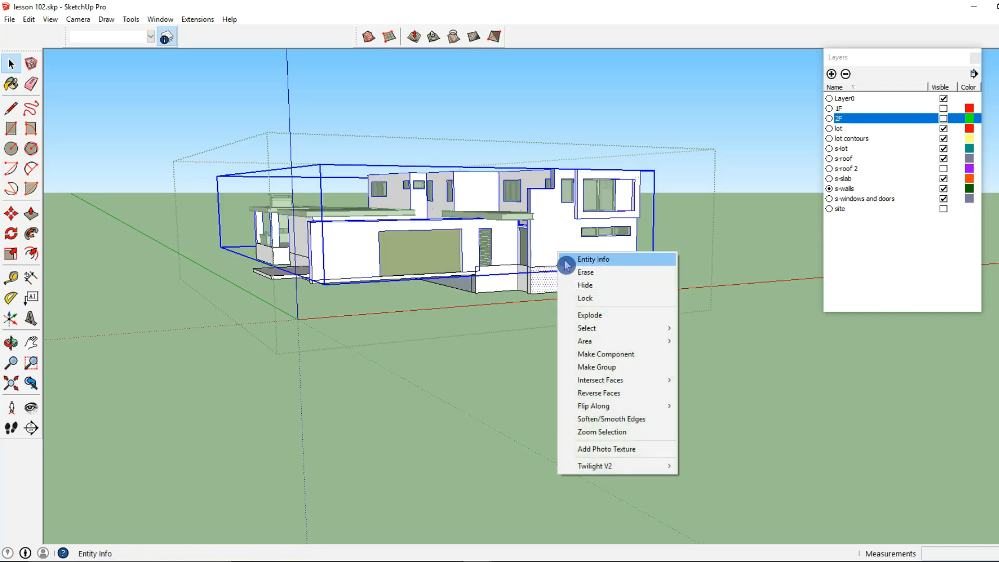
click(598, 316)
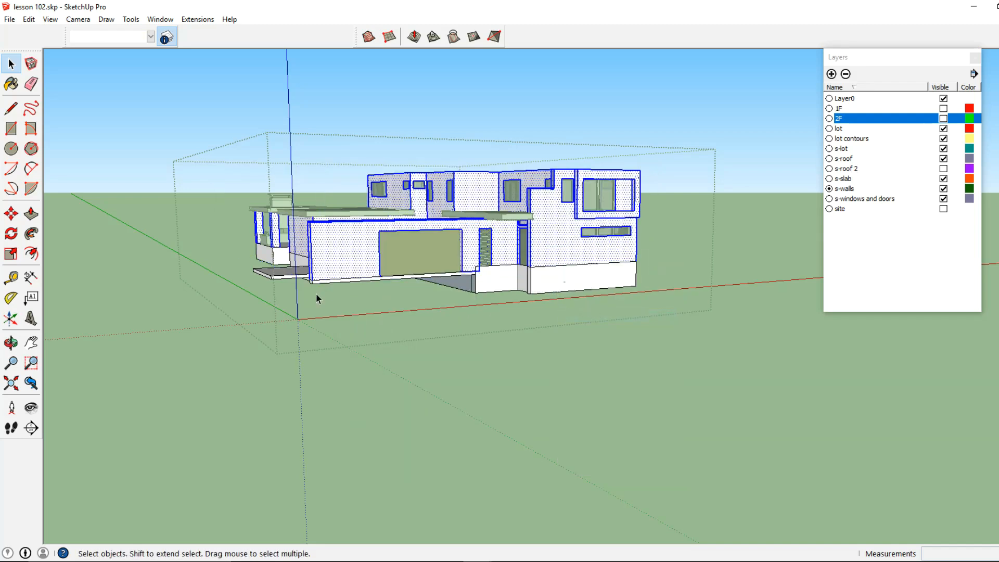
Step: Intersect the selected wall faces with the selection, then clear the selection
right_click(555, 241)
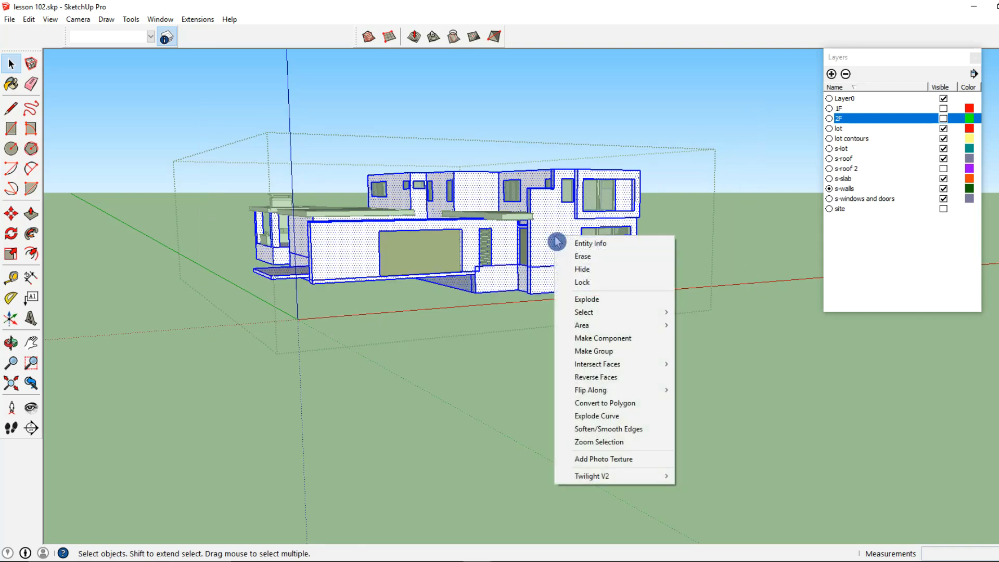
mouse_move(598, 362)
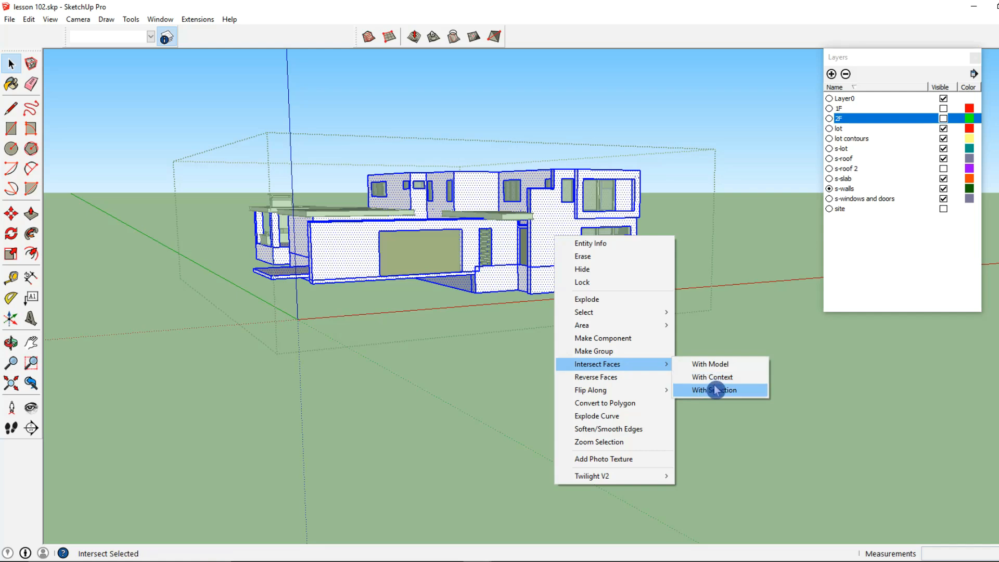
click(715, 390)
click(533, 312)
Step: Erase the leftover horizontal seam edges along the front and side walls with the Eraser
scroll(532, 267, up, 3)
scroll(532, 267, up, 3)
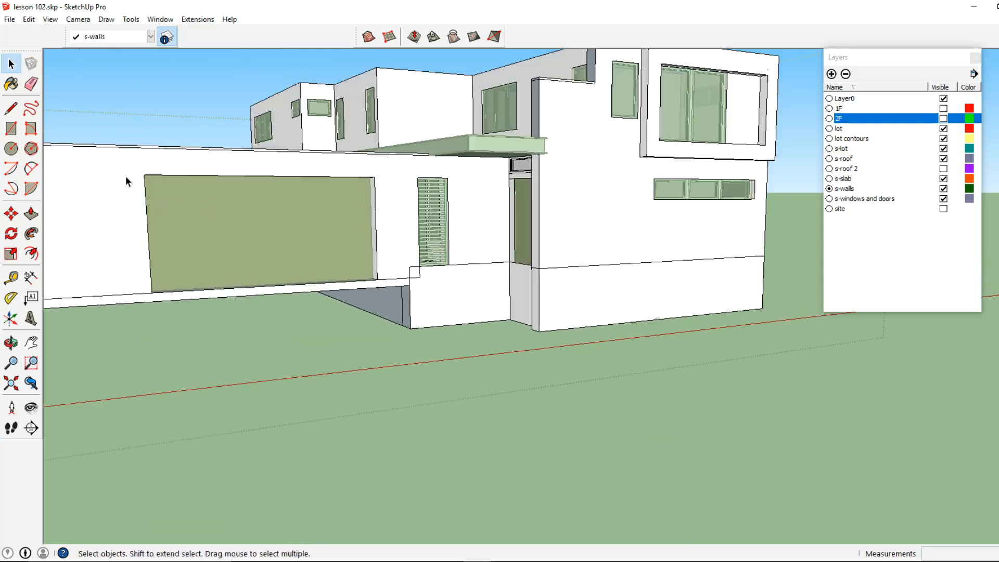
click(31, 84)
scroll(434, 297, up, 3)
scroll(434, 298, up, 1)
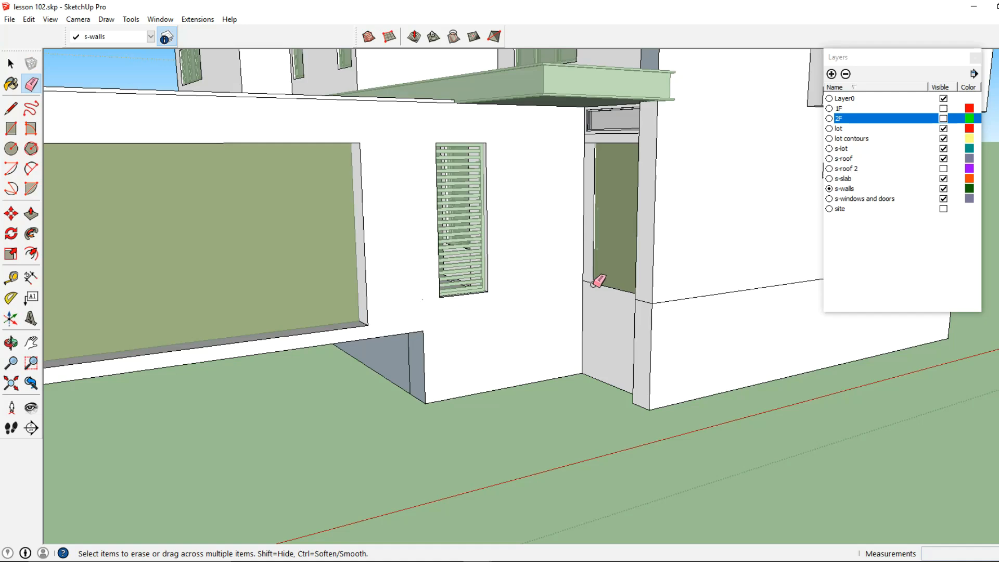
middle_drag(668, 300, 316, 307)
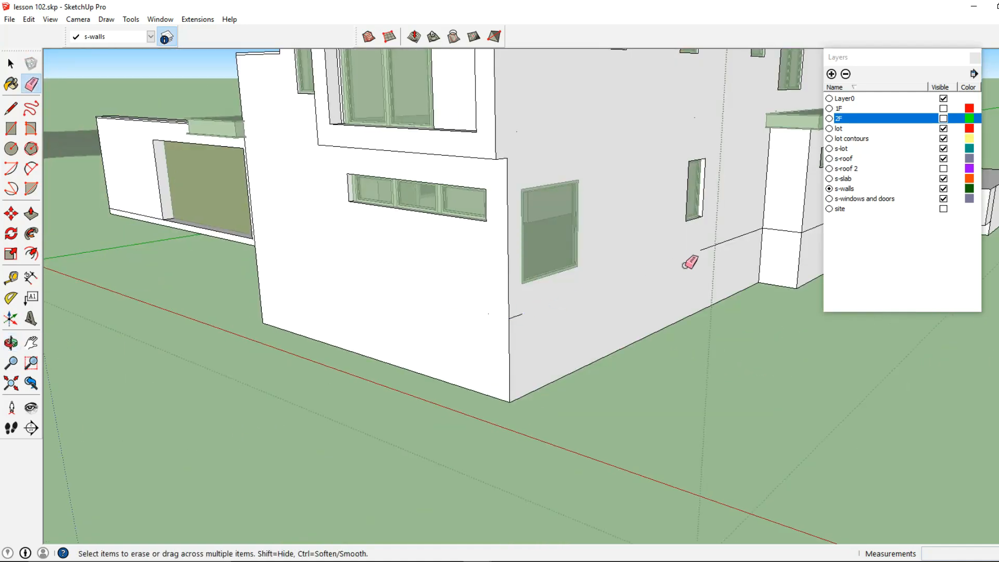
middle_drag(687, 259, 563, 281)
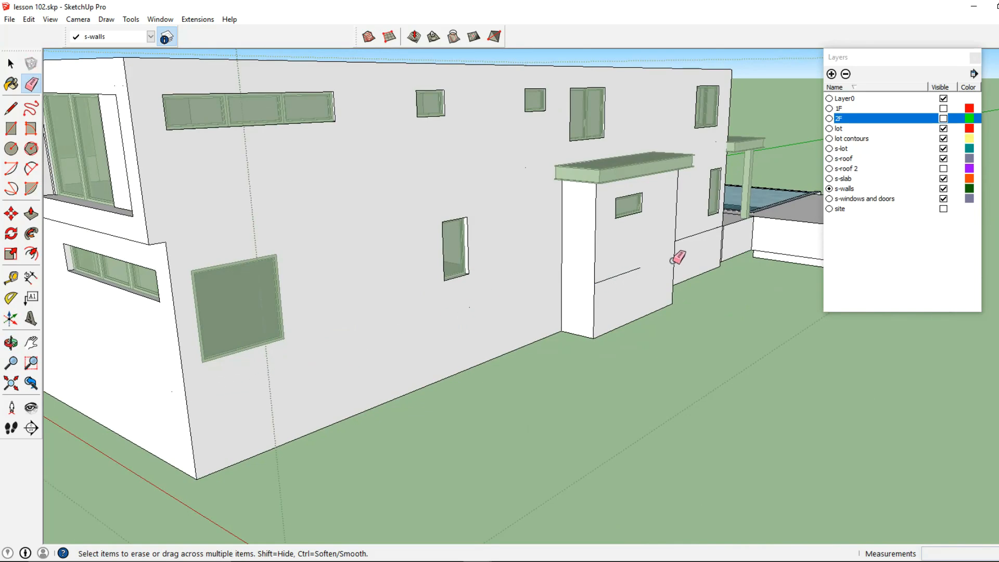
middle_drag(630, 269, 406, 350)
Step: Erase the leftover seam edges along the walls near the pool and the outdoor kitchen
scroll(299, 283, up, 5)
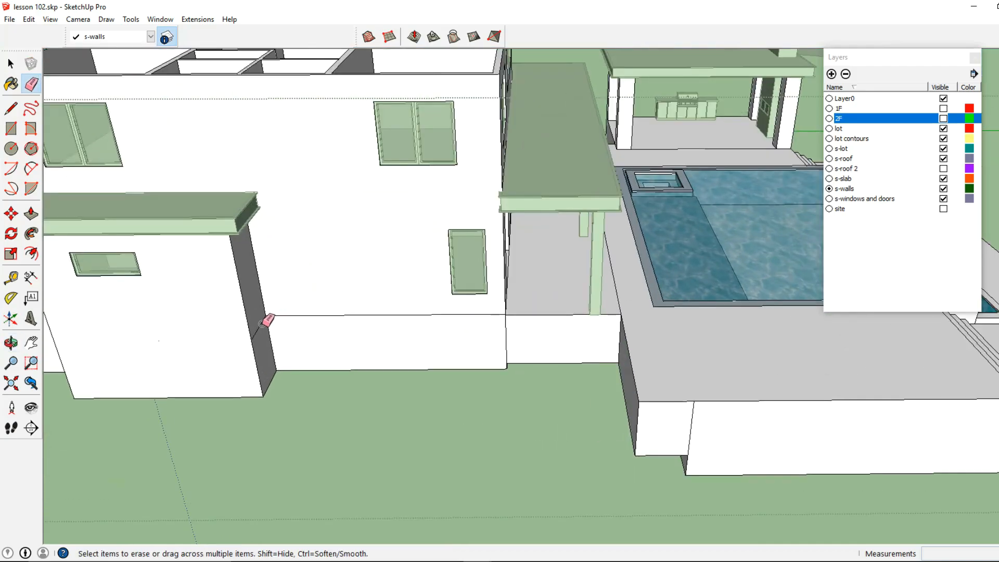
mouse_move(495, 314)
middle_down()
mouse_move(542, 312)
mouse_move(116, 328)
mouse_move(202, 270)
mouse_move(489, 254)
middle_up()
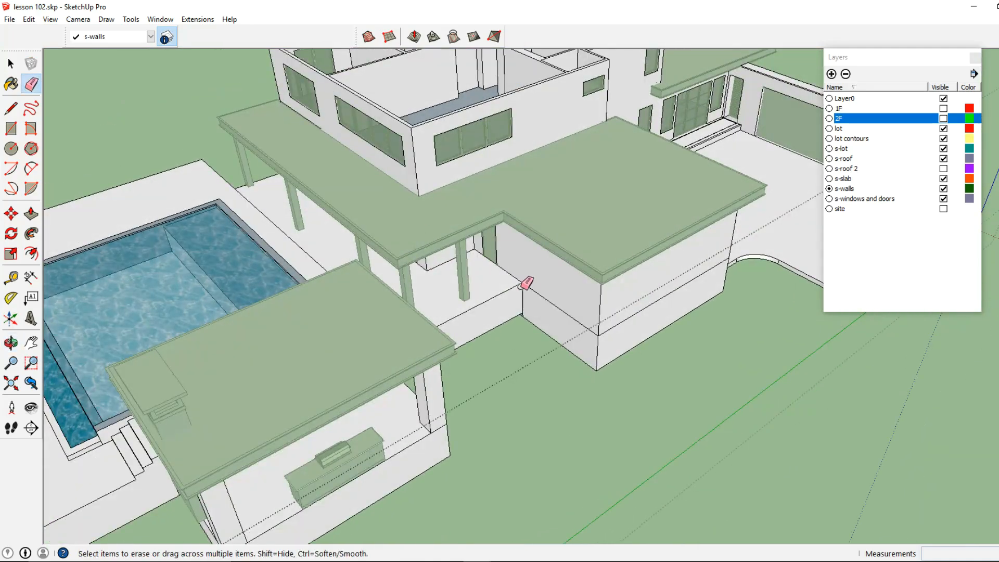
mouse_move(594, 328)
middle_down()
mouse_move(468, 333)
mouse_move(496, 324)
middle_up()
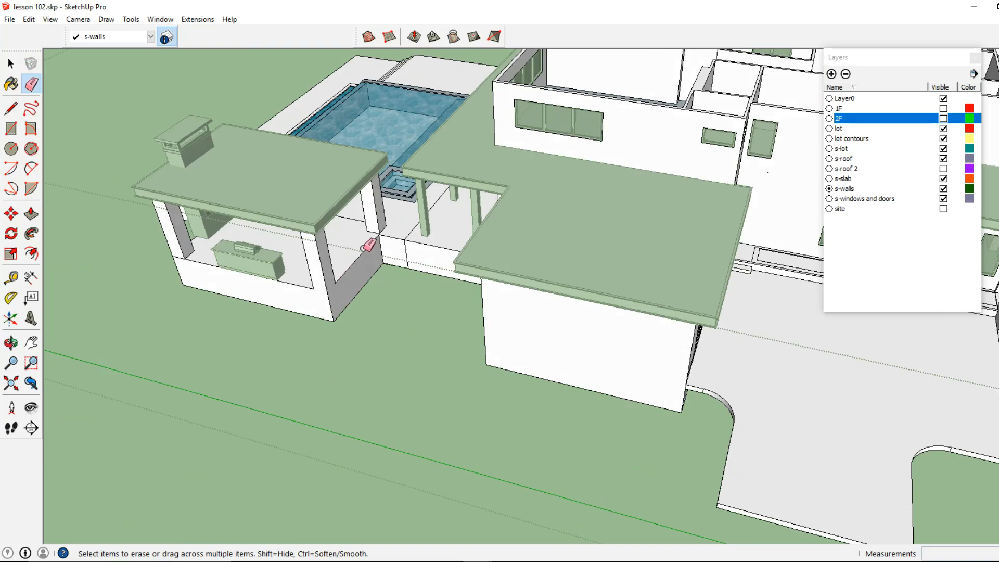
middle_drag(370, 242, 466, 325)
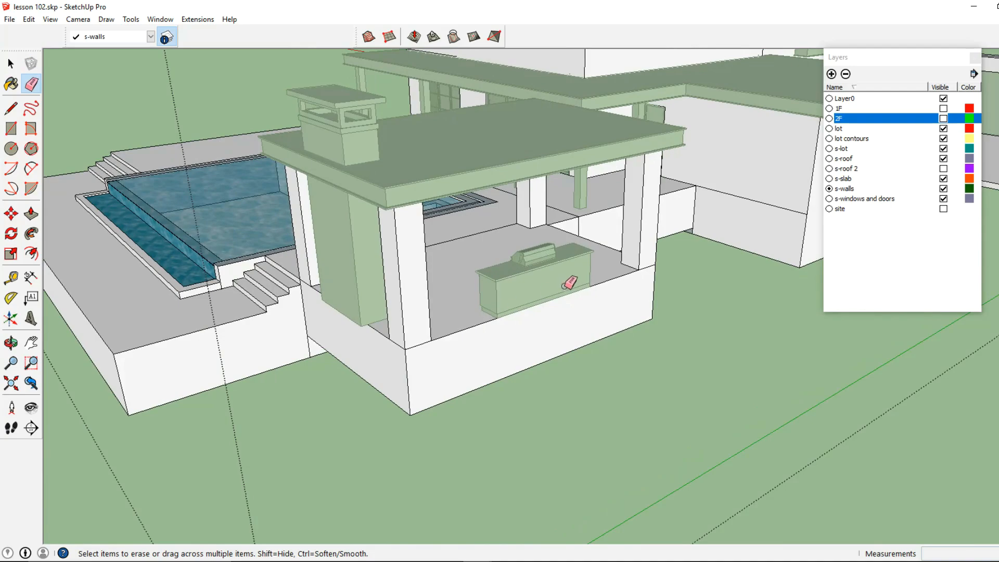
middle_drag(565, 285, 411, 343)
middle_drag(515, 302, 129, 319)
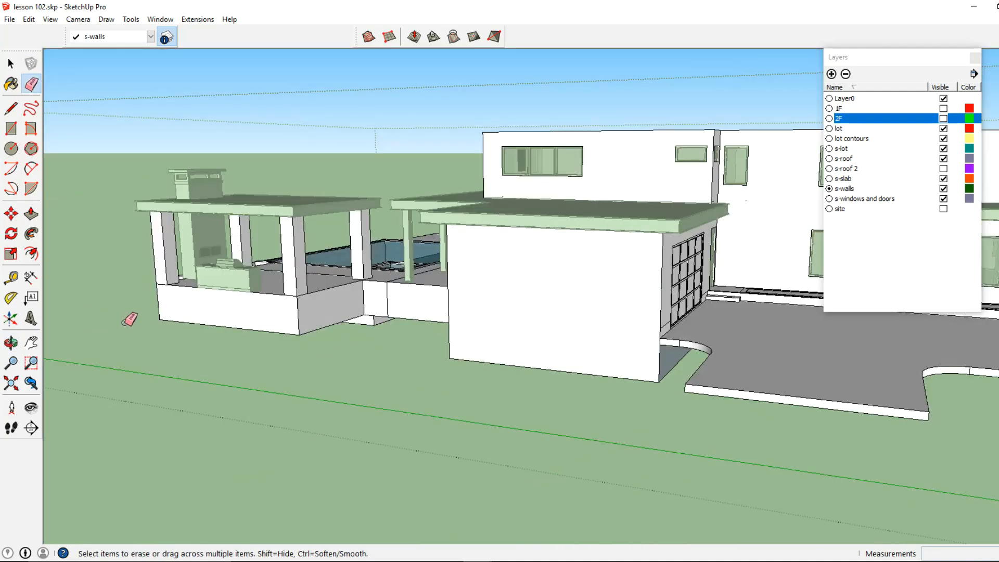
middle_drag(542, 330, 487, 334)
mouse_move(548, 315)
middle_down()
mouse_move(578, 300)
mouse_move(230, 299)
mouse_move(251, 365)
mouse_move(469, 370)
mouse_move(594, 419)
mouse_move(792, 401)
mouse_move(180, 391)
middle_up()
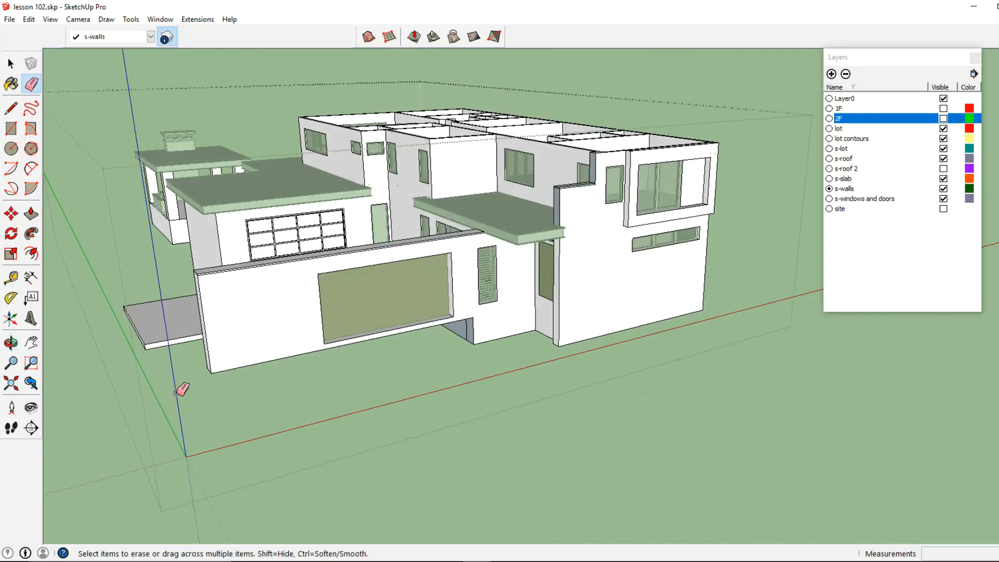
Step: Unhide all hidden geometry in the model
click(9, 63)
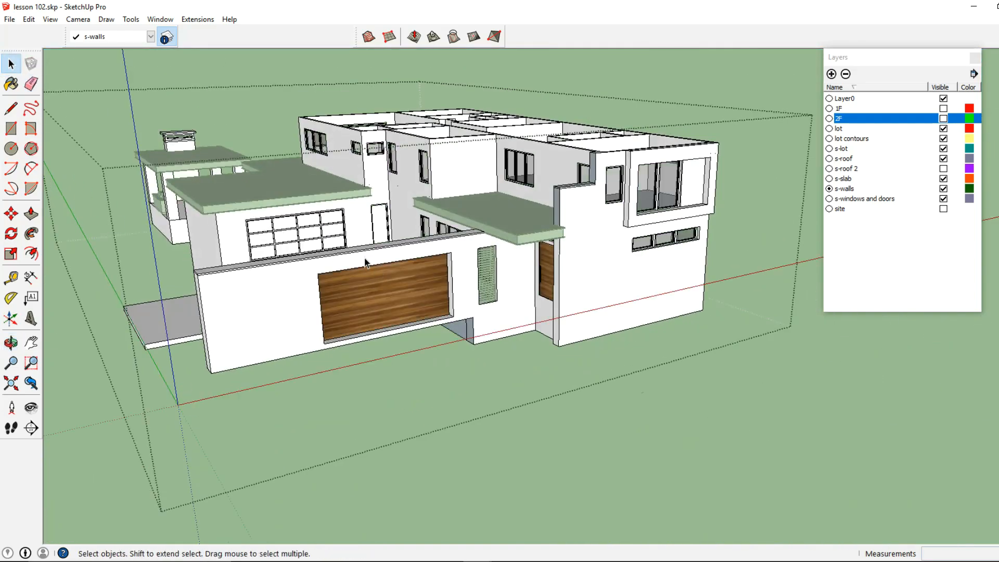
click(25, 21)
mouse_move(76, 188)
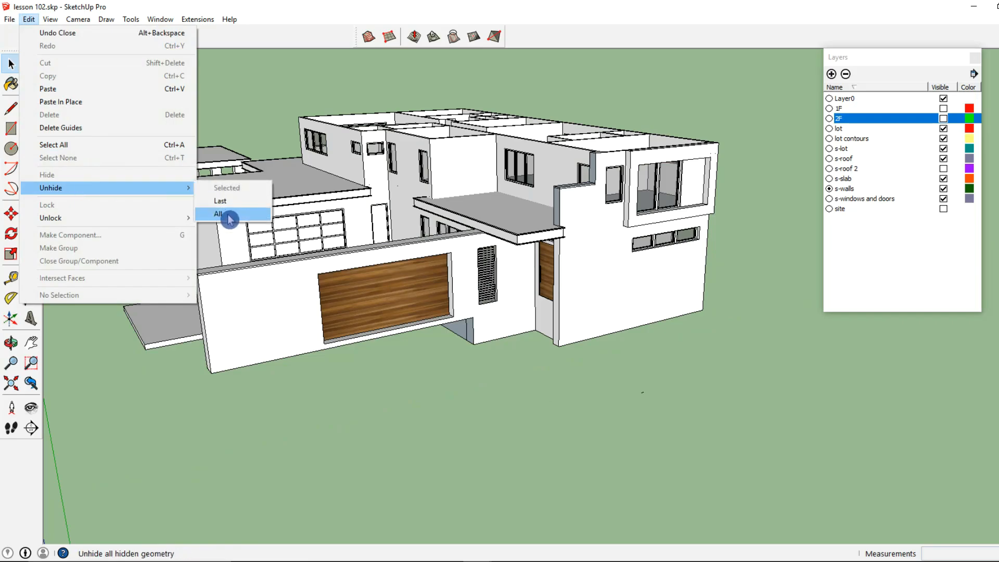
click(228, 218)
middle_drag(573, 281, 457, 357)
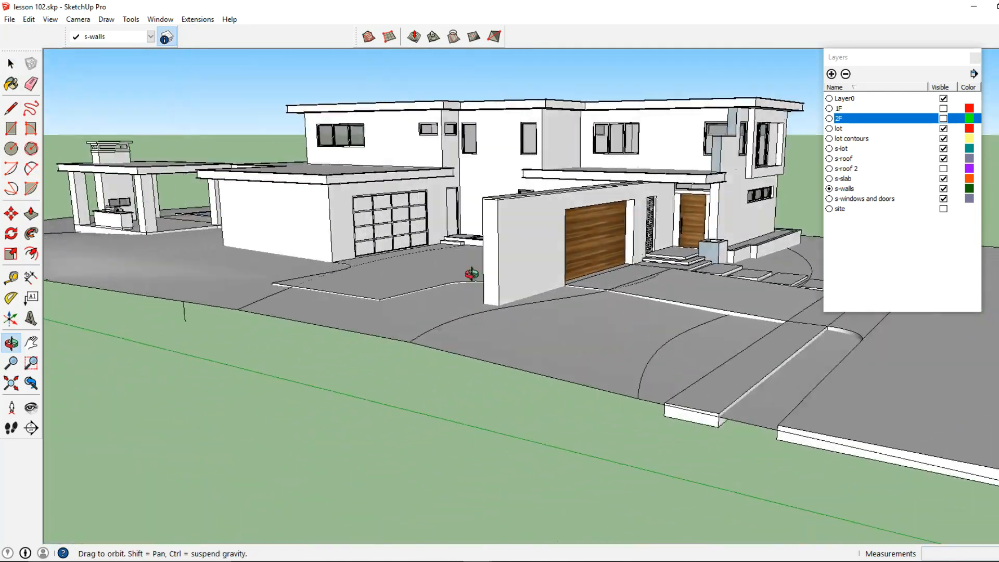